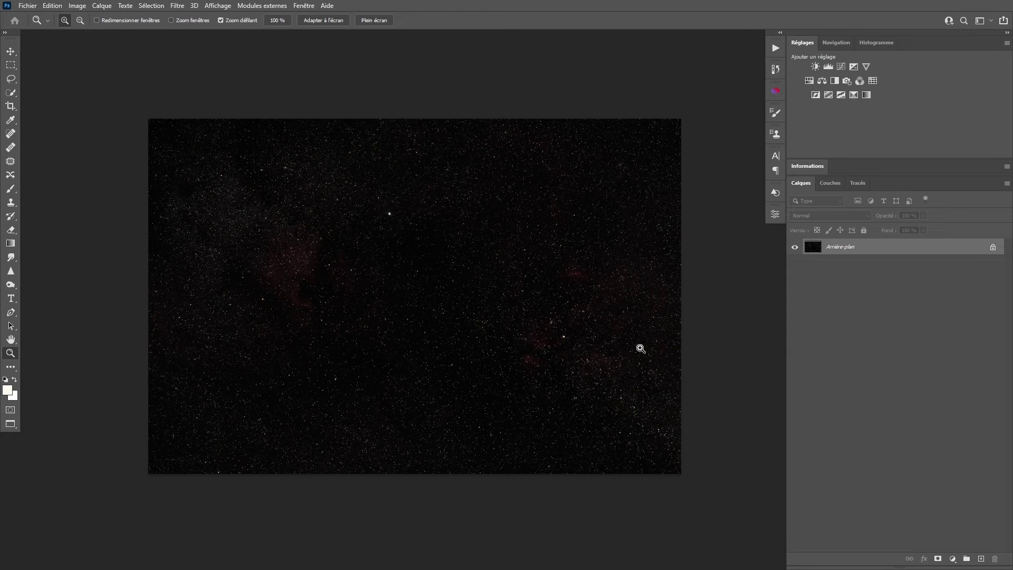
Add a Curves adjustment layer above the background and raise its RGB black point to an input of about 4
drag(536, 266, 502, 292)
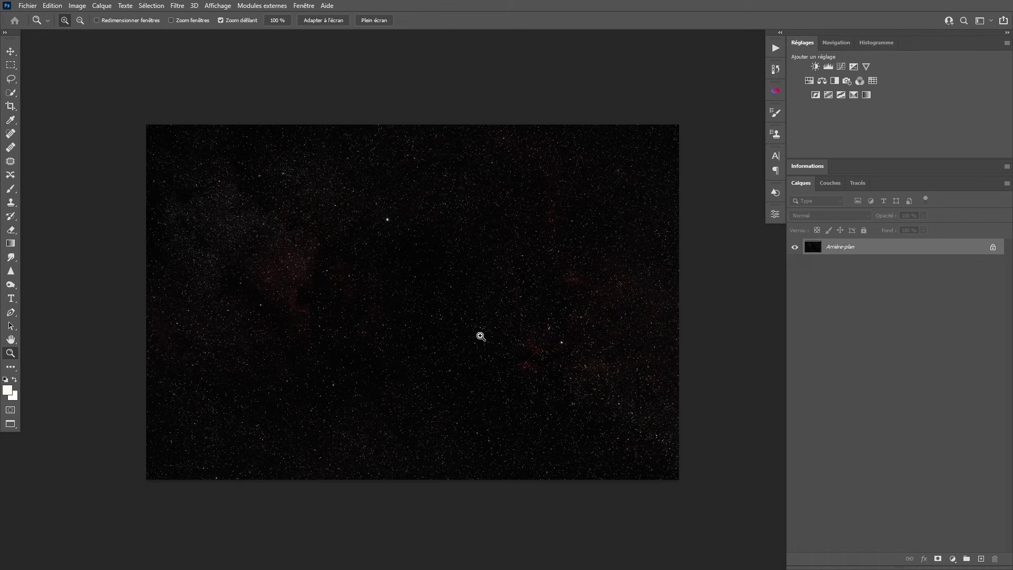
click(840, 68)
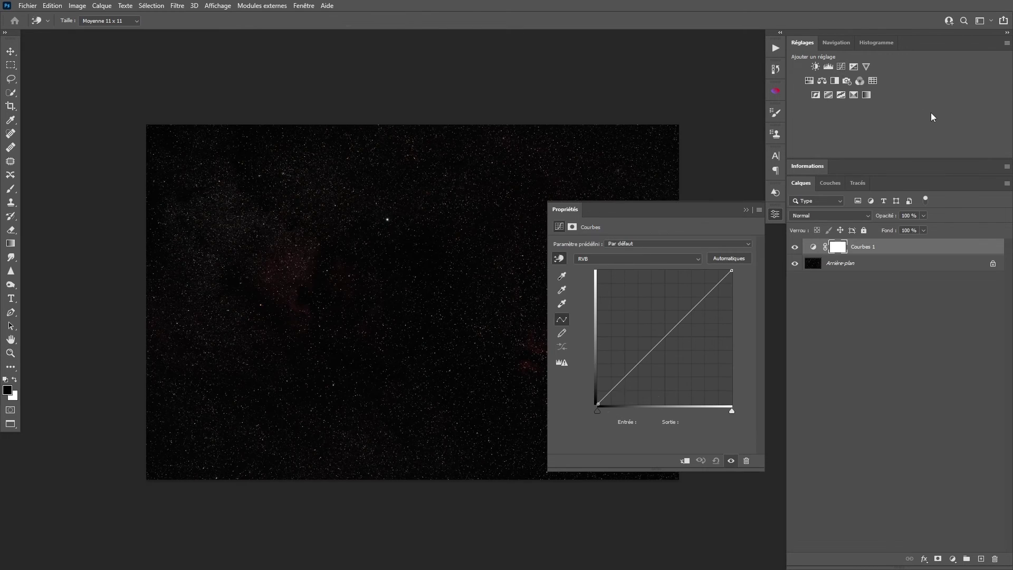
click(953, 559)
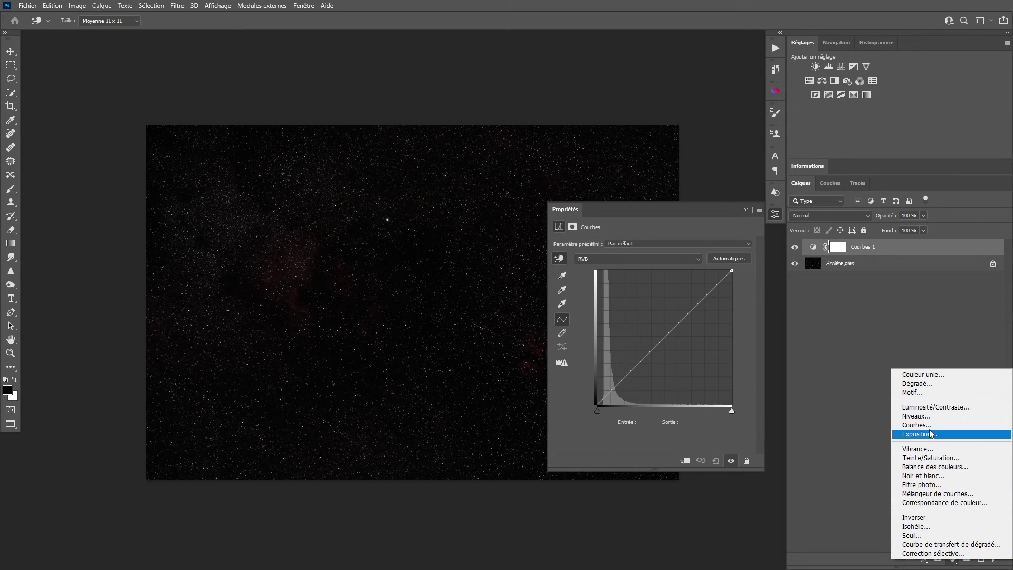
click(684, 217)
click(598, 409)
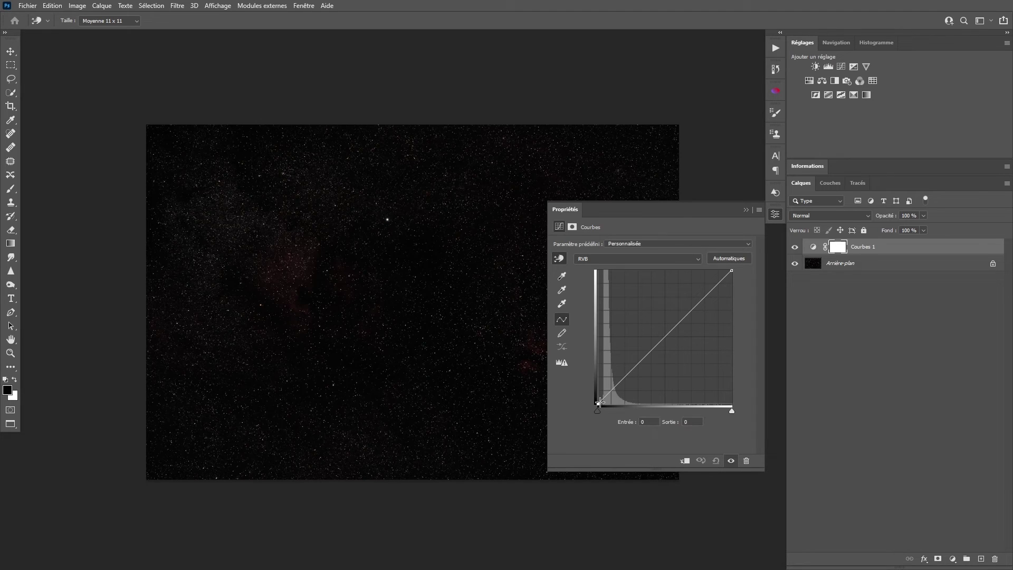
key(Right)
key(Right)
key(Right)
key(Right)
key(Right)
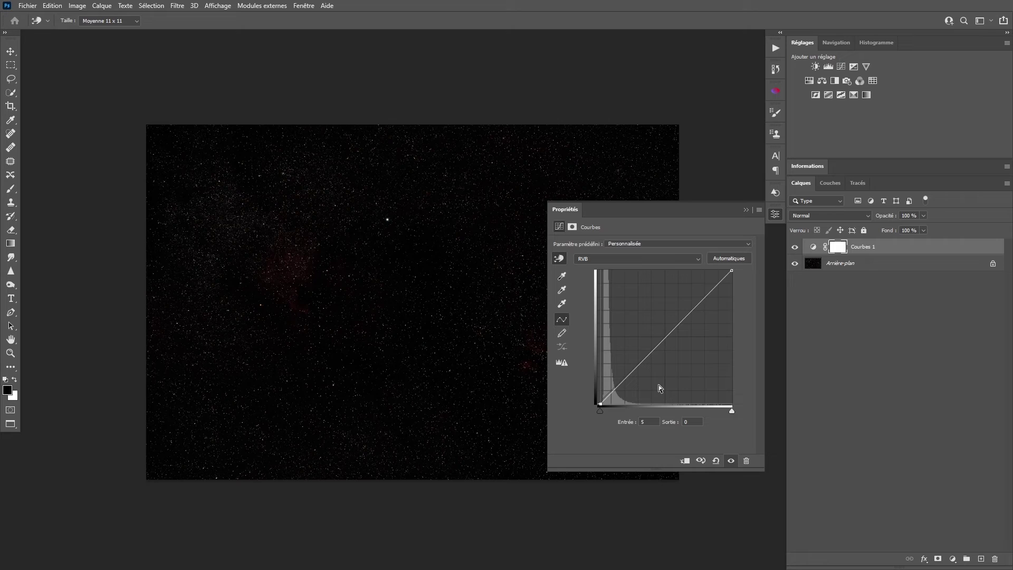
key(Left)
click(775, 213)
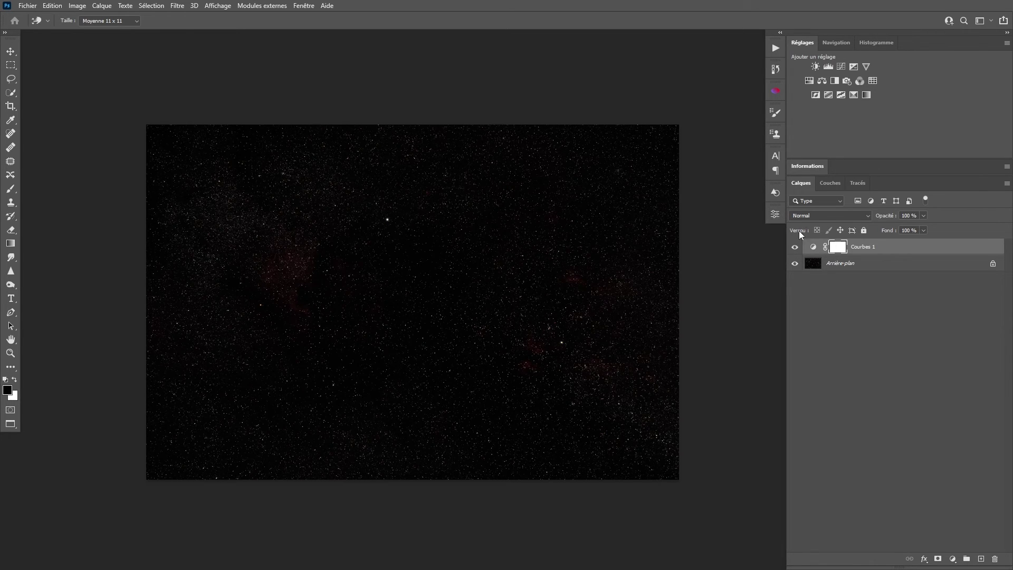
Add a second Curves adjustment layer and apply the Arcsinh10 preset to it
click(840, 68)
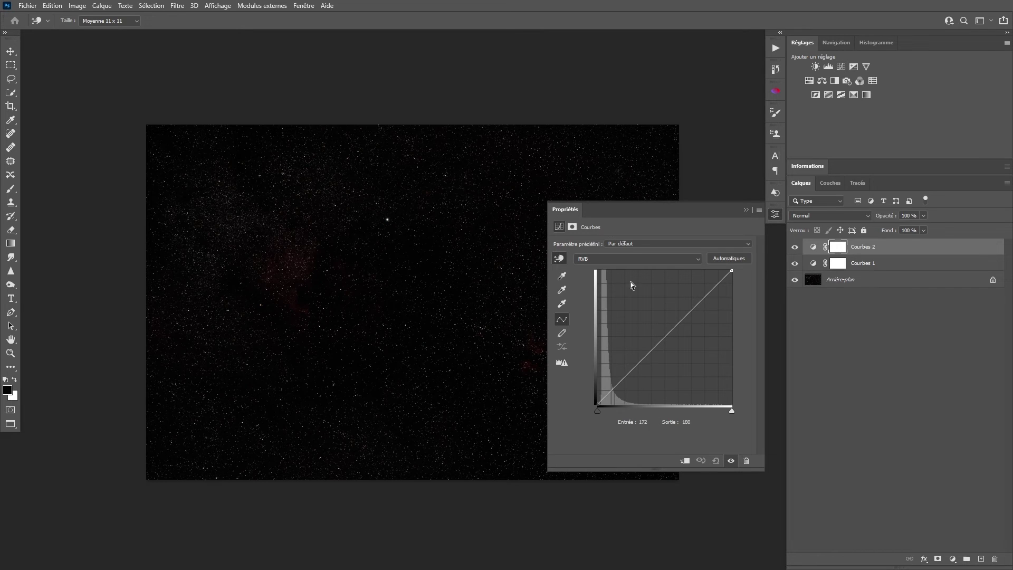
click(648, 246)
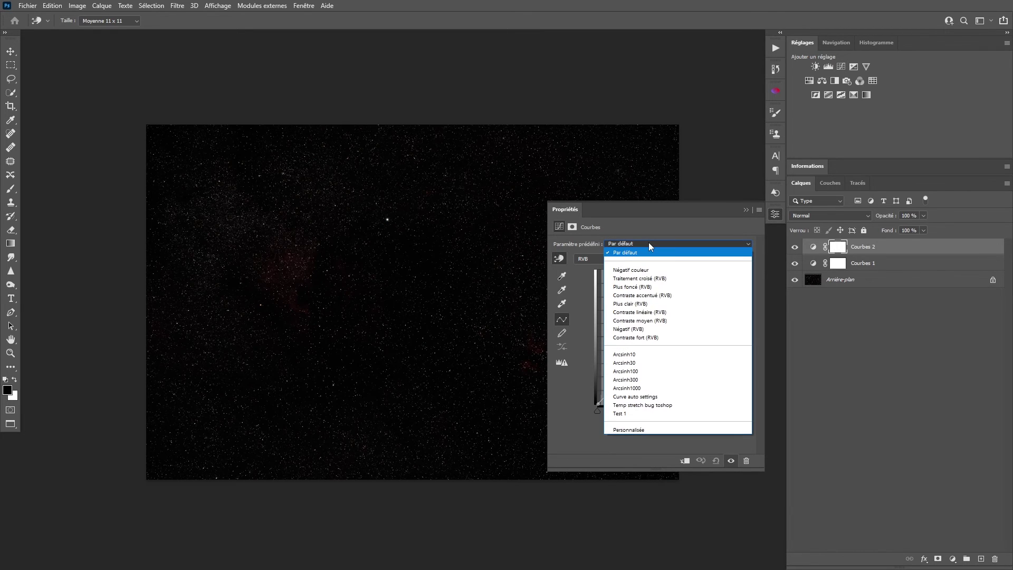
click(643, 355)
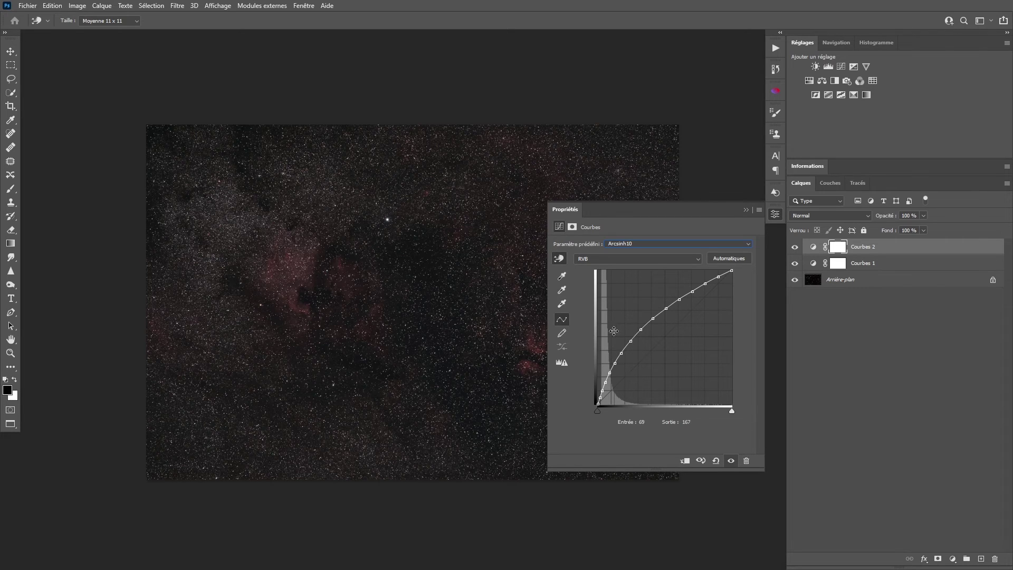
click(774, 213)
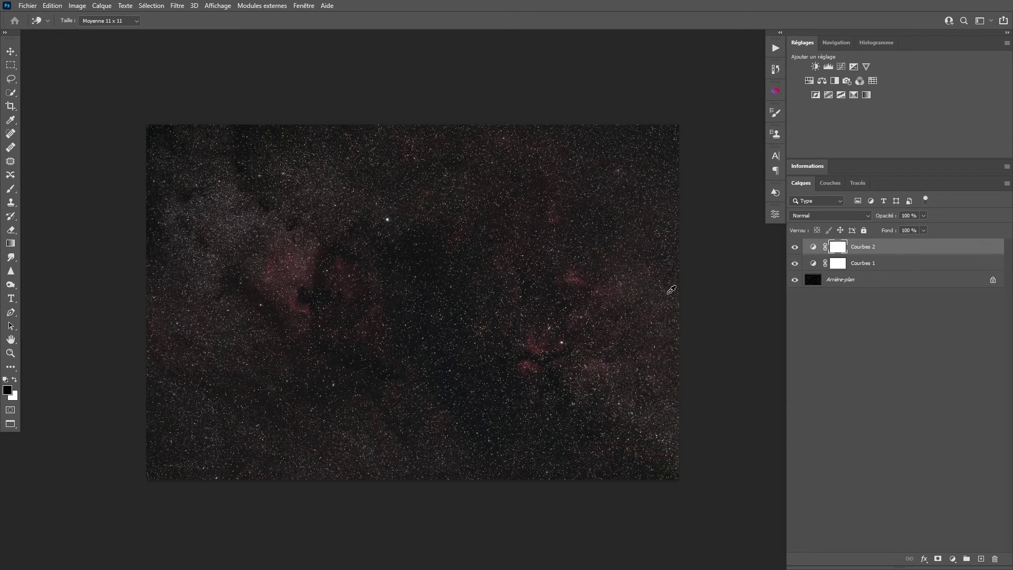
Add a third Curves adjustment layer with the default curve and hide it
click(841, 67)
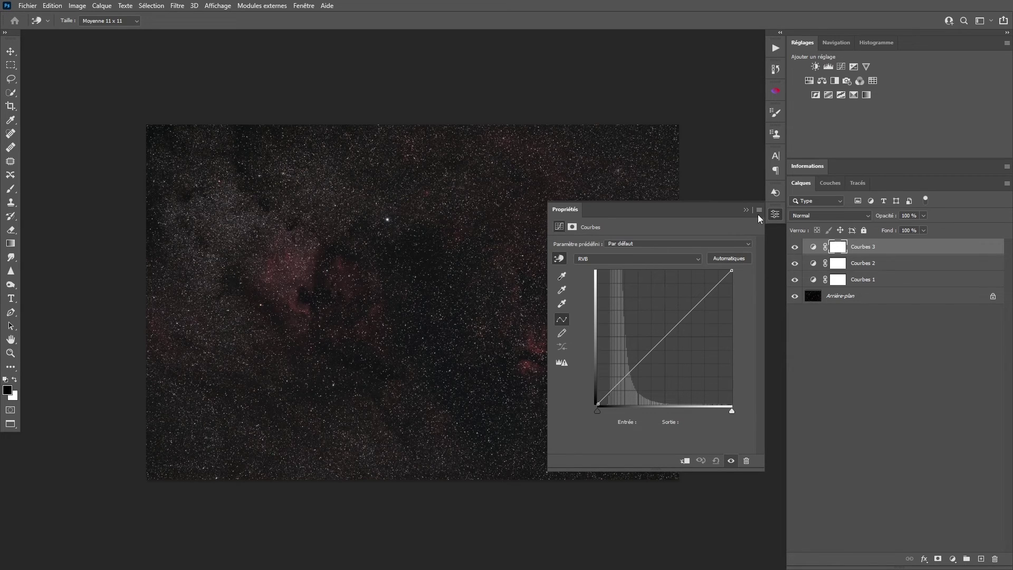
click(776, 214)
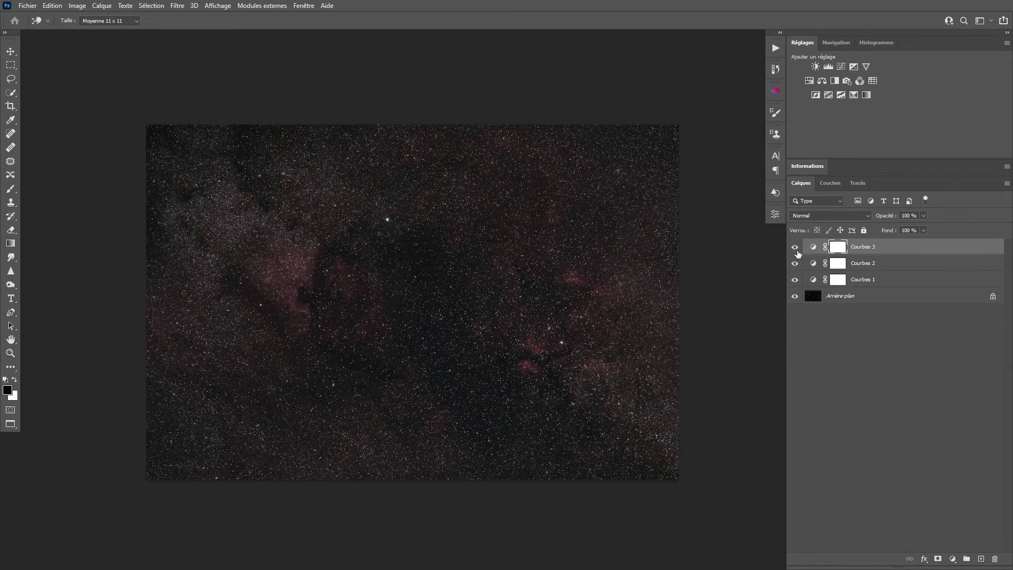
click(795, 247)
Stamp all visible layers into a new layer directly above Courbes 2
click(814, 267)
key(z)
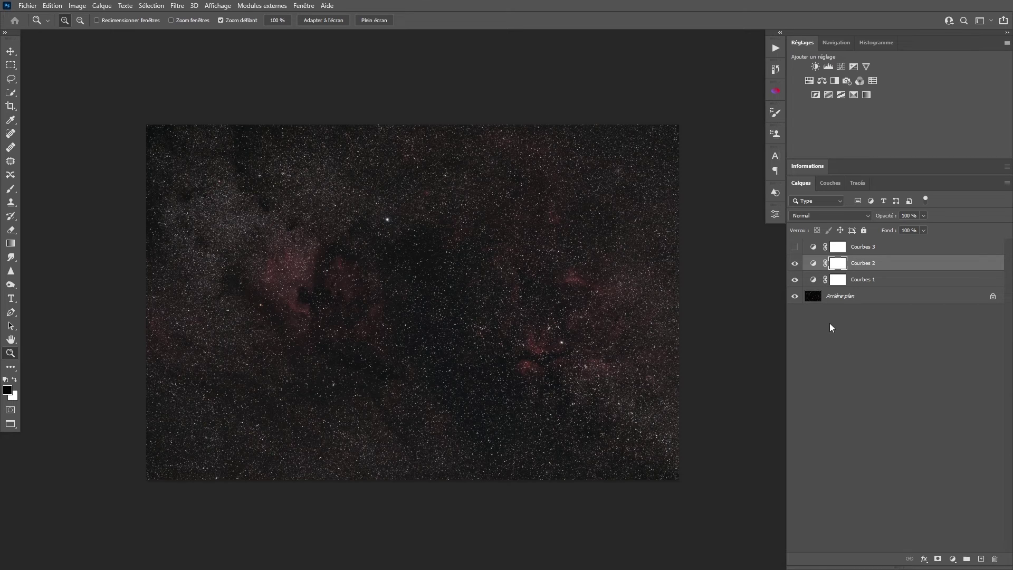
key(ctrl+shift+alt+n)
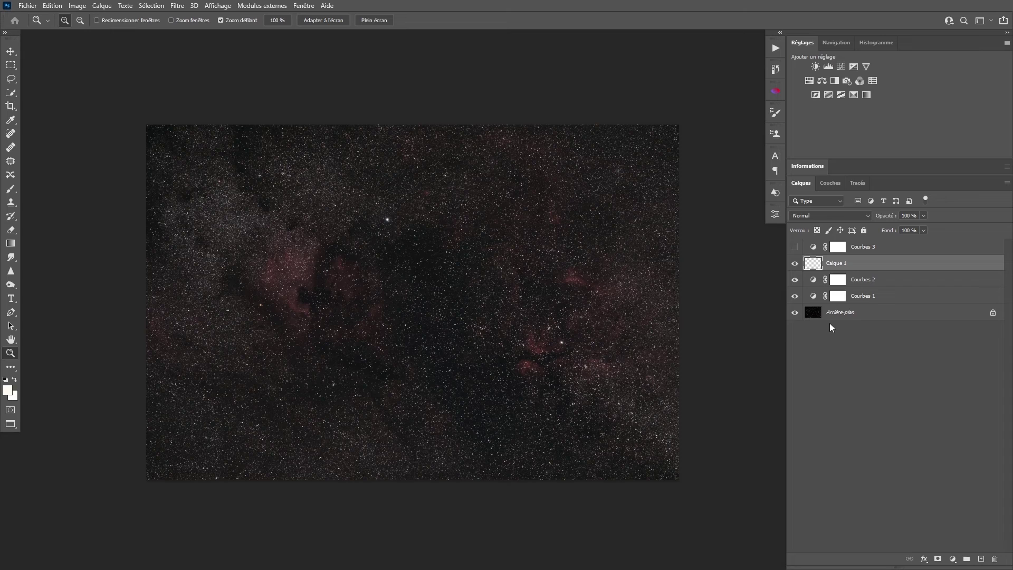
key(ctrl+shift+alt+e)
Show Courbes 3 again and raise its RGB black point to an input of about 12
click(794, 246)
double_click(813, 247)
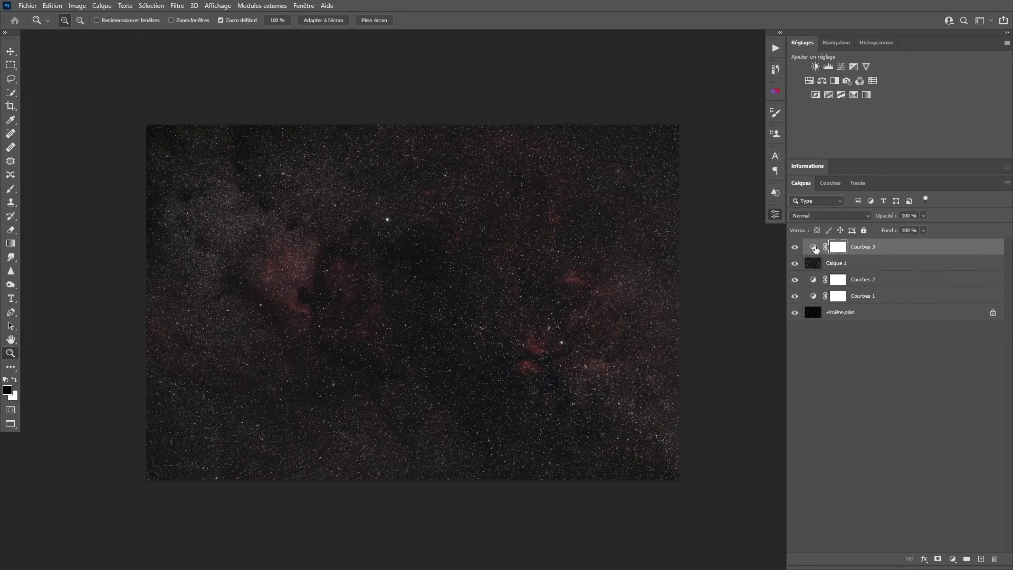
drag(638, 420, 679, 372)
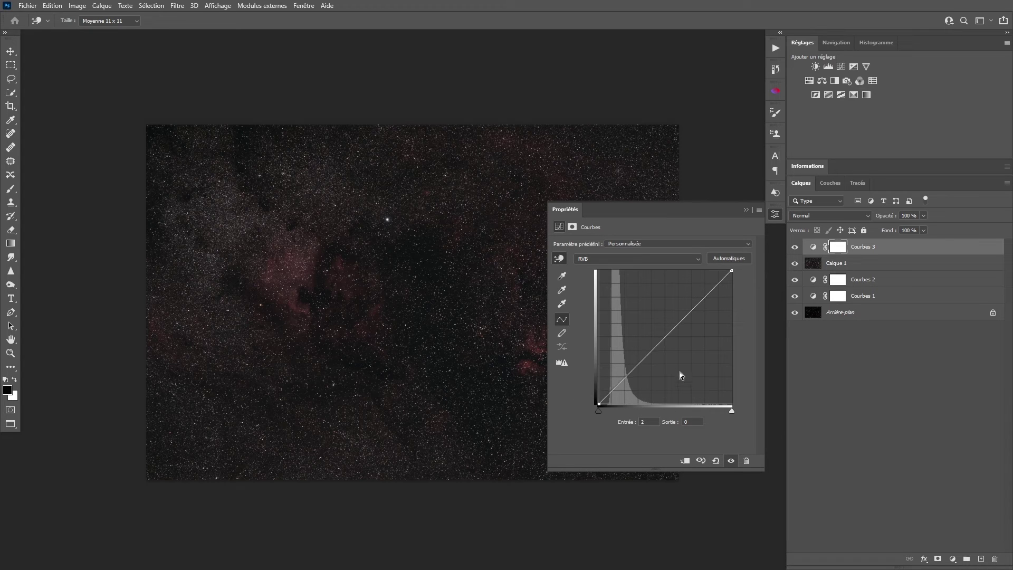
key(Right)
key(Right)
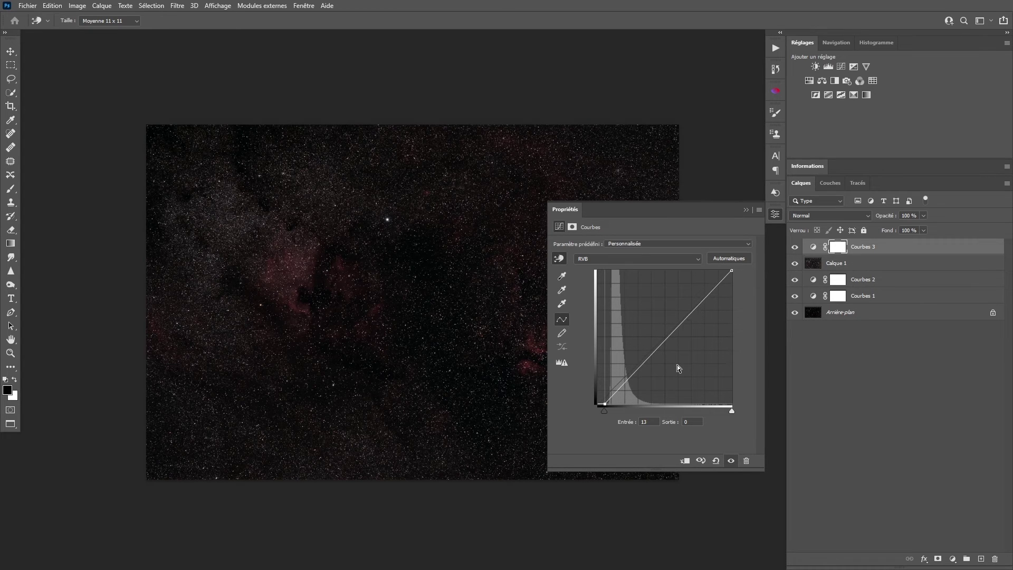
key(Left)
click(772, 215)
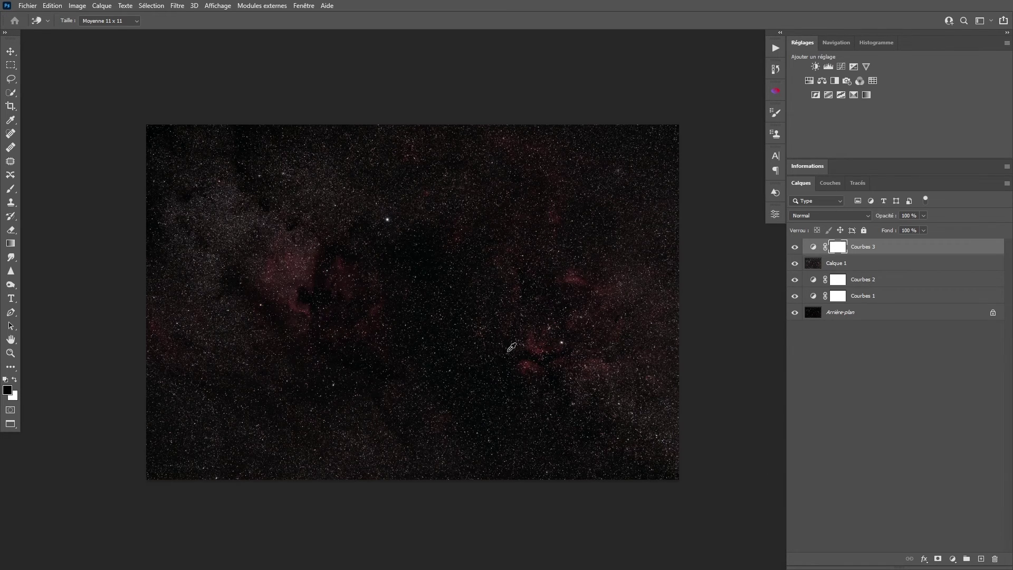
Run the action "Stretch Arcsinh 10 (avec préservation des couleurs)" and set the resulting layer's opacity to 50 %
drag(560, 294, 564, 297)
key(z)
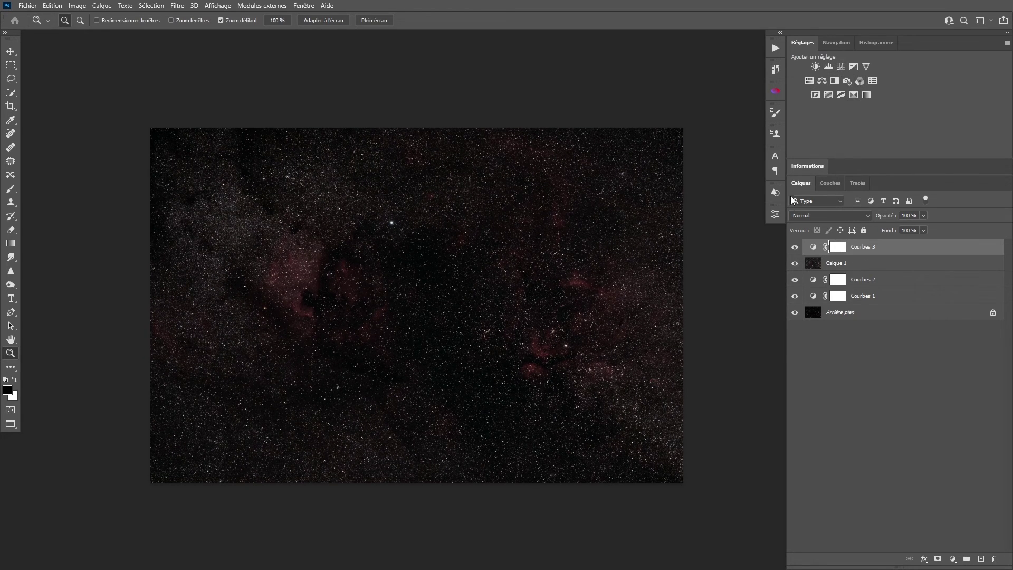
click(774, 52)
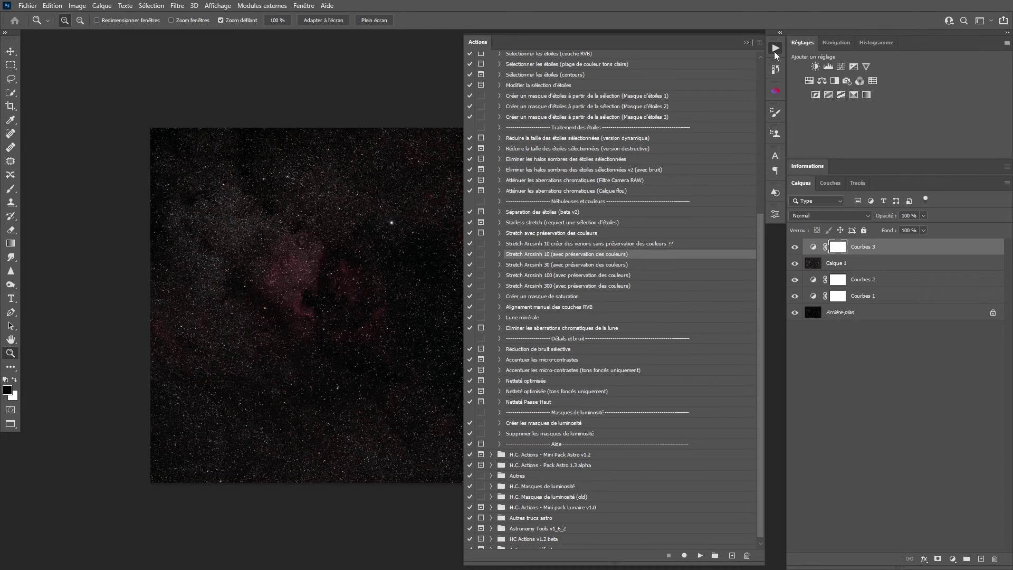
click(700, 555)
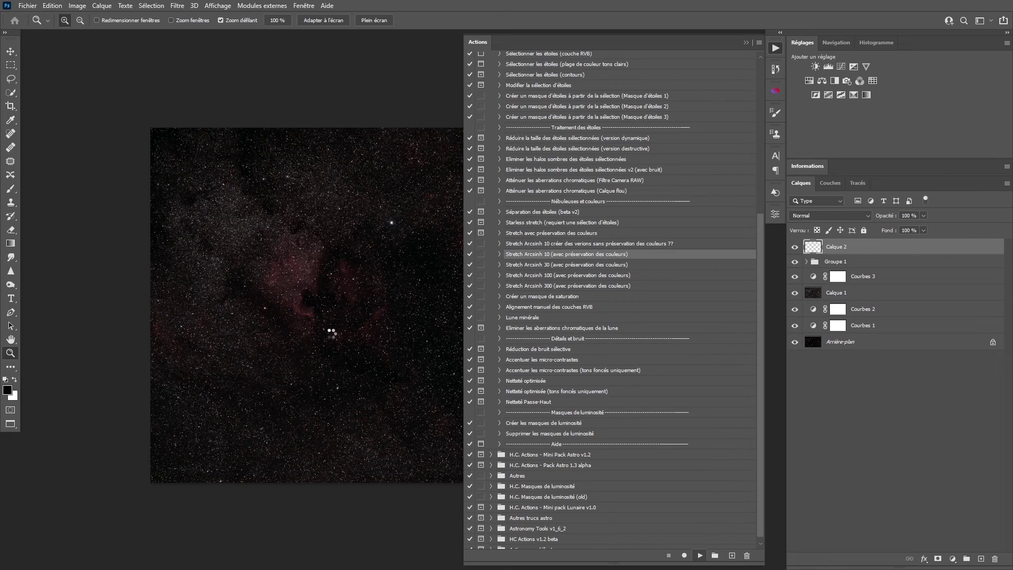
click(775, 48)
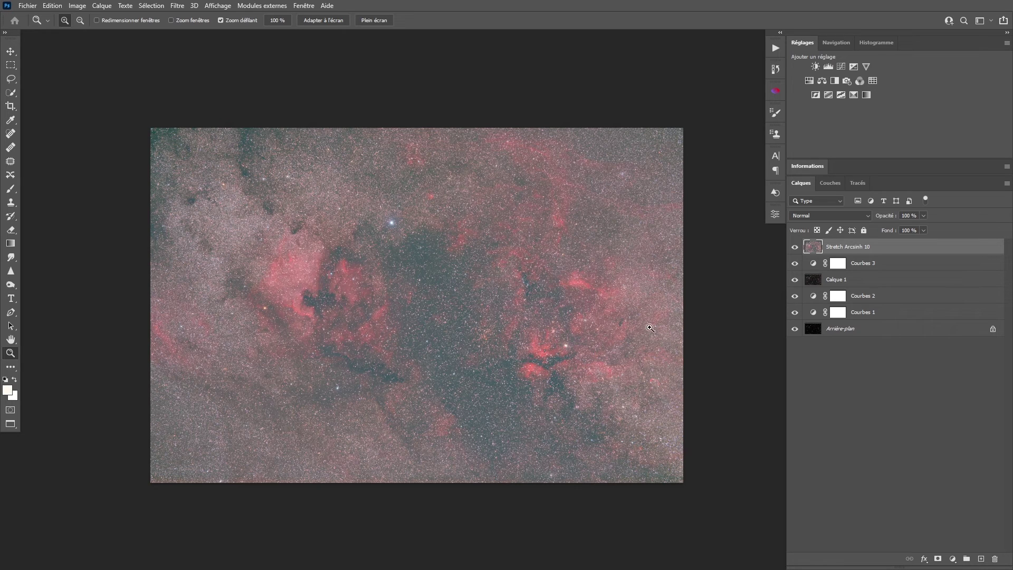
click(906, 215)
text(50)
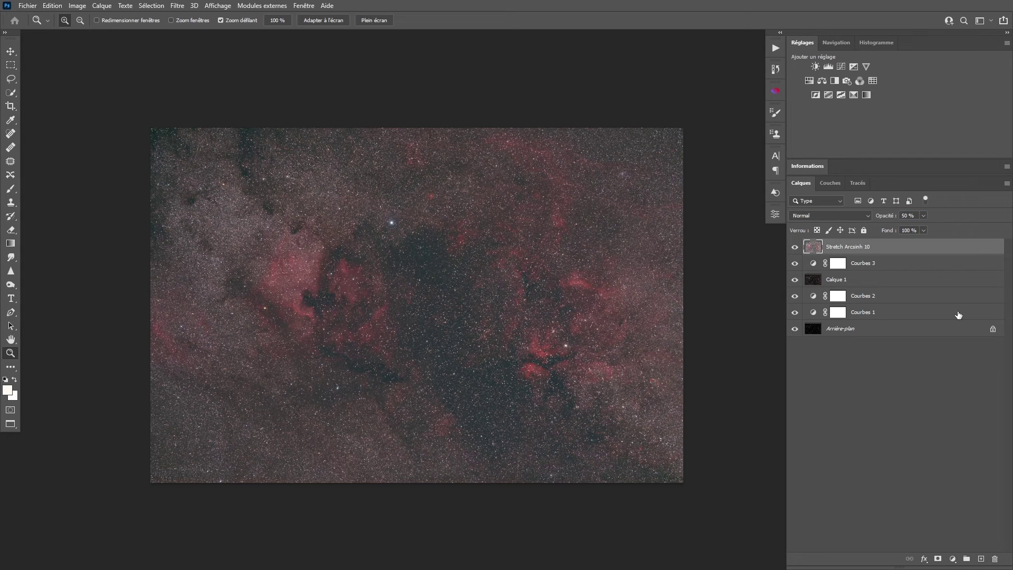
Add a Curves adjustment layer on top of the stack and raise its RGB black point to input 22, output 0
click(842, 66)
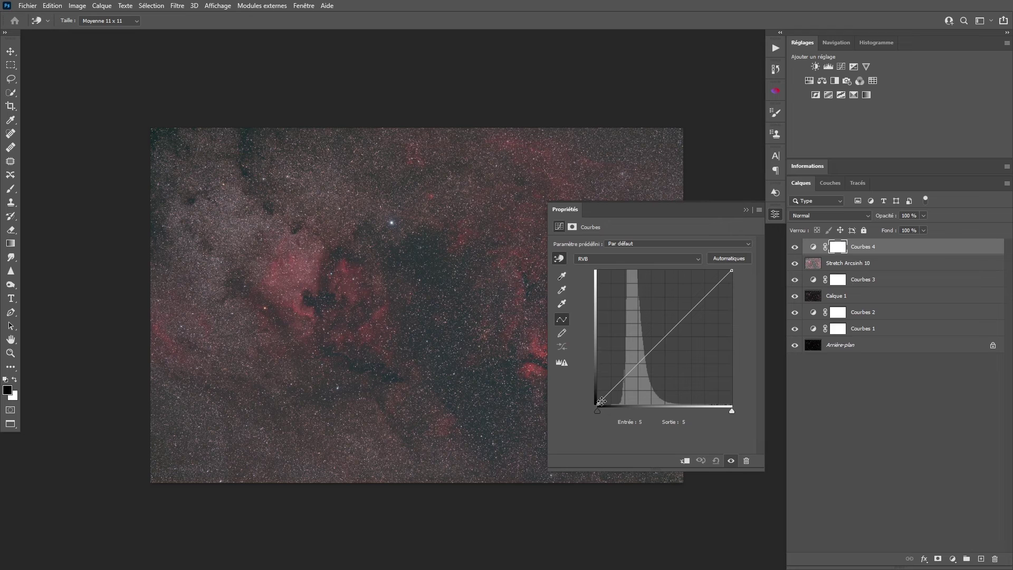
drag(601, 401, 605, 406)
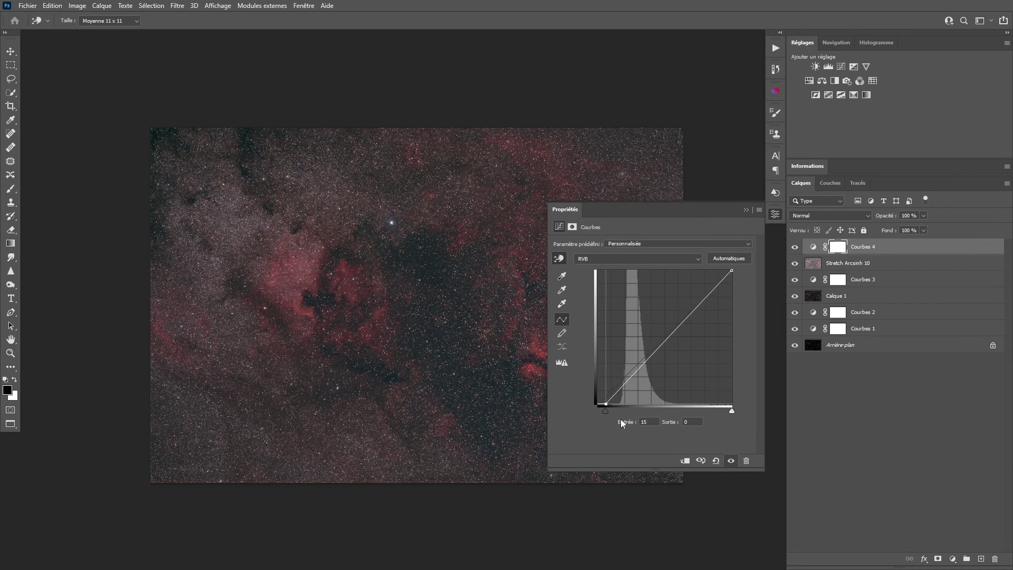
key(Right)
key(Right)
key(Right)
key(Right)
key(Right)
key(Right)
key(Right)
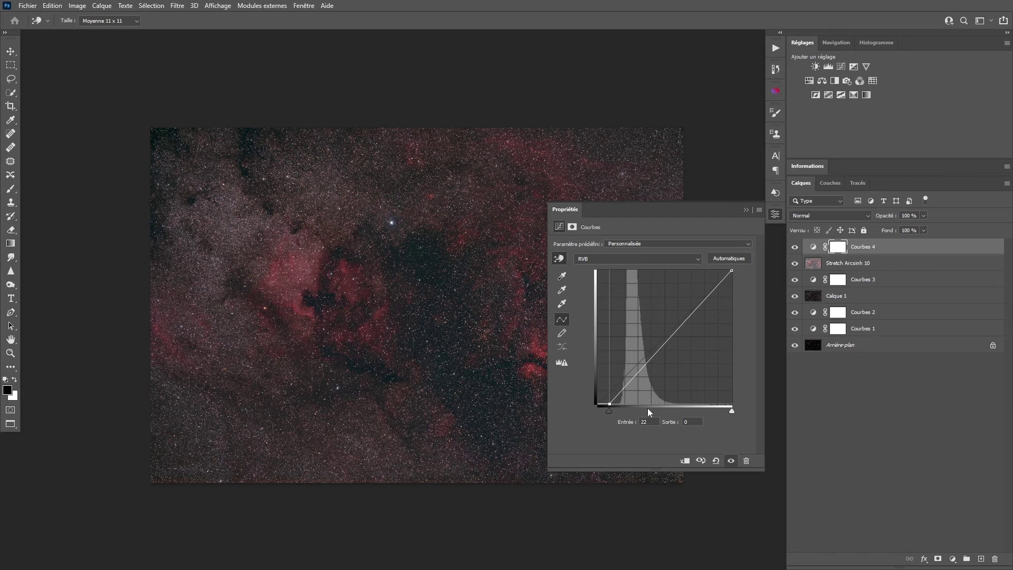
click(645, 364)
key(Delete)
click(776, 219)
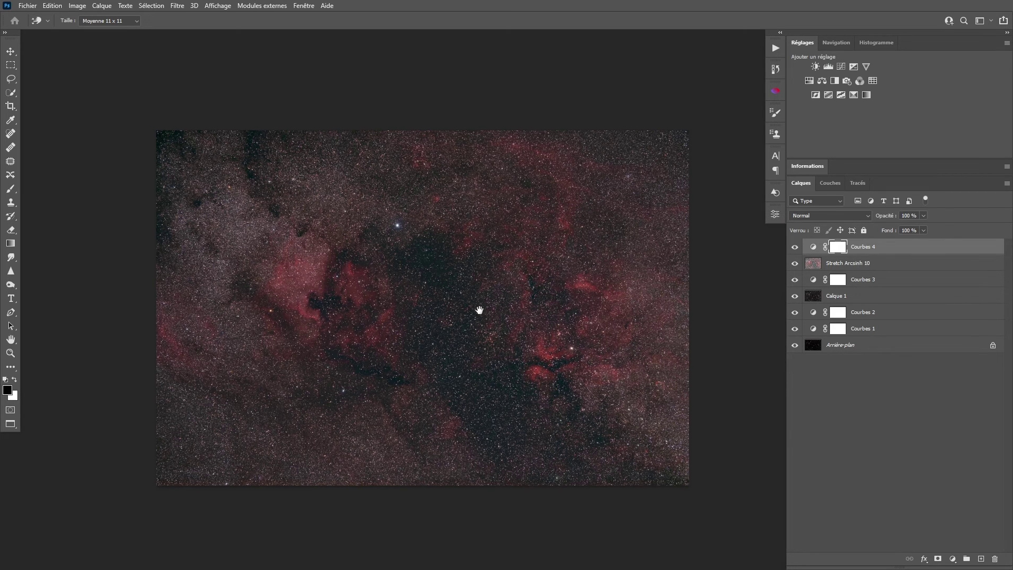
key(z)
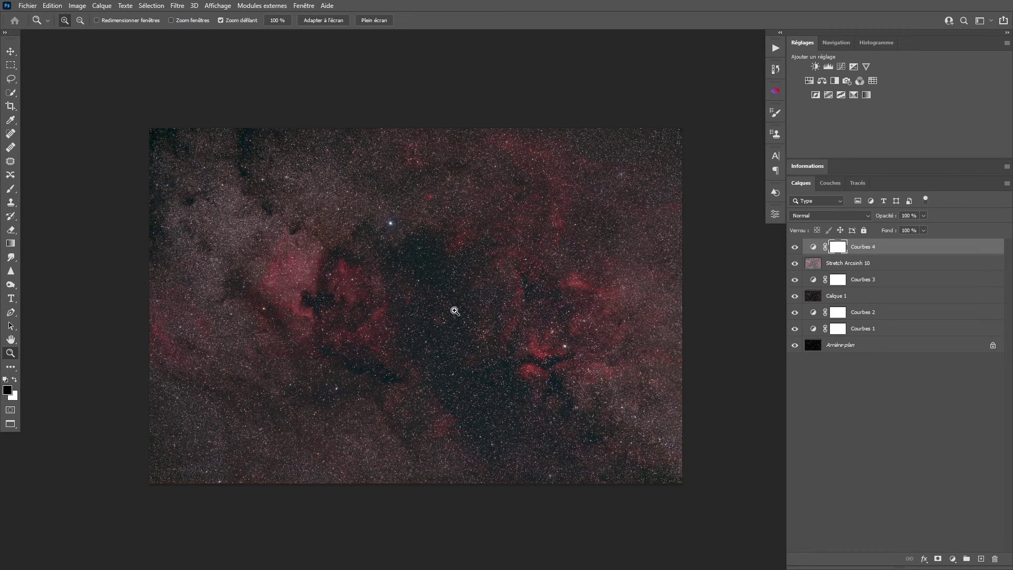
Save the layered TIFF with ZIP image compression and the IBM PC format
key(ctrl+s)
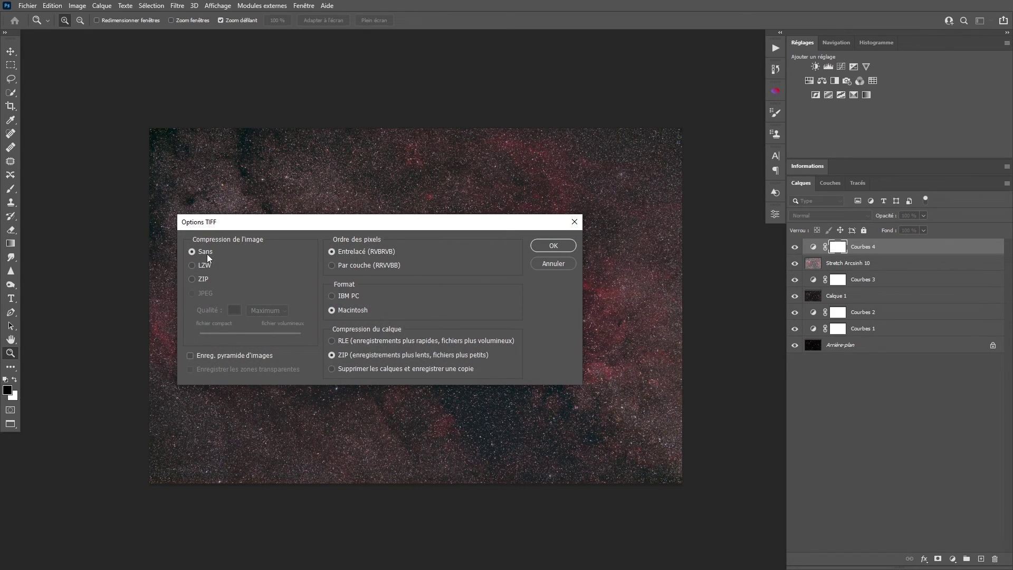
drag(256, 221, 349, 220)
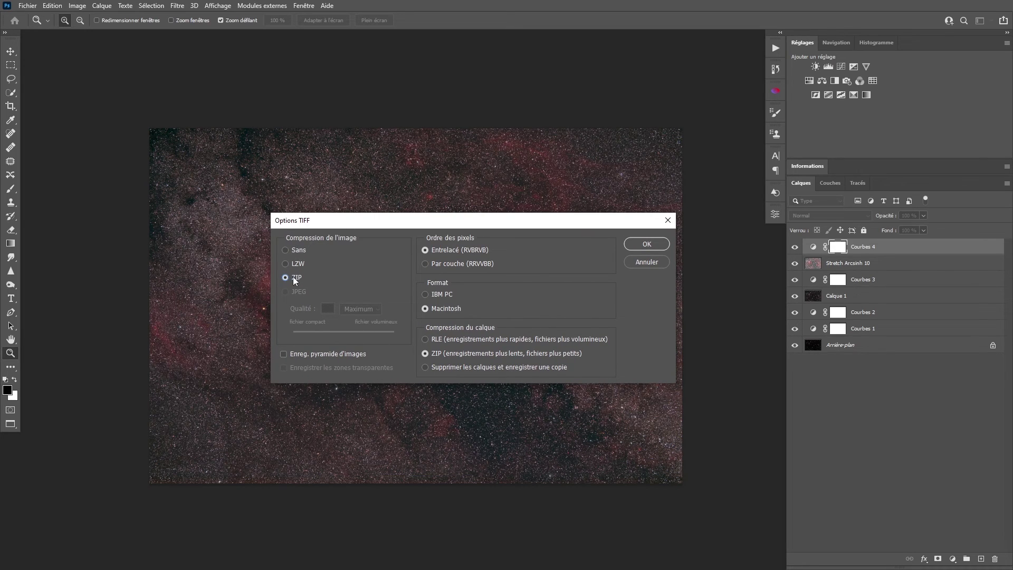
click(442, 293)
click(643, 245)
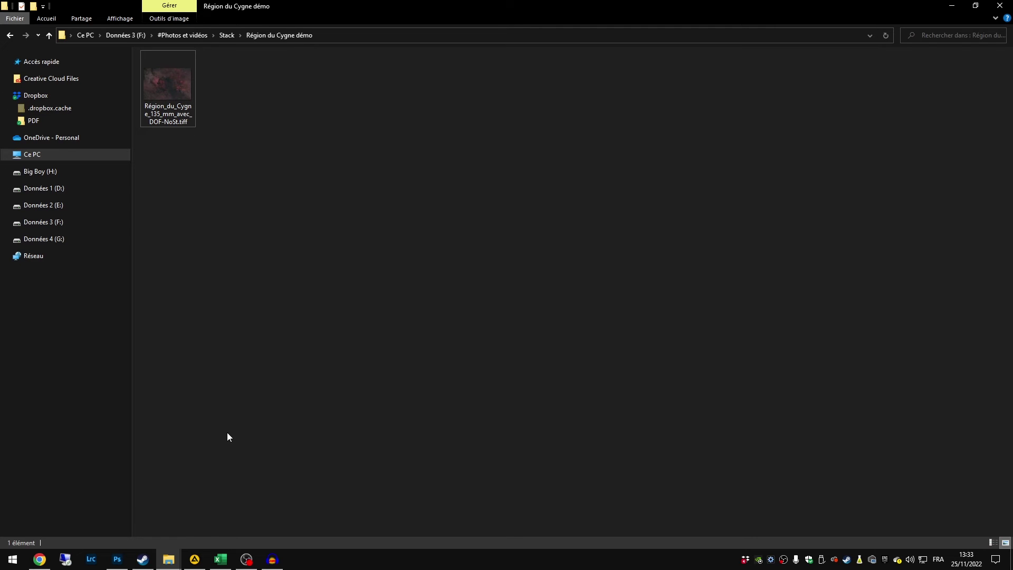
Switch to Photoshop and start saving a TIFF copy named "Ready for Starless.tif" in the Région du Cygne démo folder
click(117, 559)
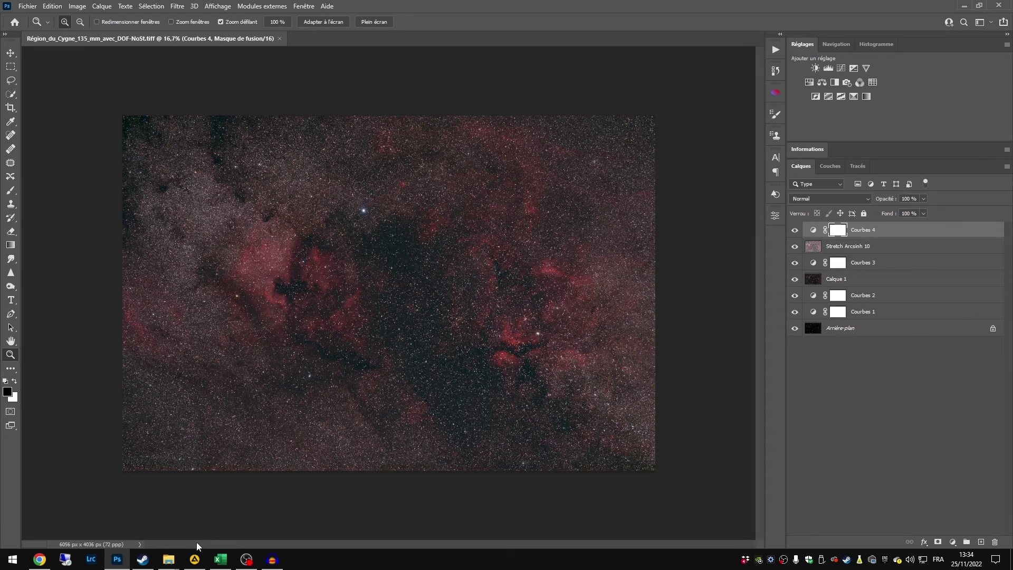
mouse_move(168, 567)
click(28, 7)
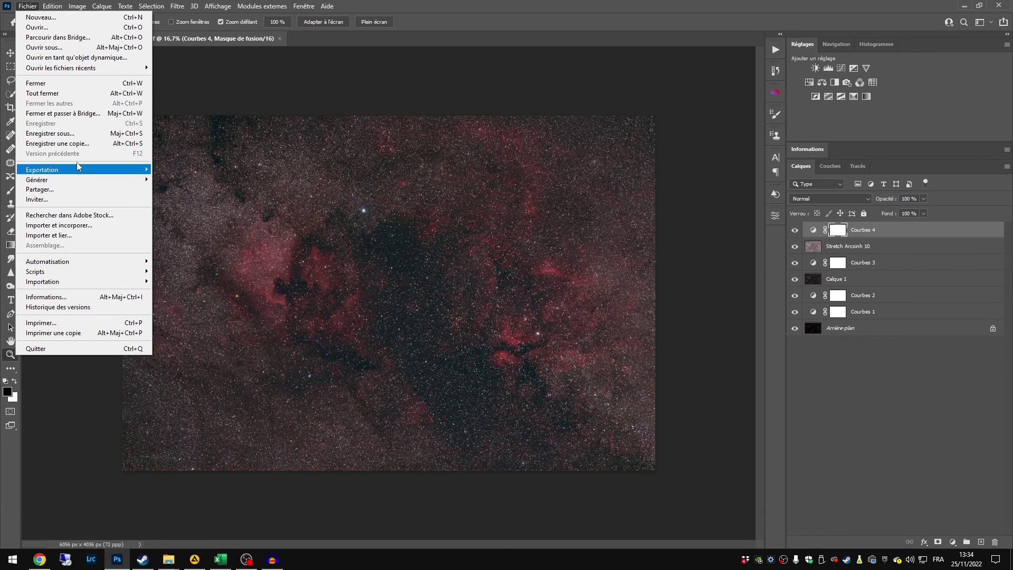
click(84, 147)
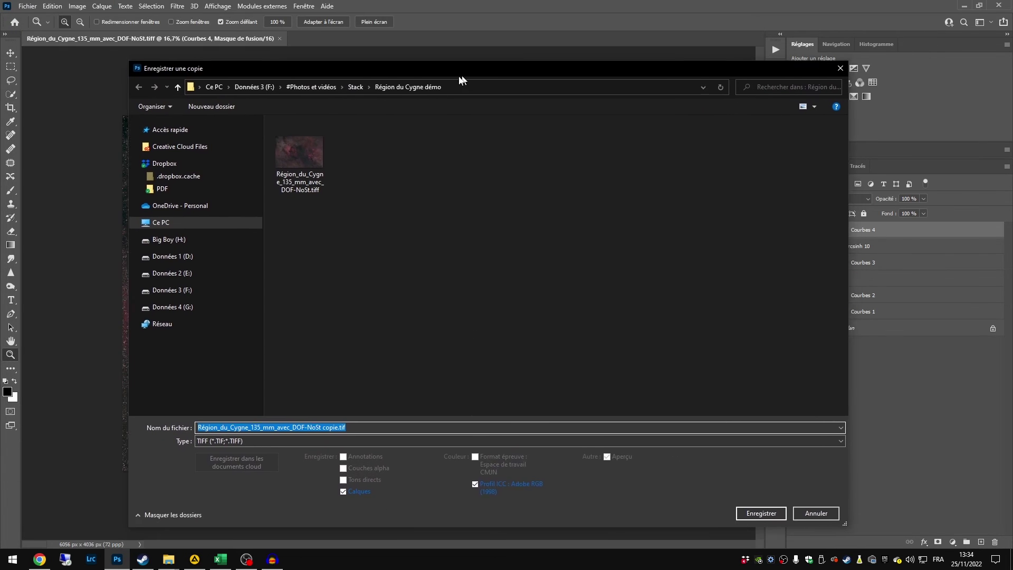
click(286, 424)
drag(312, 423, 127, 429)
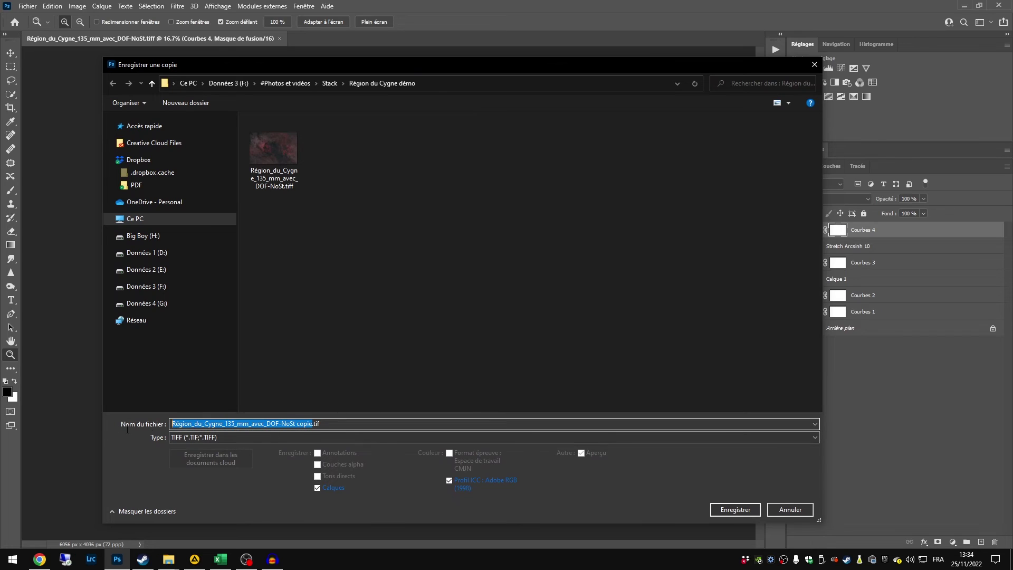
text(Ready f)
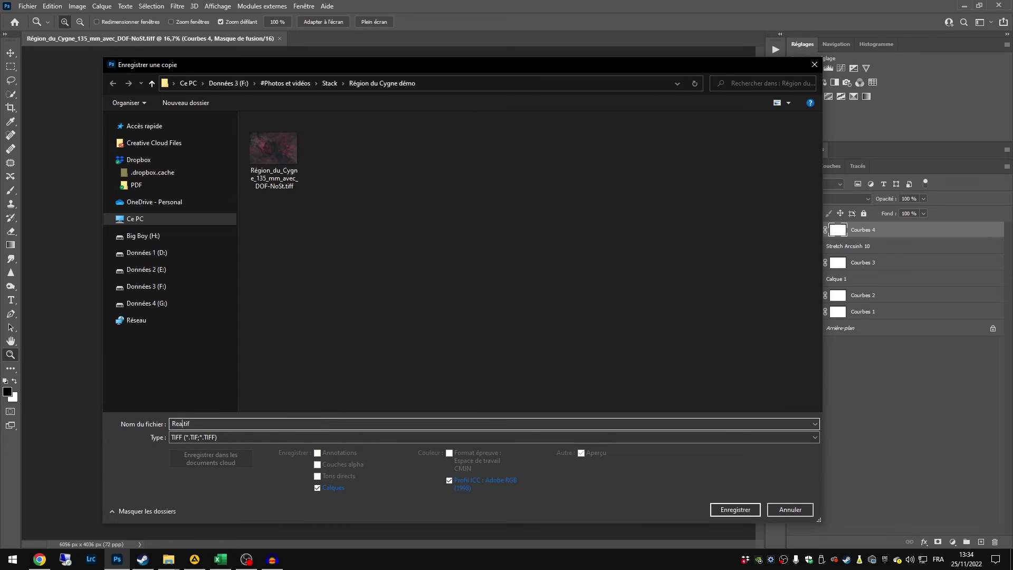
text(or Starless)
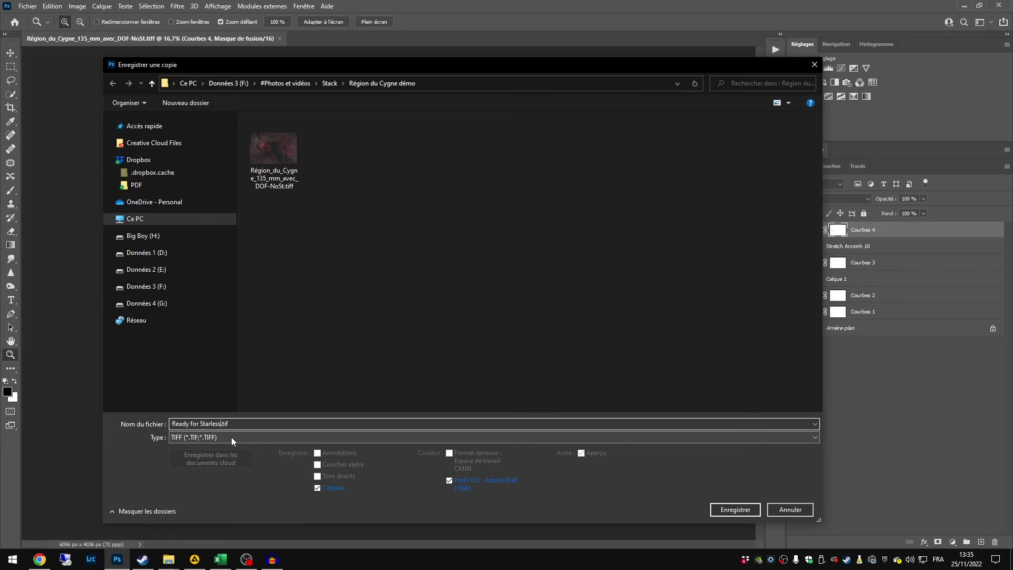
Exclude the layers from the copy and save it without image compression
click(326, 488)
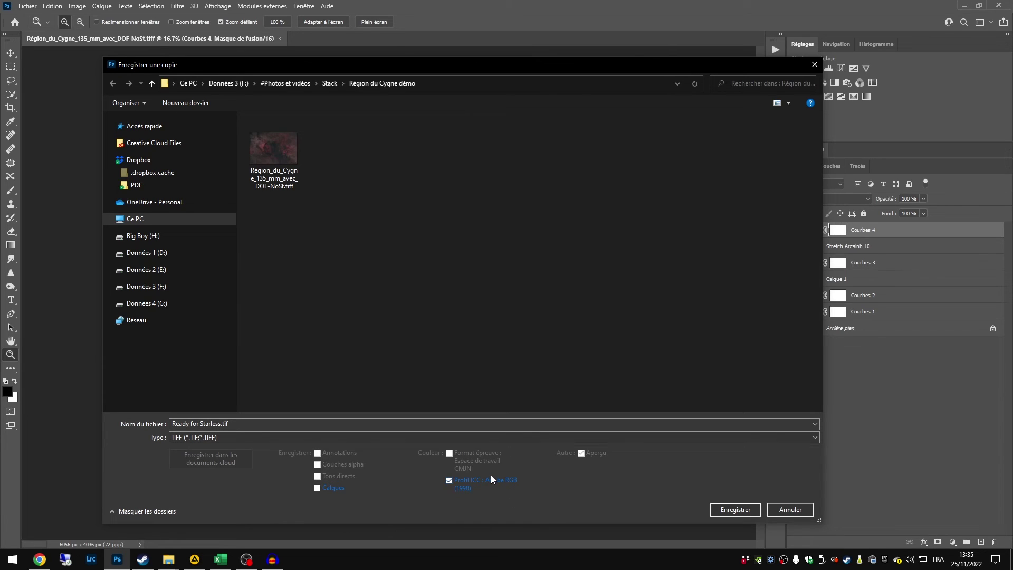
click(736, 509)
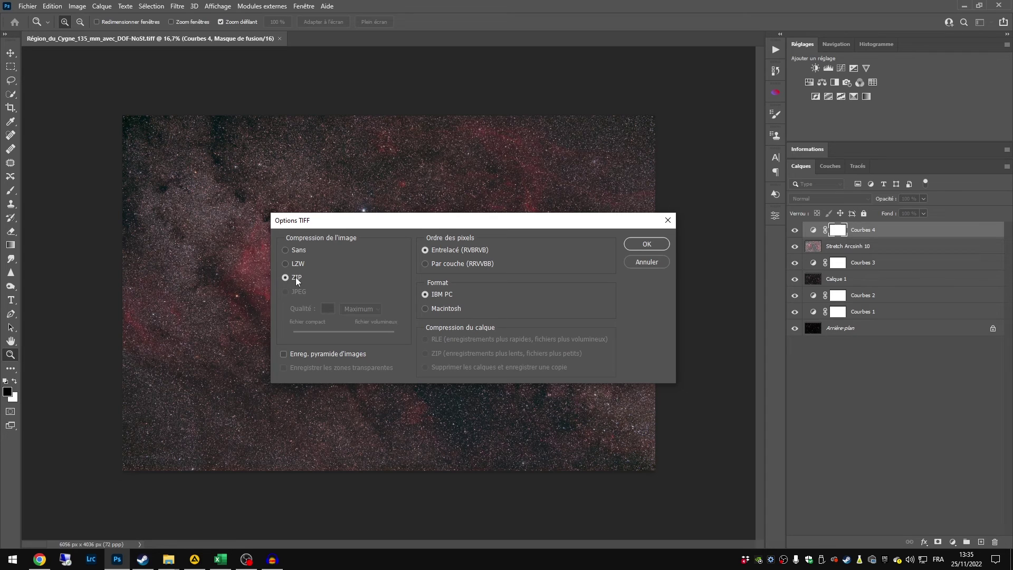
click(299, 250)
click(657, 245)
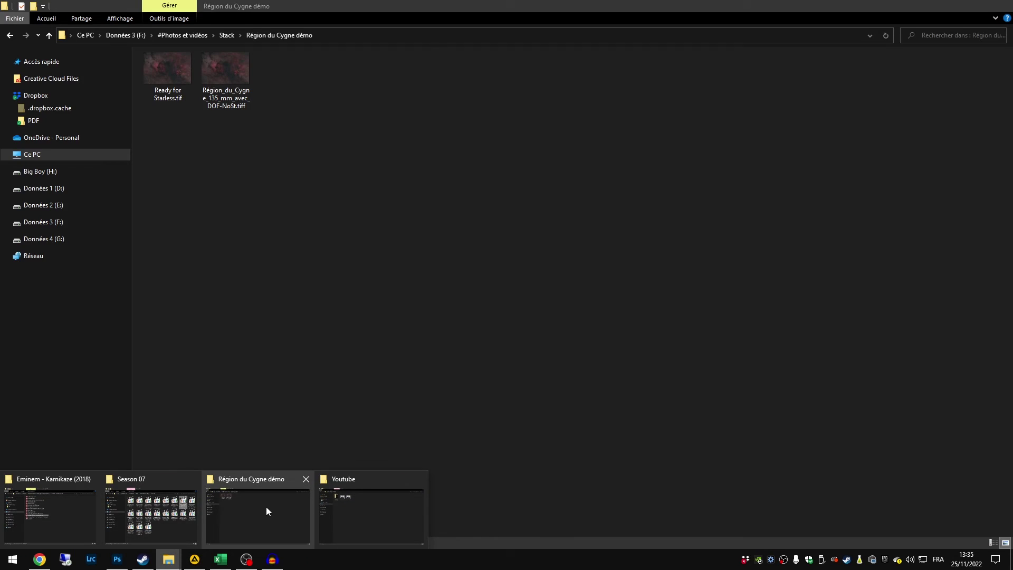
Switch to the Région du Cygne démo folder, launch StarNet++ GUI and load "Ready for Starless.tif" as the input file
click(266, 506)
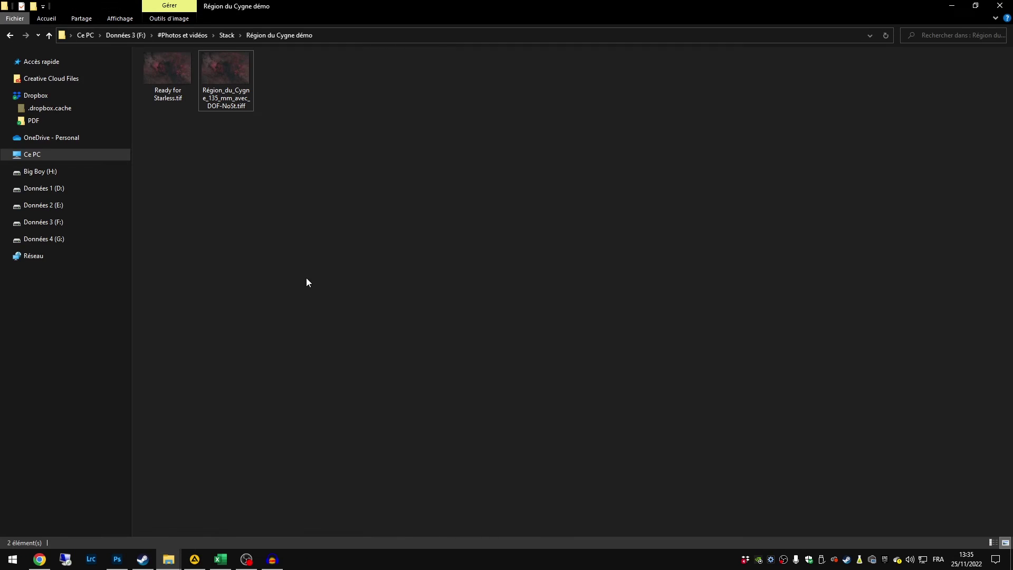
mouse_move(178, 69)
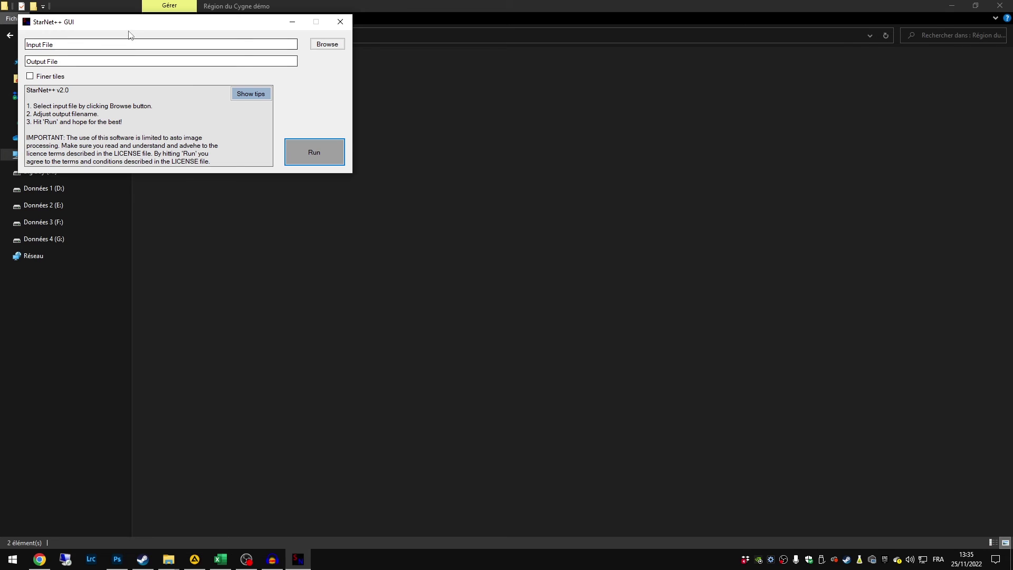
drag(129, 24, 317, 246)
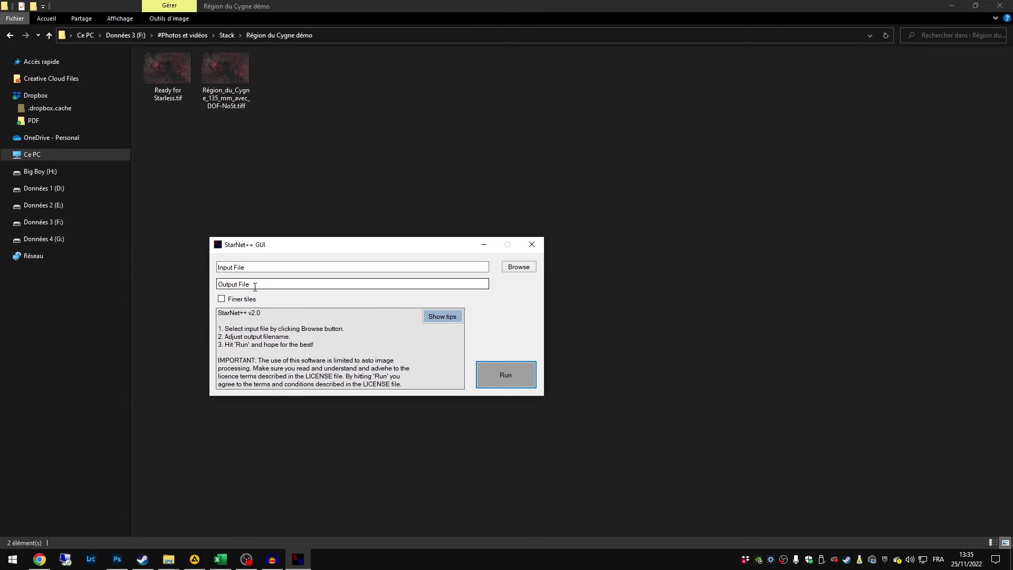
click(519, 268)
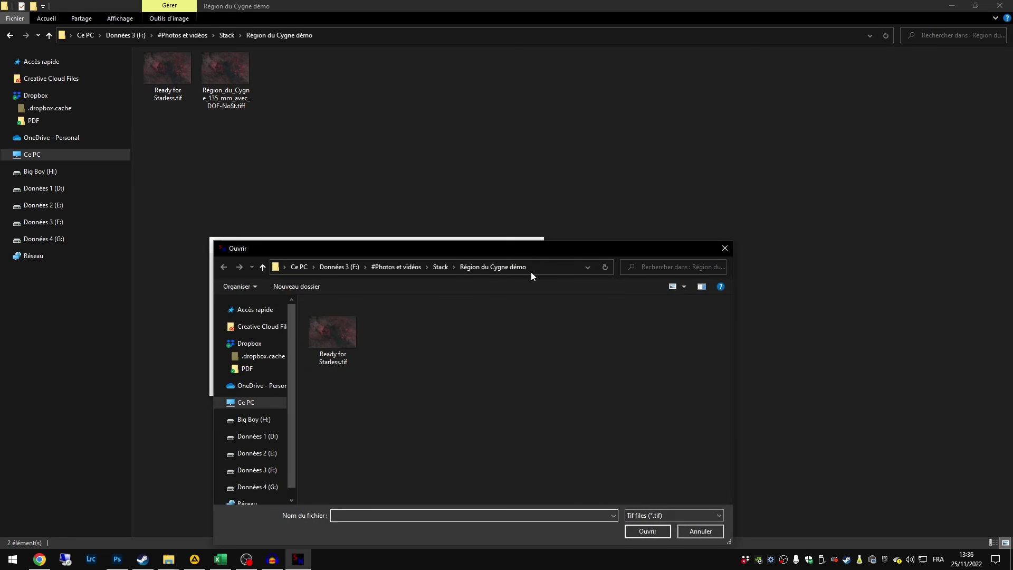
drag(465, 255, 489, 205)
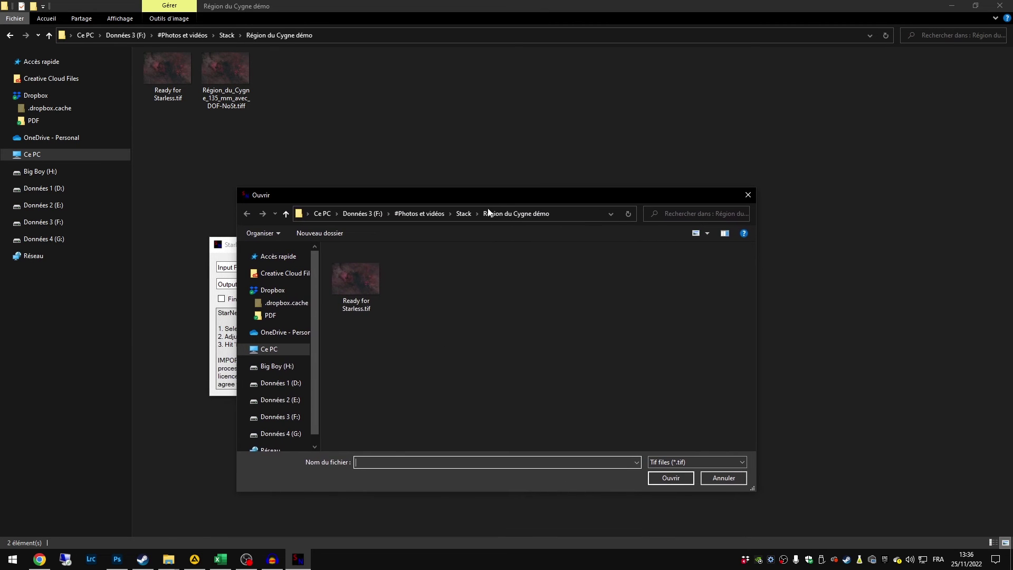
click(373, 284)
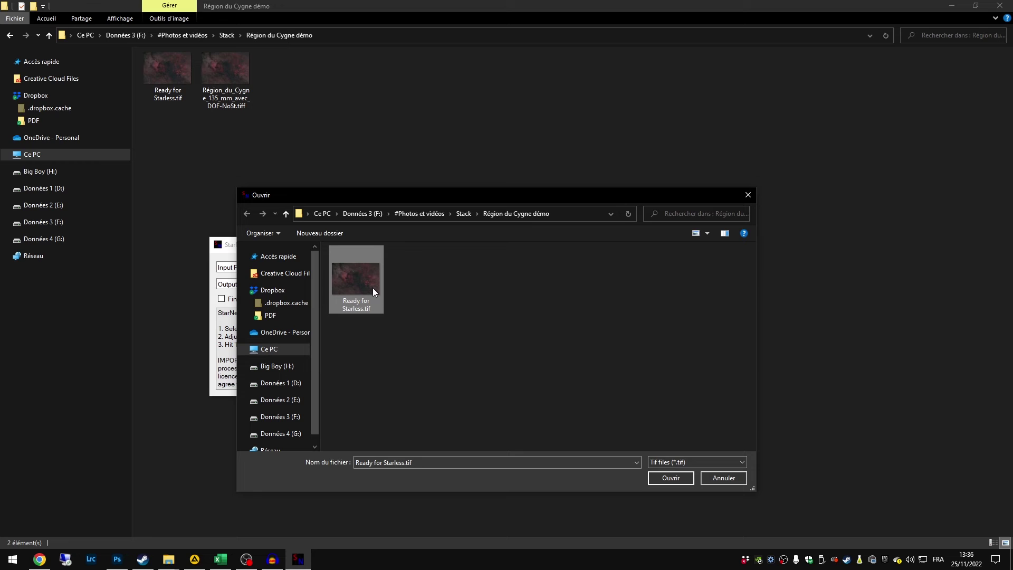
click(669, 478)
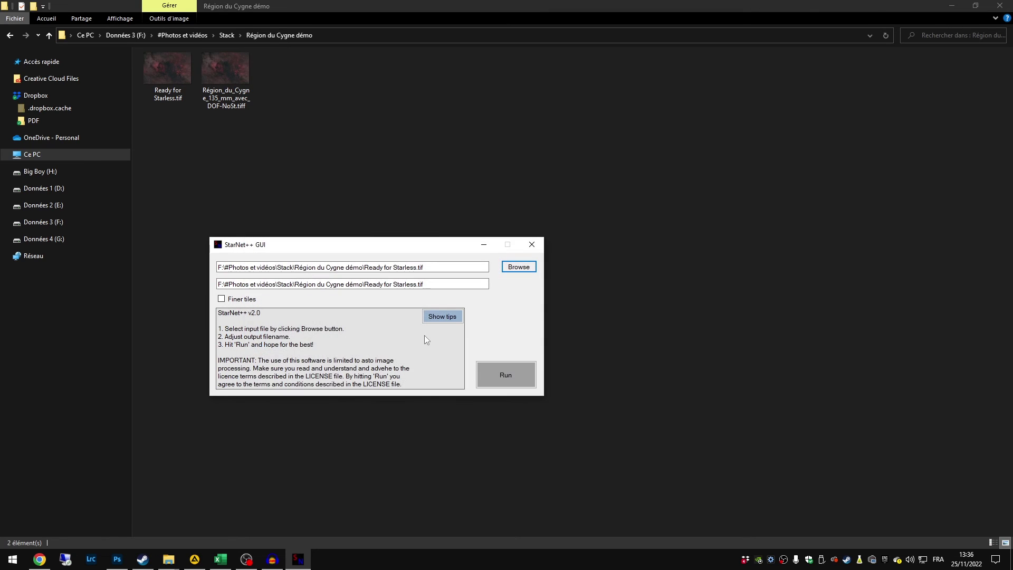
Shorten the output file name to "Starless.tif", run the star removal and close StarNet once processing ends
double_click(388, 284)
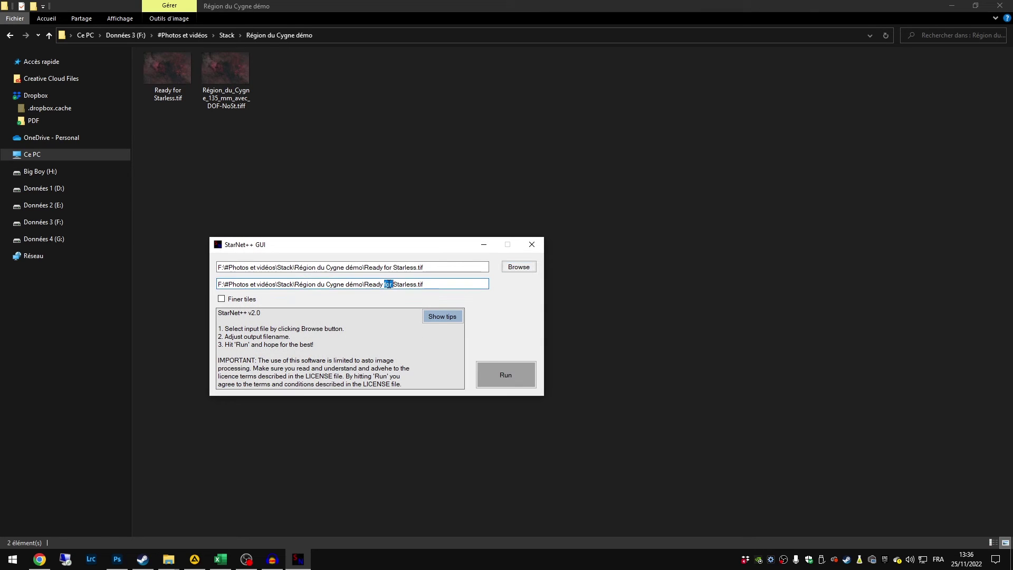
key(BackSpace)
key(BackSpace)
key(BackSpace)
key(BackSpace)
key(BackSpace)
key(BackSpace)
key(BackSpace)
click(504, 374)
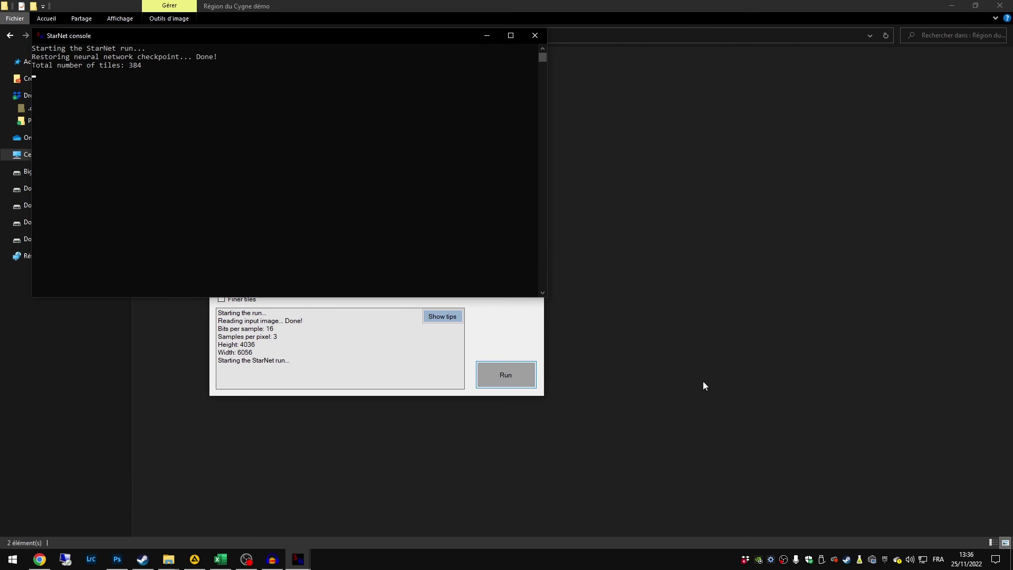
drag(315, 36, 544, 134)
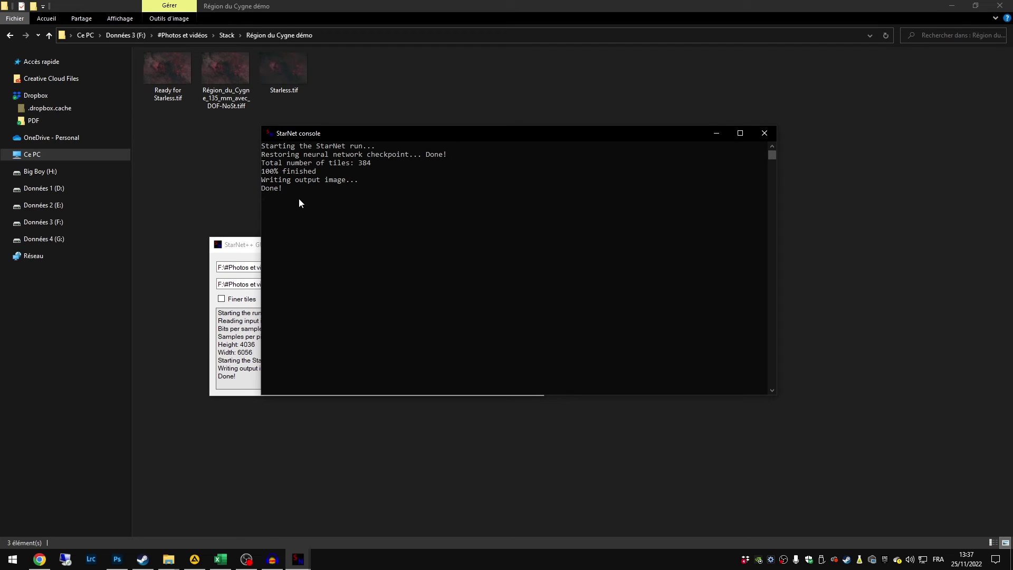
click(763, 133)
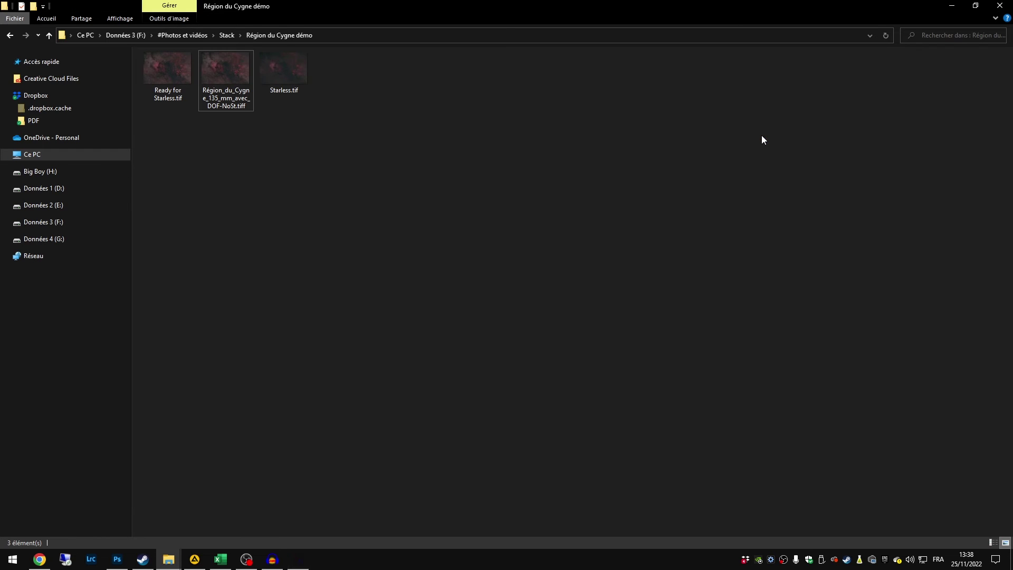
View Starless.tif in the image viewer to check the star removal, and return to the folder
double_click(280, 75)
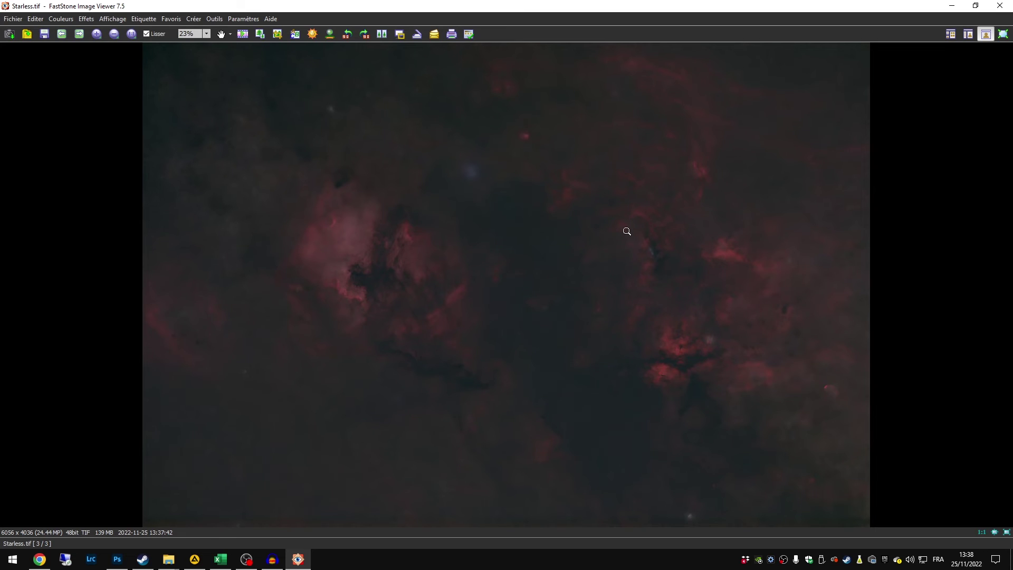
click(999, 6)
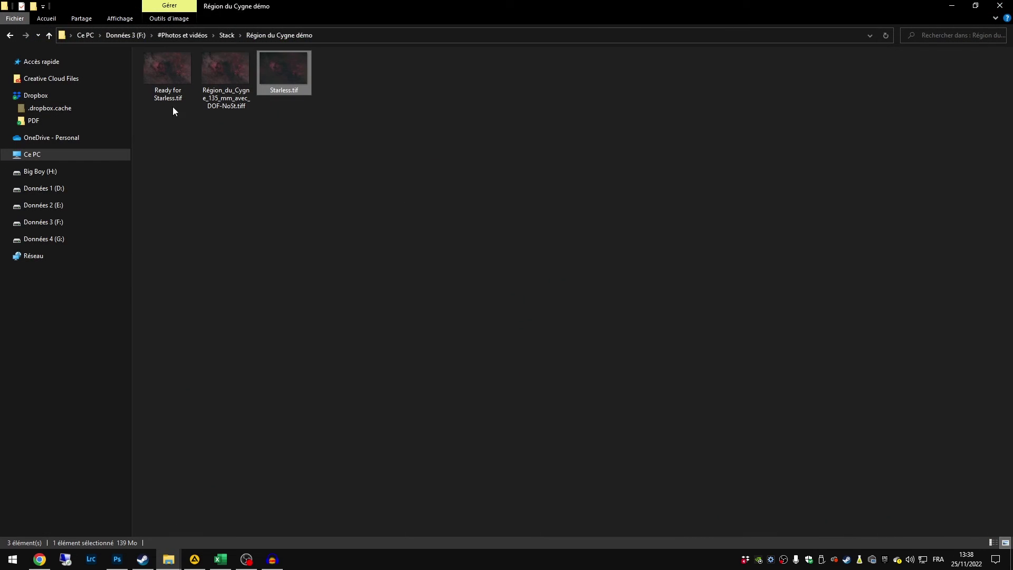
click(289, 169)
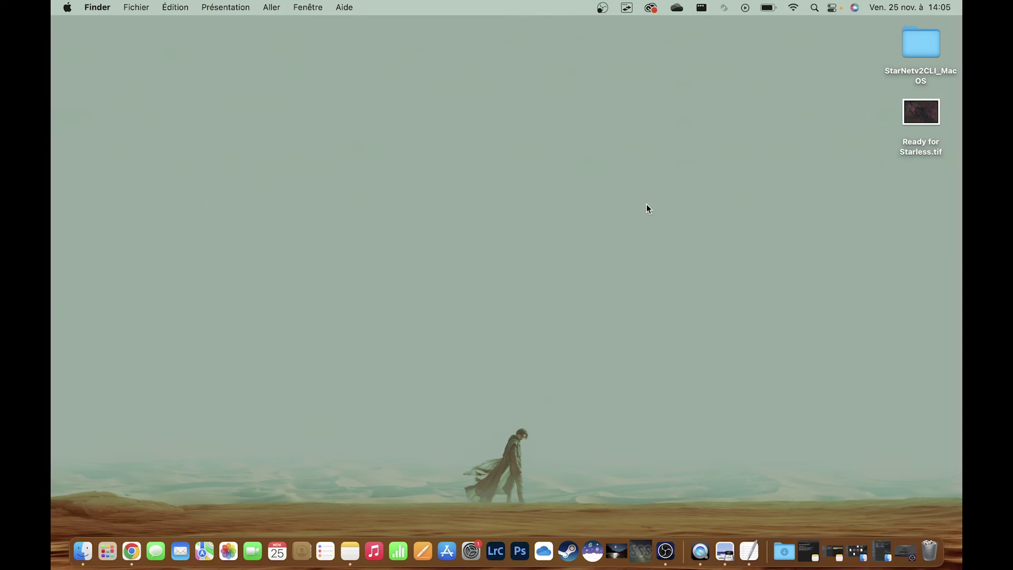
Examine the files in the StarNetv2CLI_MacOS folder on the Mac desktop and minimize its window
double_click(912, 37)
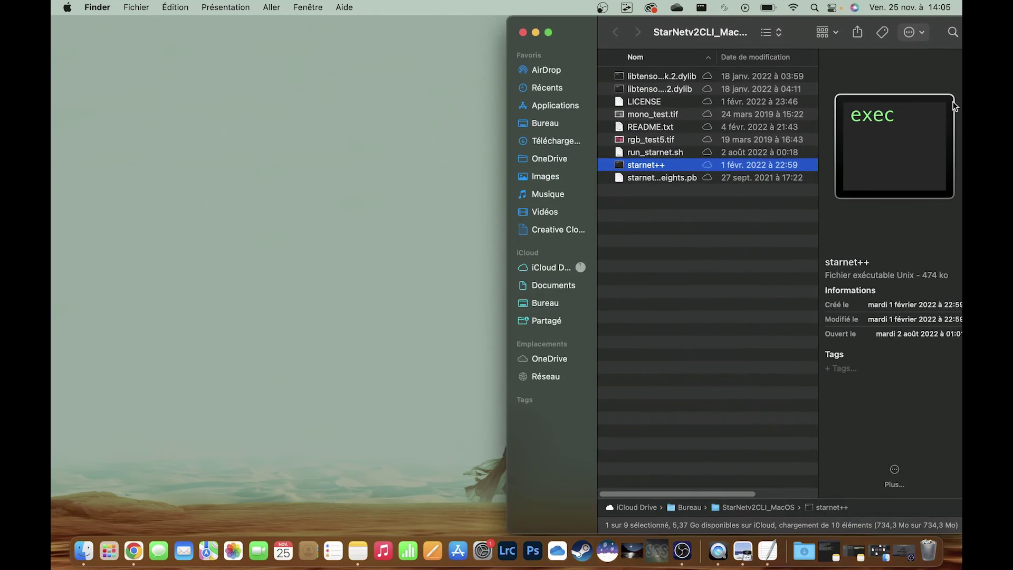
click(676, 201)
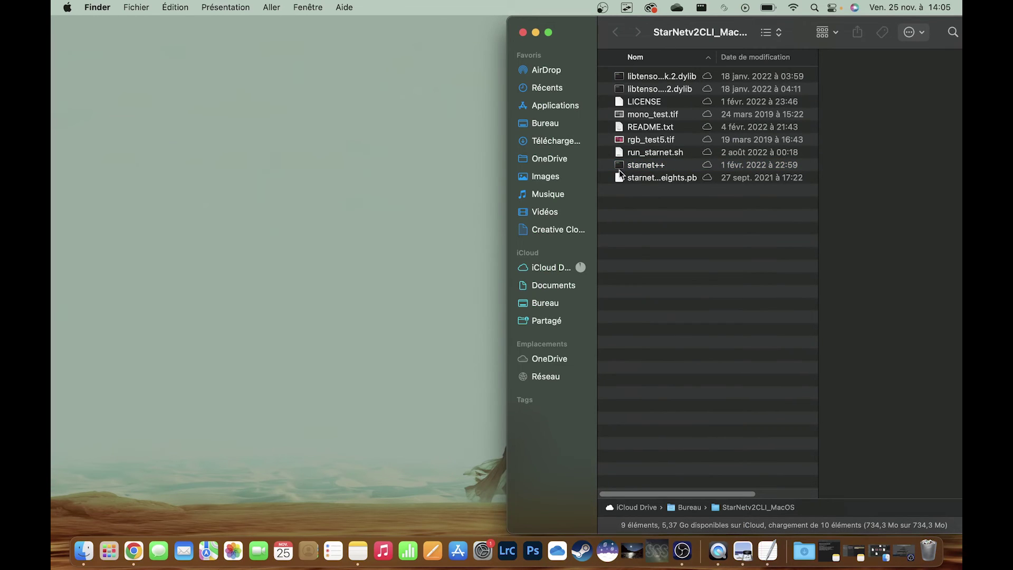
click(534, 33)
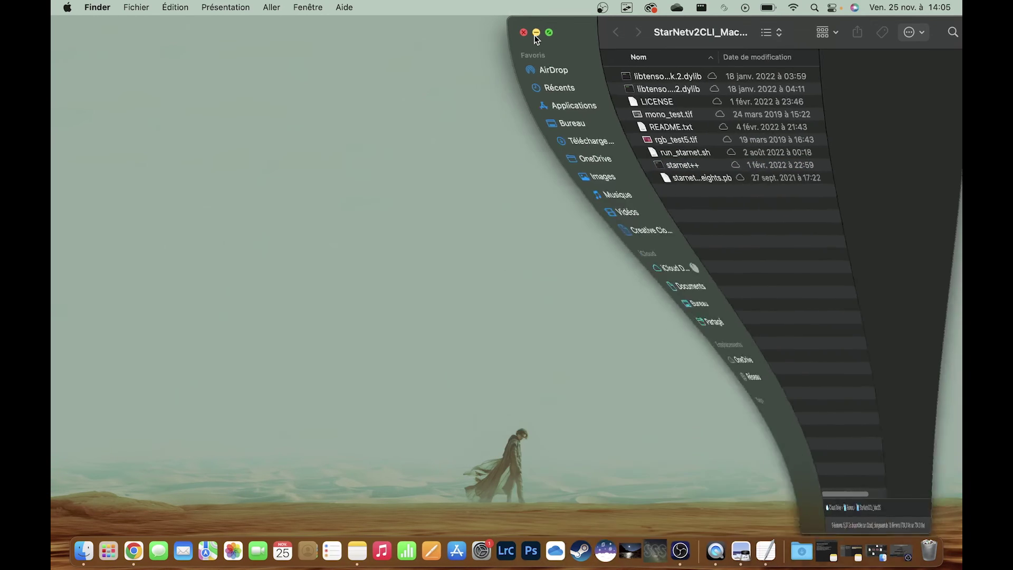
click(814, 177)
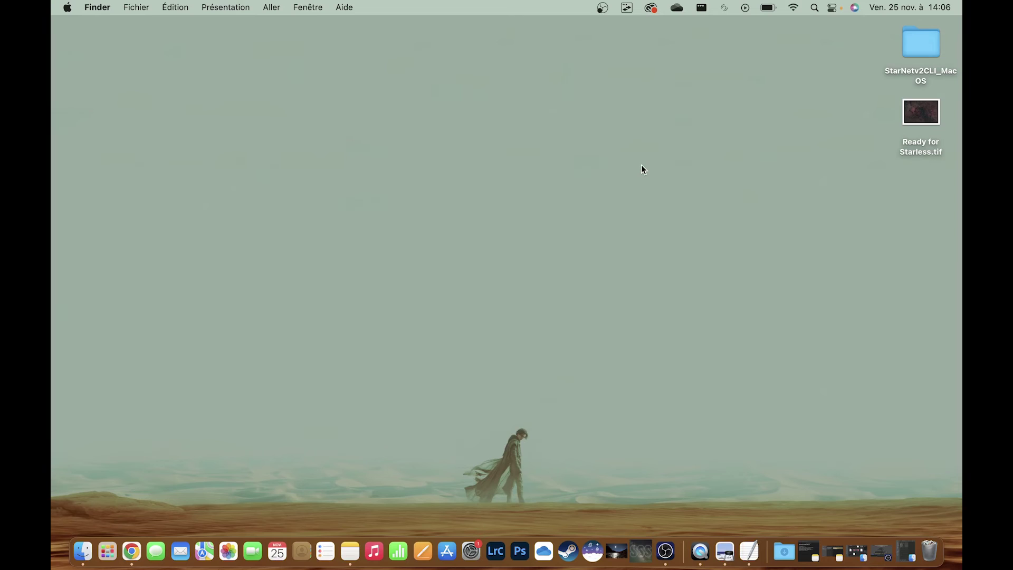
Open Terminal and use cd to change to the StarNetv2CLI_MacOS folder on the desktop
key(super+space)
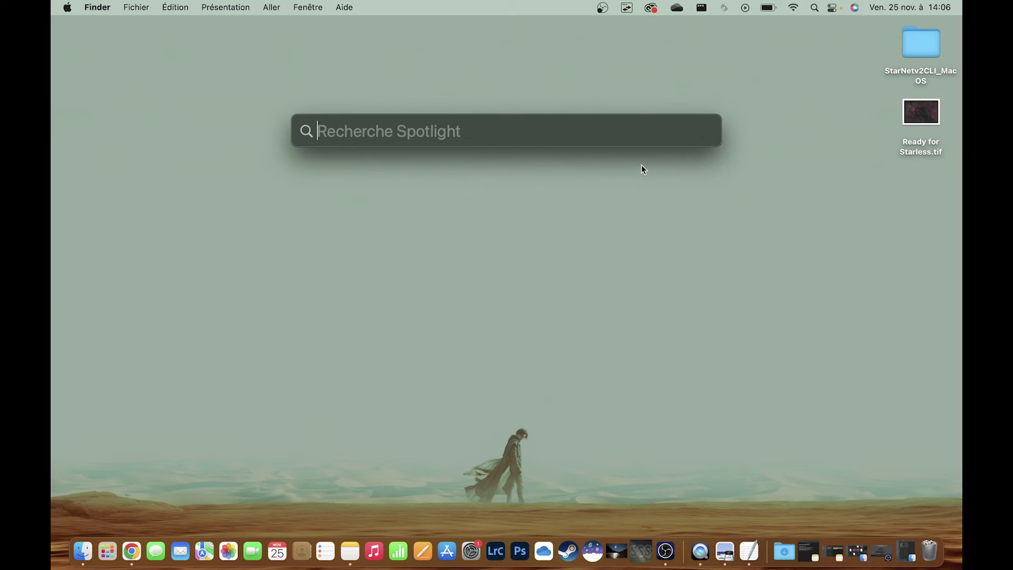
text(terminal)
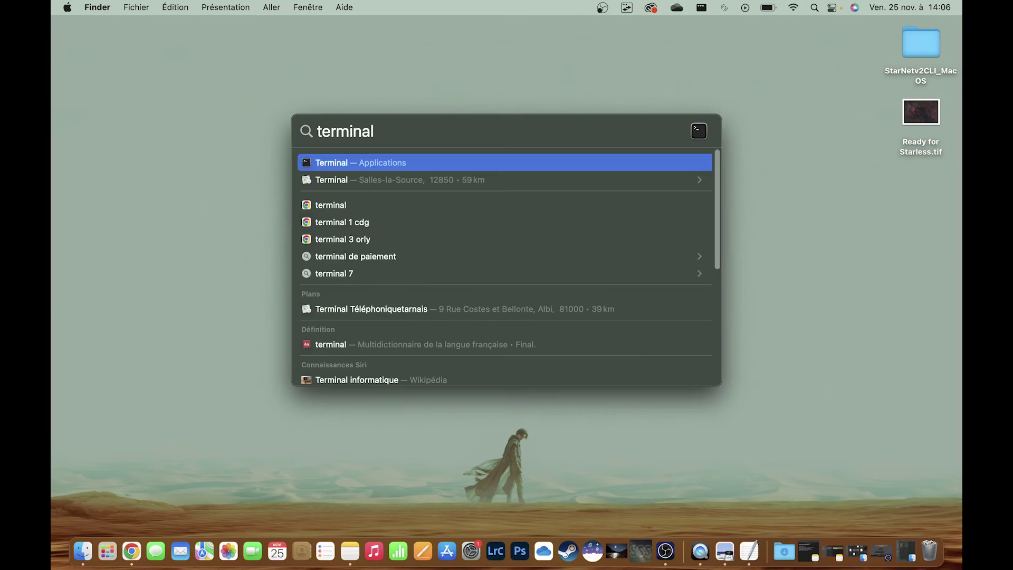
key(Return)
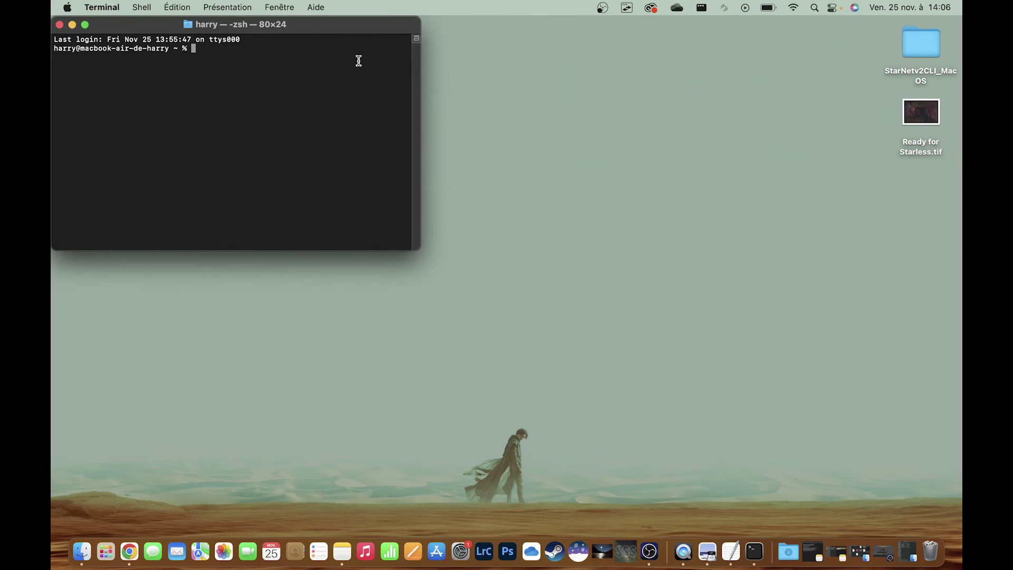
text(cd)
drag(923, 51, 287, 73)
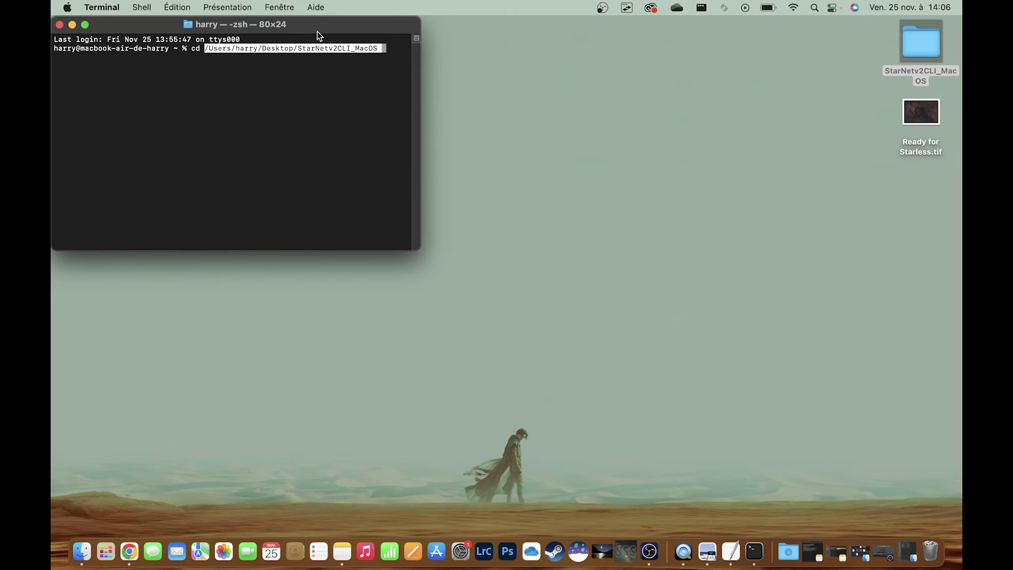
key(Return)
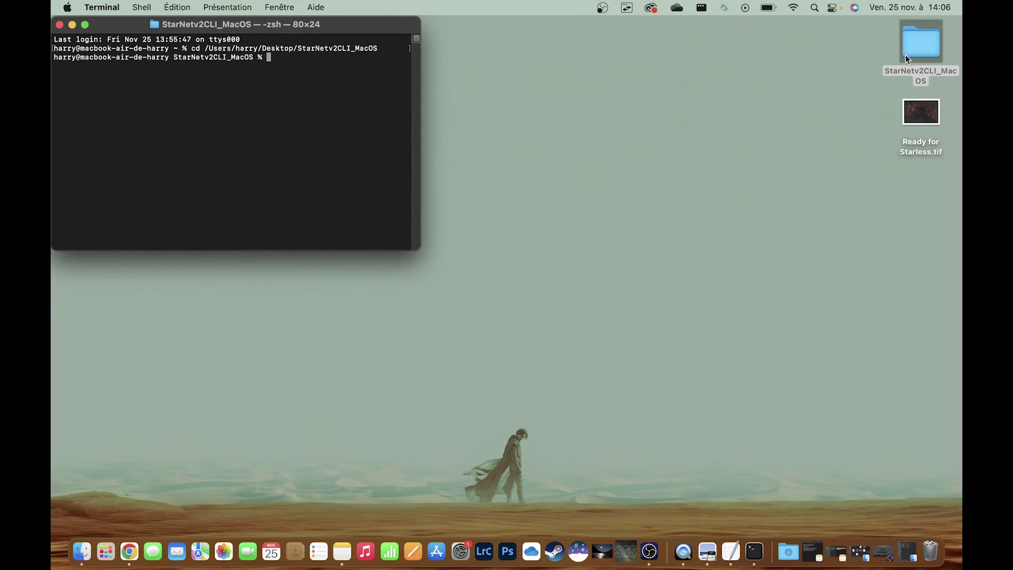
Enlarge the Terminal window and move "Ready for Starless.tif" from the desktop into the StarNetv2CLI_MacOS folder
double_click(236, 27)
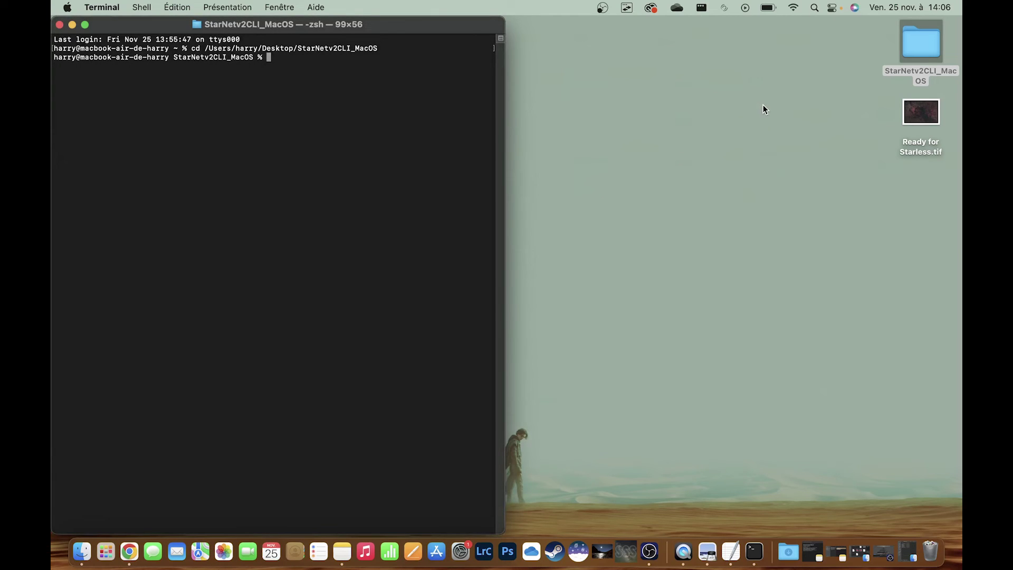
click(932, 129)
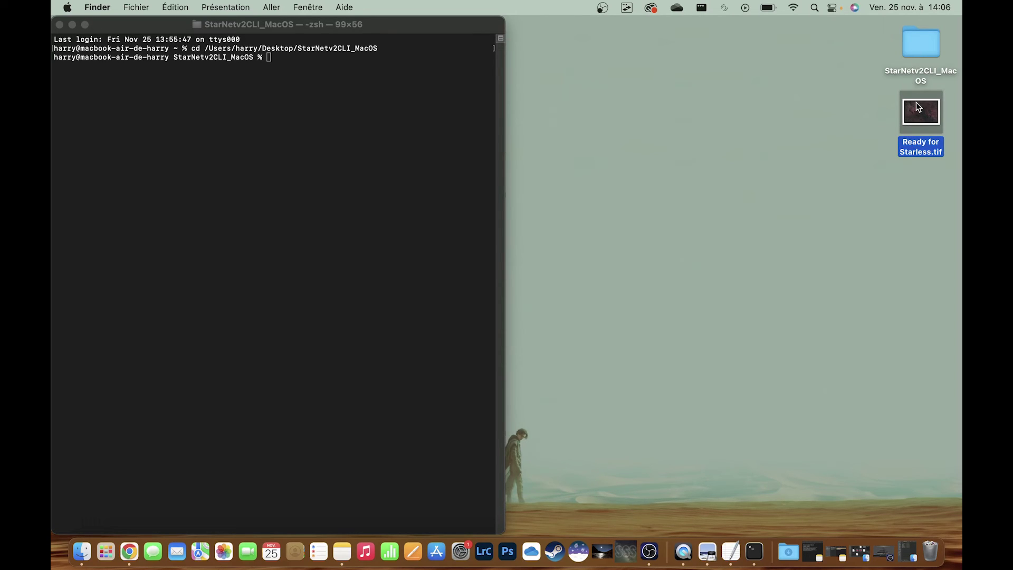
drag(913, 115, 916, 53)
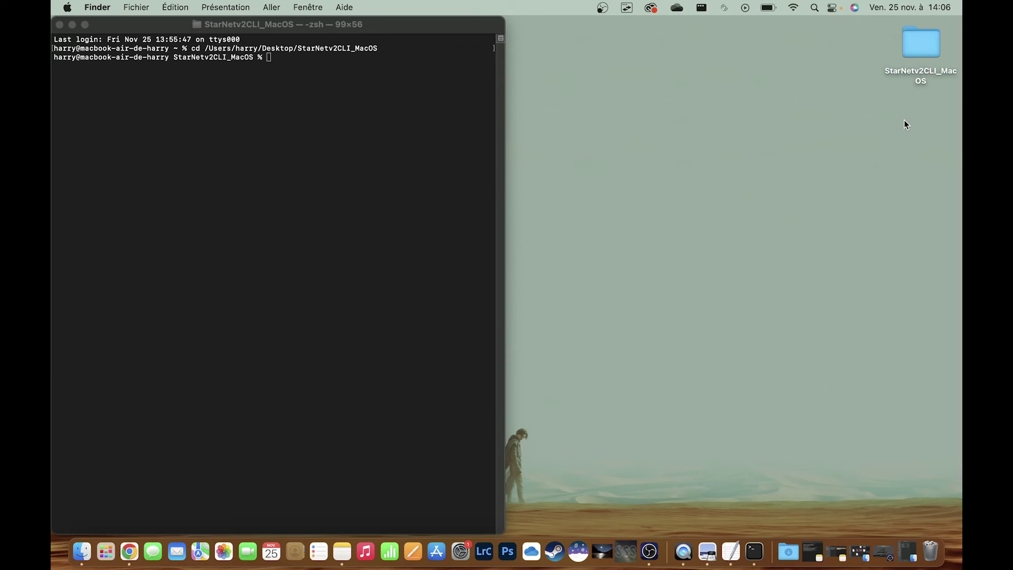
Open the StarNetv2CLI_MacOS folder and run the chmod +x commands from Notes in Terminal for run_starnet.sh, starnet++, both libtensorflow .dylib files and starnet2_weights.pb
double_click(910, 49)
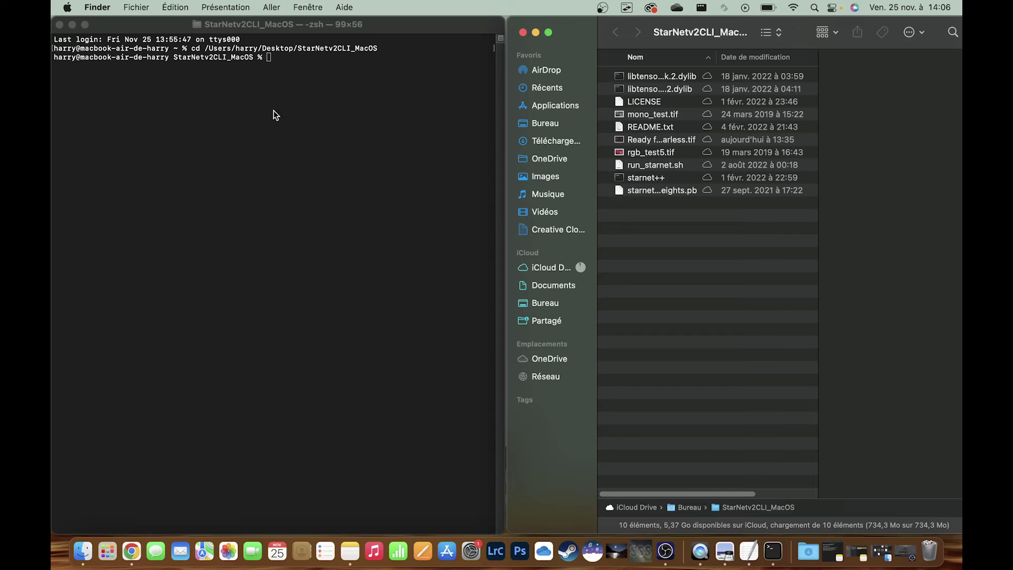
click(297, 30)
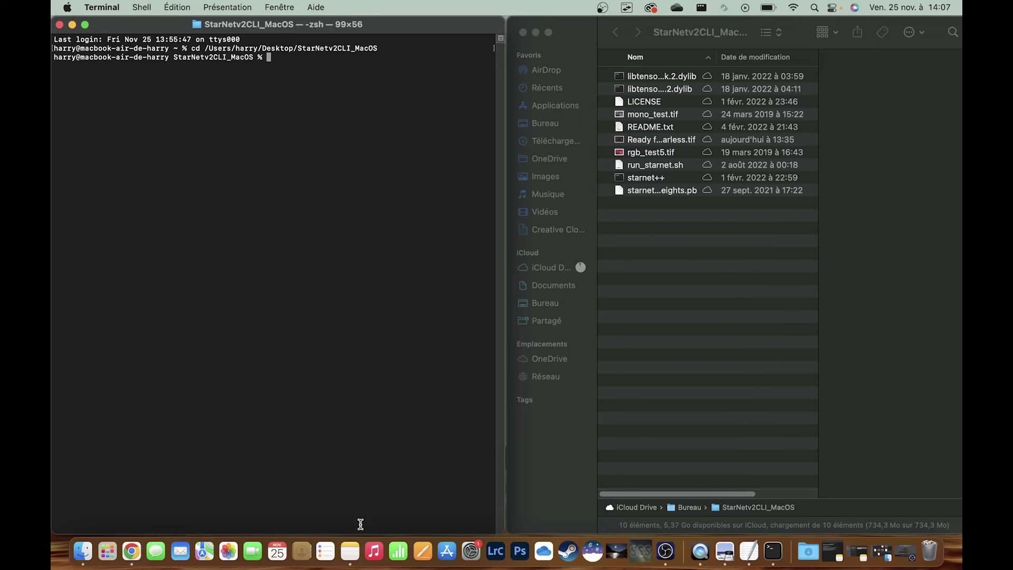
click(350, 551)
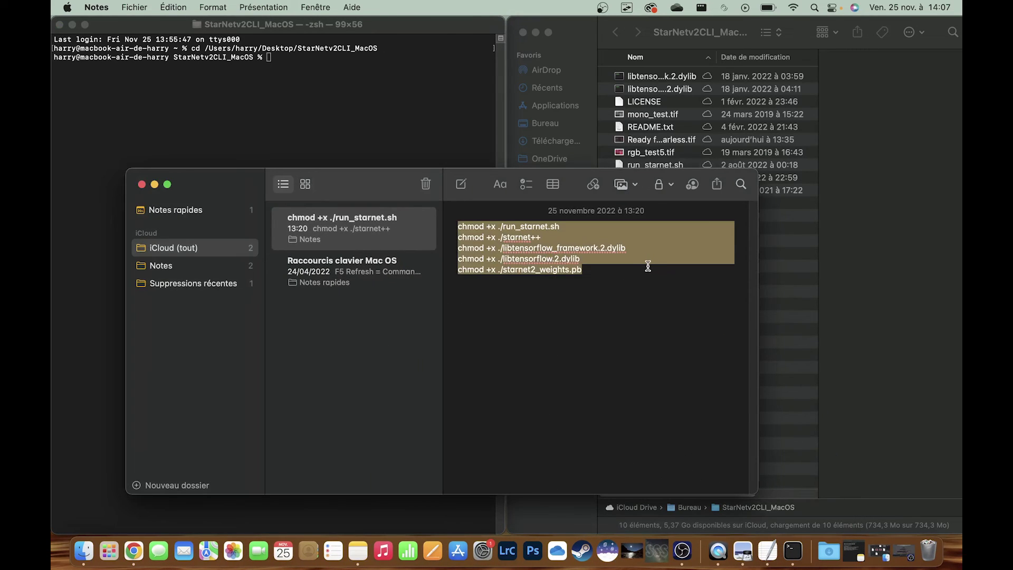
click(154, 185)
click(315, 78)
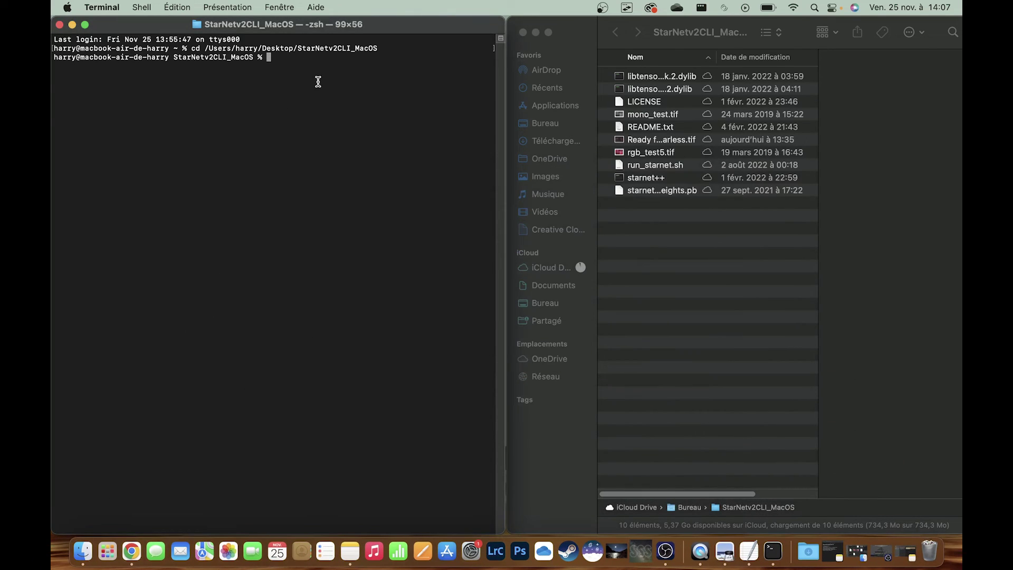
text(chmod +x ./run_starnet.sh chmod +x ./starnet++ chmod +x ./libtensorflow_framework.2.dylib chmod +x ./libtensorflow.2.dylib chmod +x ./starnet2_weights.pb)
key(Return)
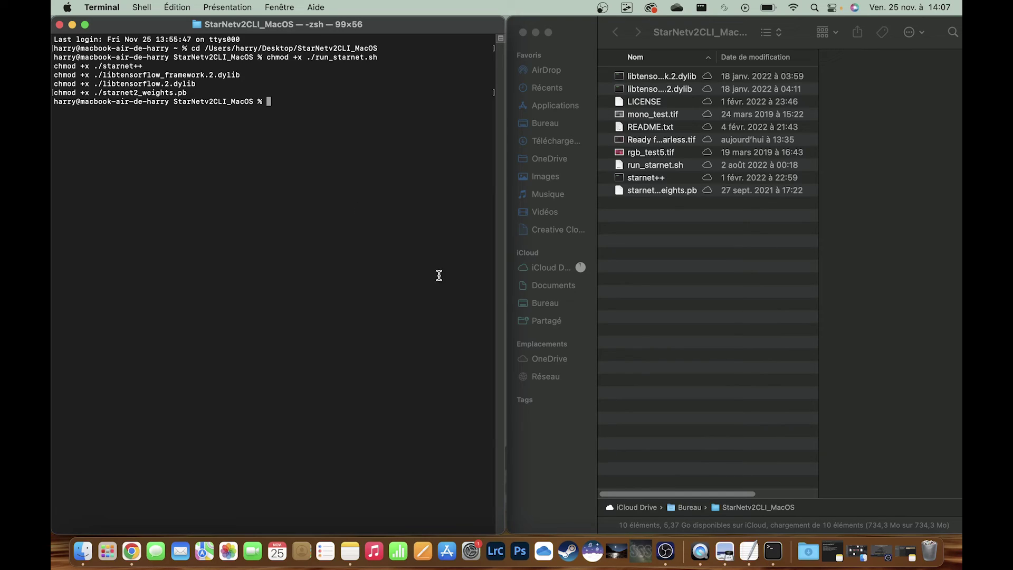
Review which downloaded applications are allowed in the general Security and Privacy settings of System Preferences, and close them
click(471, 551)
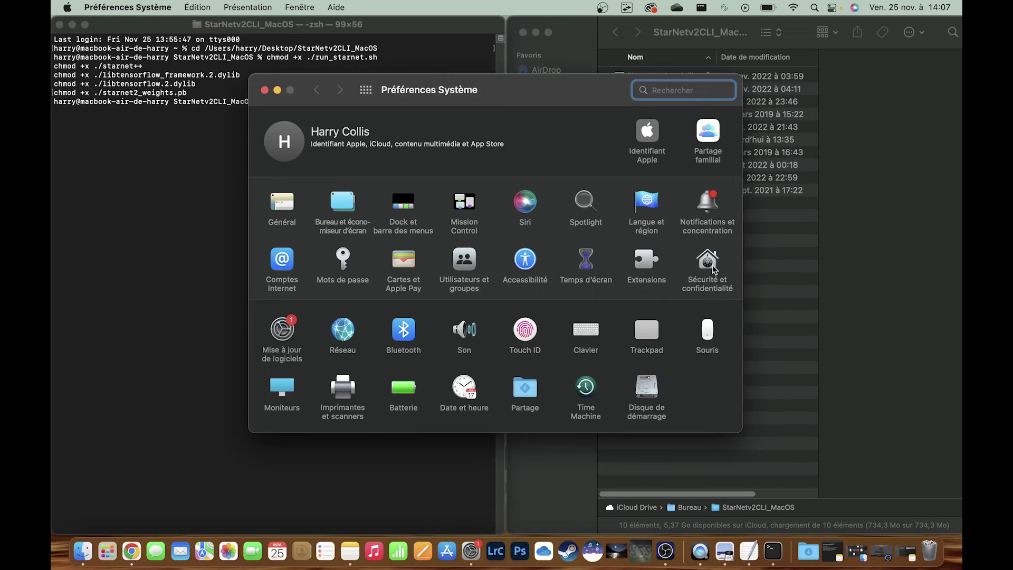
click(713, 264)
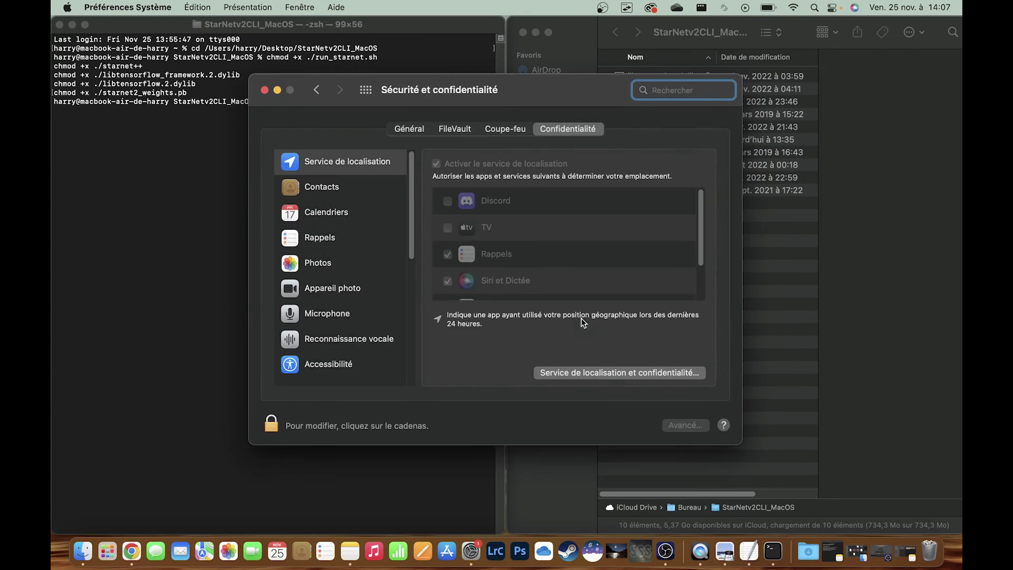
click(401, 129)
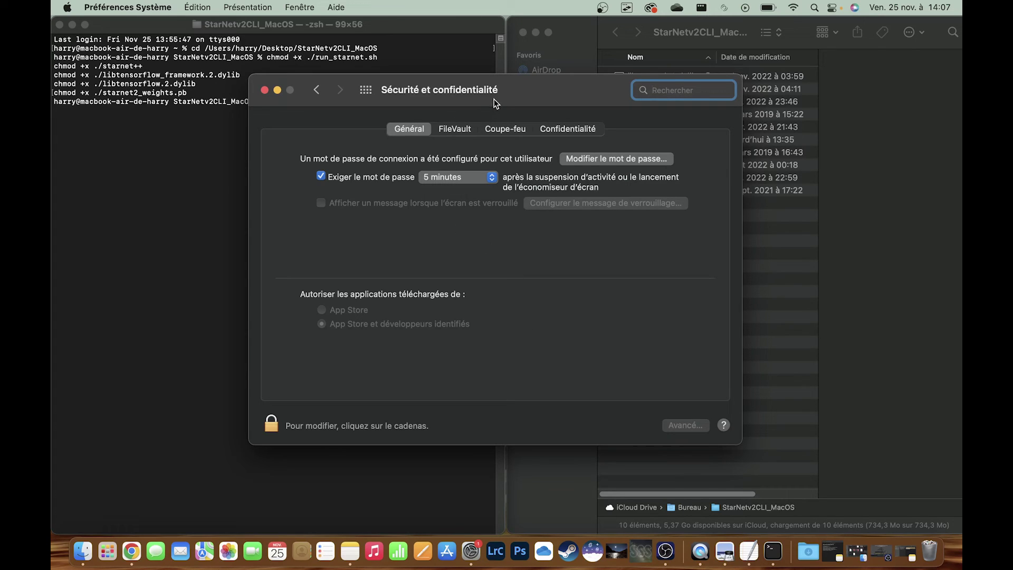
drag(531, 91, 535, 97)
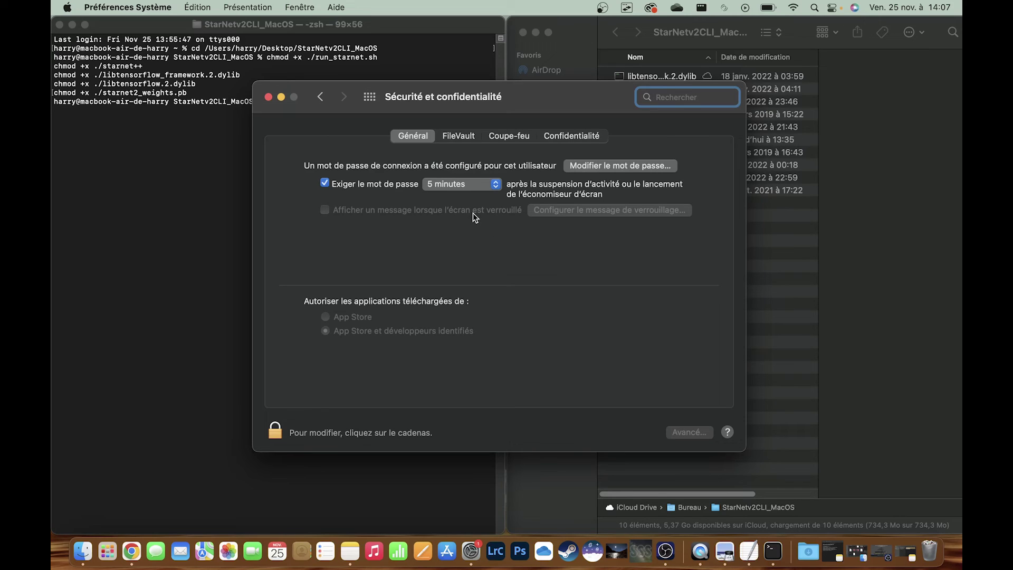
click(269, 98)
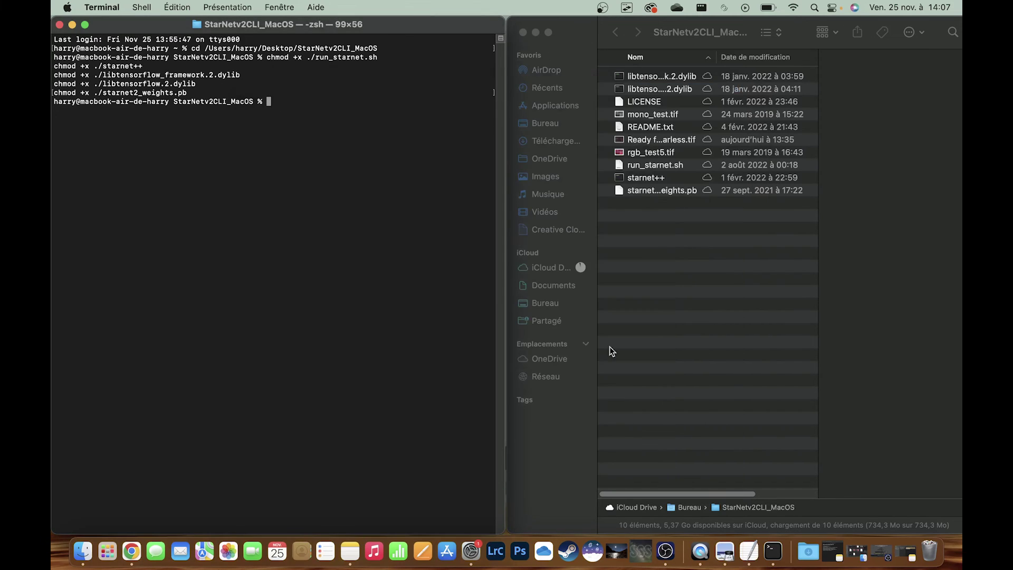
Preview run_starnet.sh and the sample image rgb_test5.tif in the StarNetv2CLI_MacOS folder
click(686, 24)
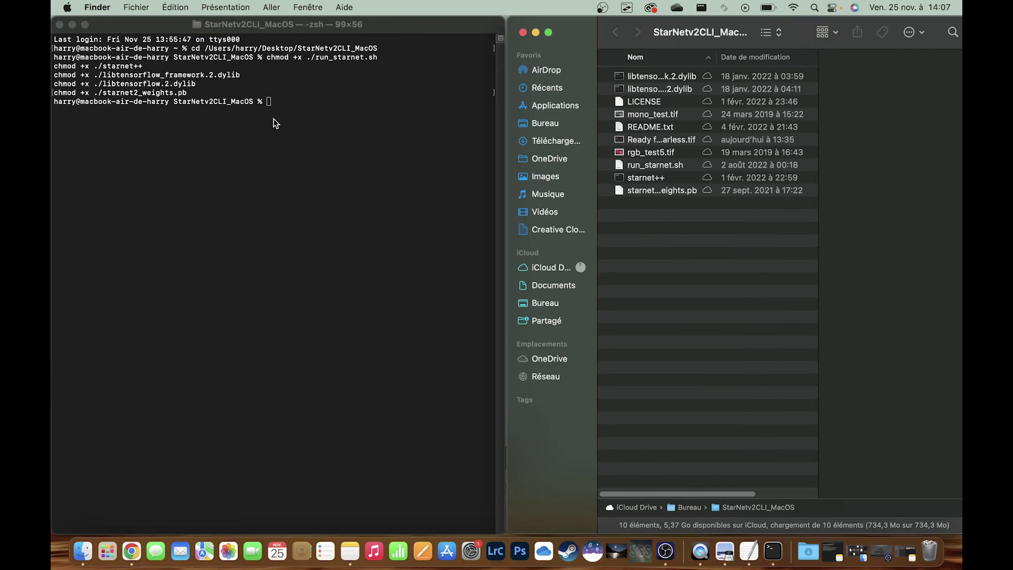
click(294, 44)
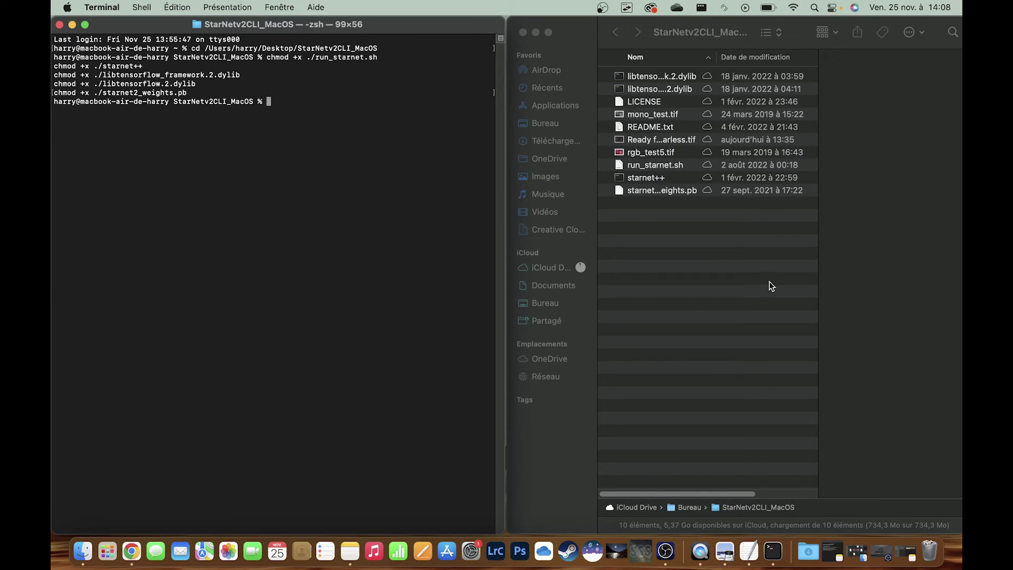
click(663, 238)
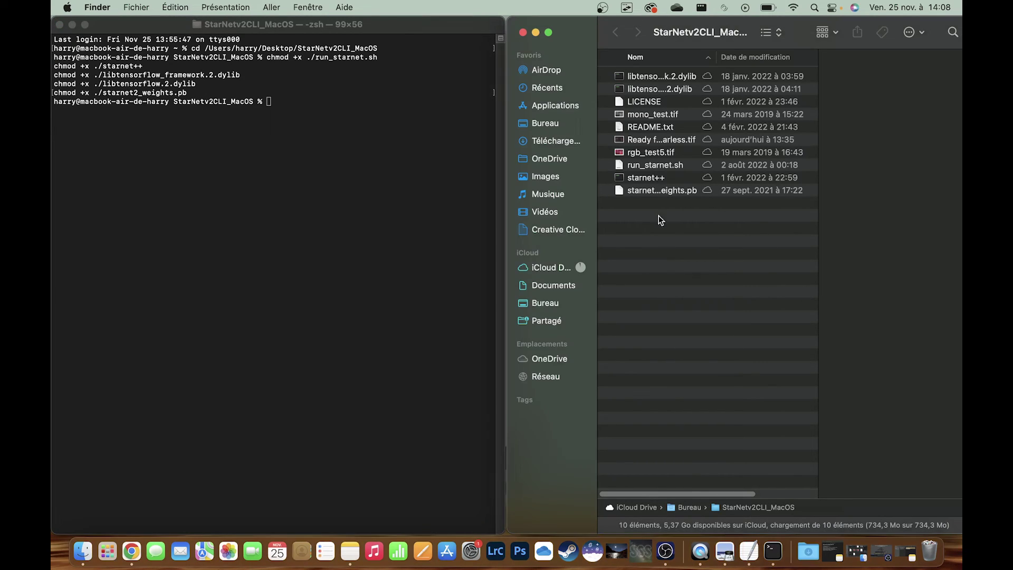
click(656, 166)
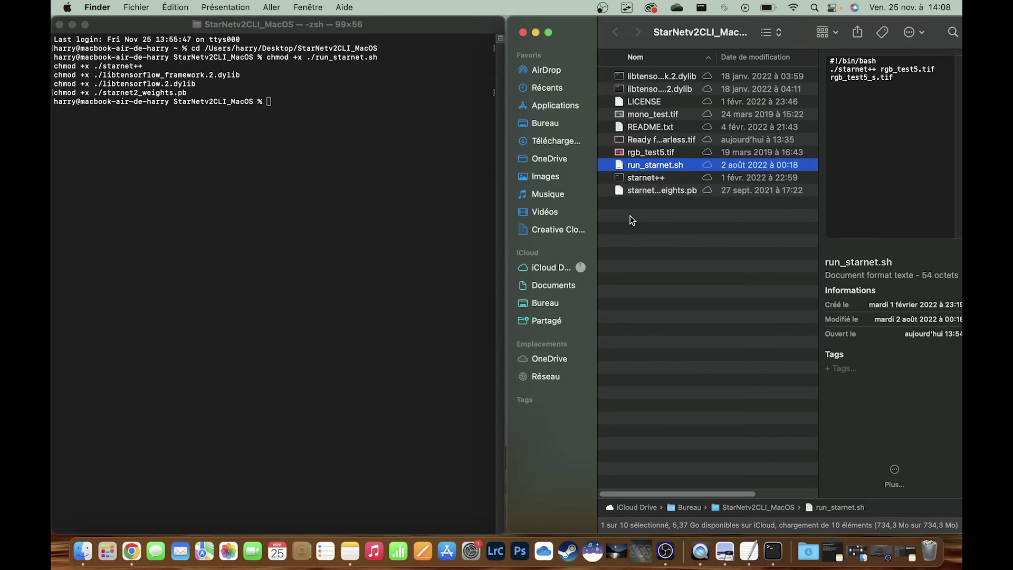
click(648, 152)
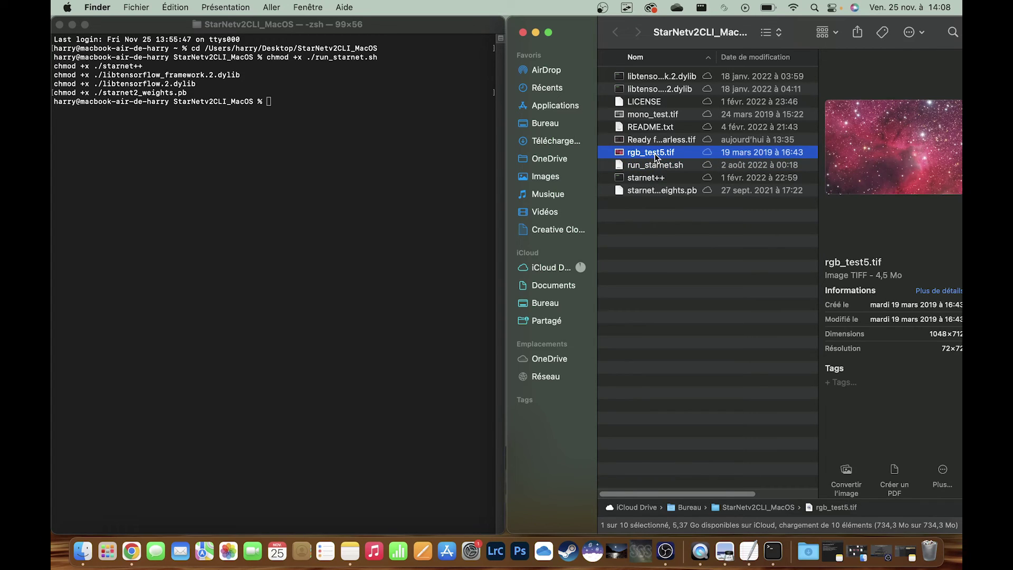
click(655, 166)
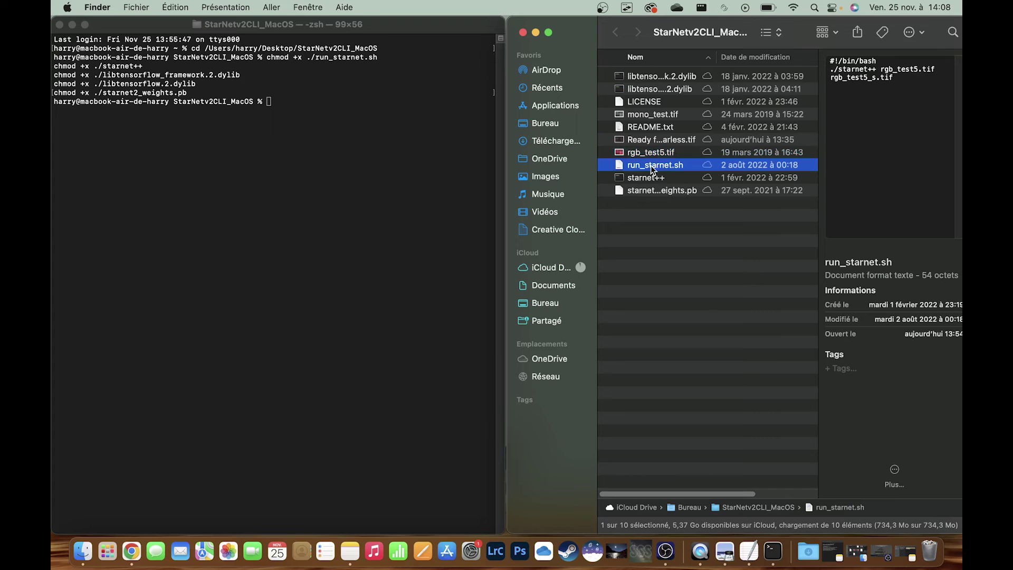
Open run_starnet.sh in TextEdit and replace the input file name rgb_test5.tif with Ready_for_Starless.tif
double_click(653, 168)
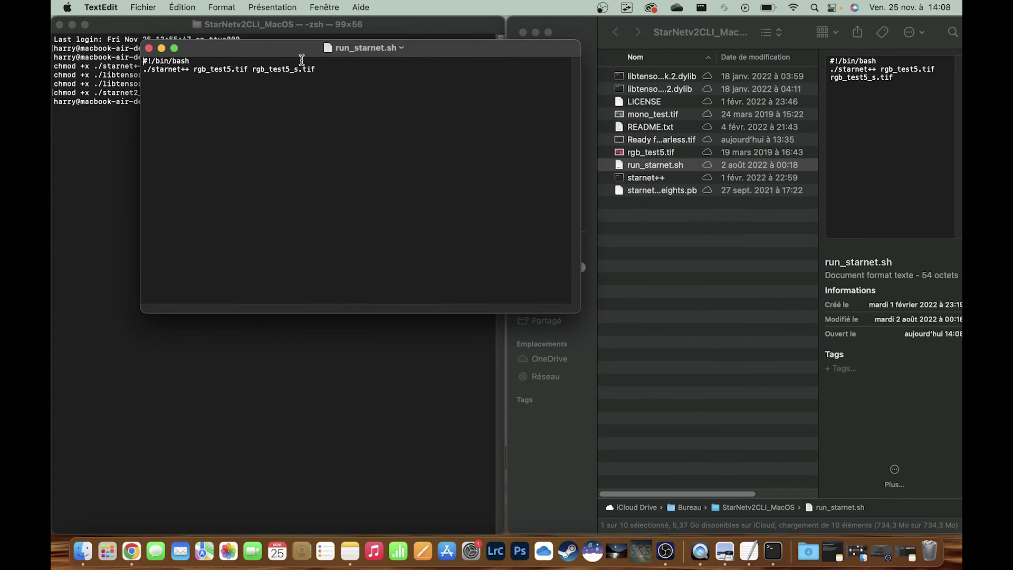
drag(295, 49, 503, 197)
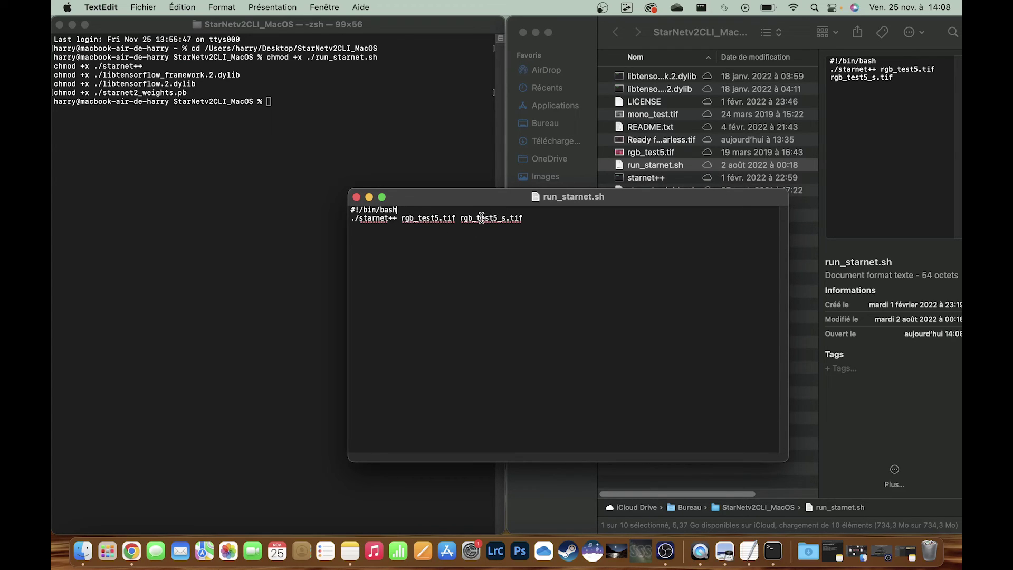
drag(506, 201, 439, 218)
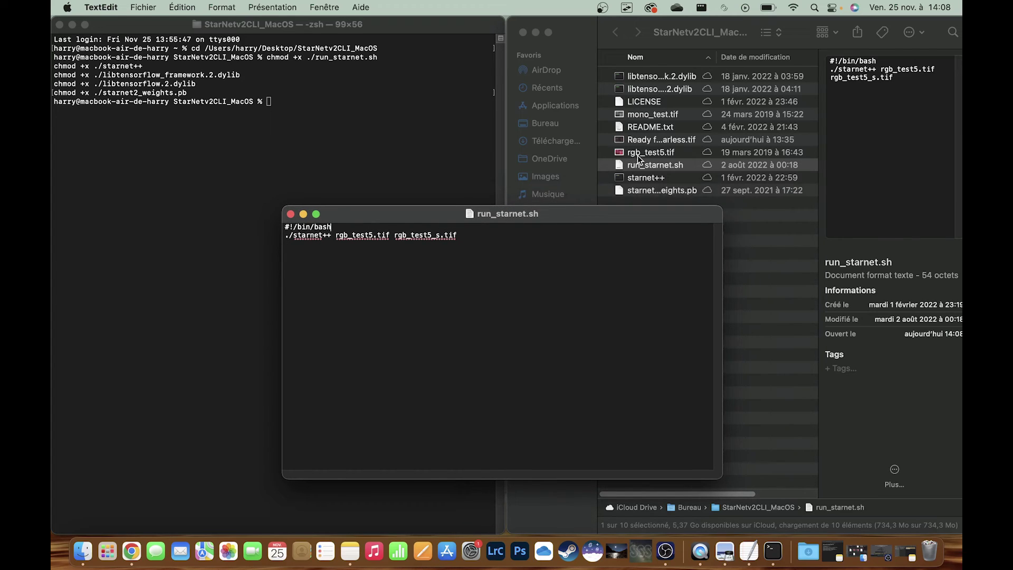
drag(411, 221, 404, 225)
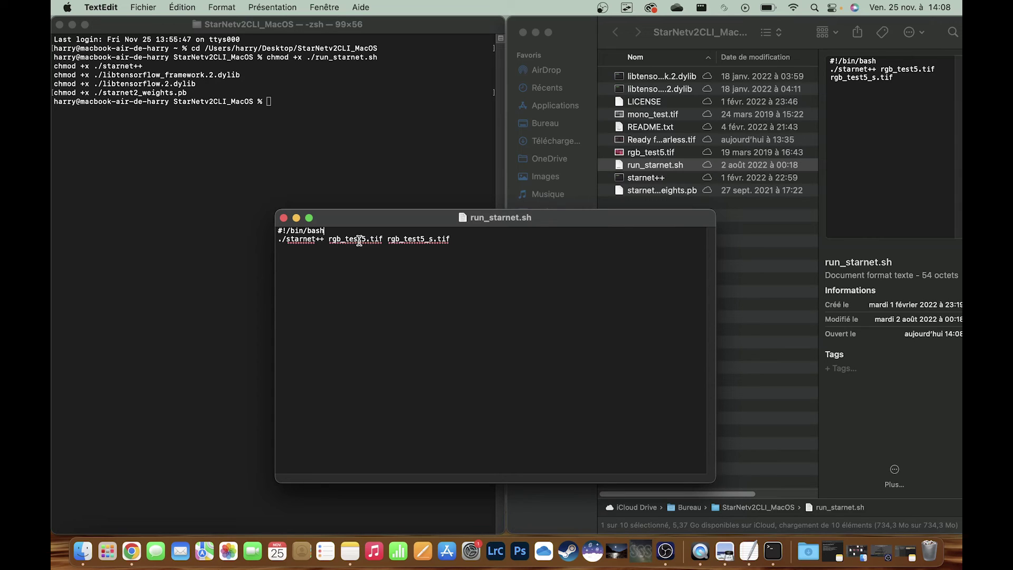
drag(329, 241, 384, 242)
text(Rea)
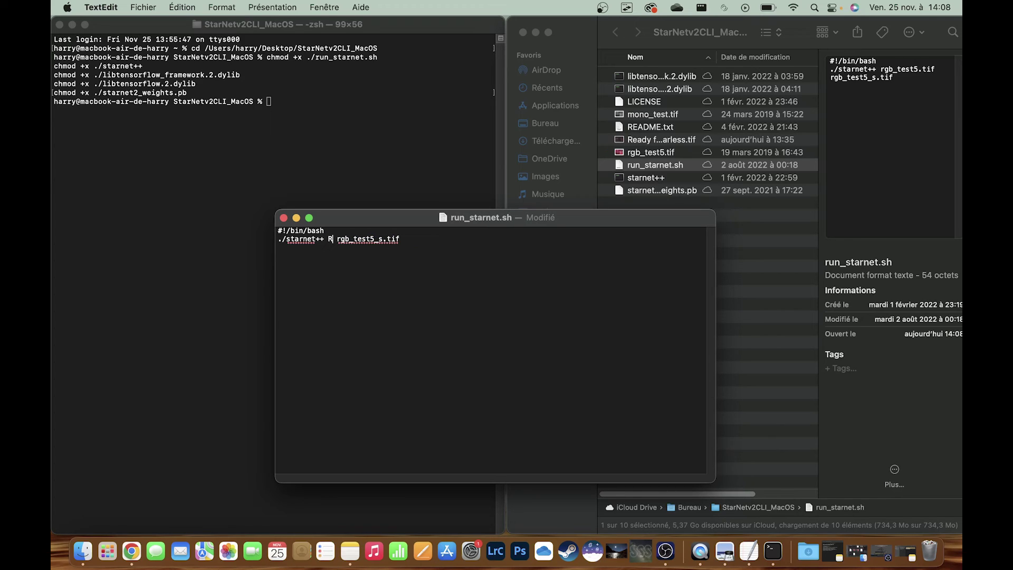
text(dy_for_St)
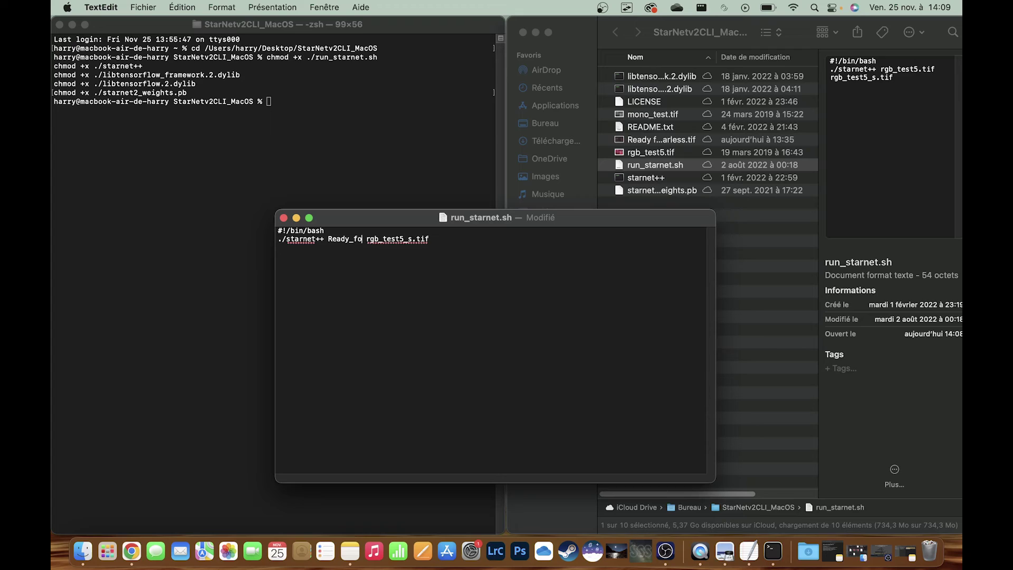
text(arless)
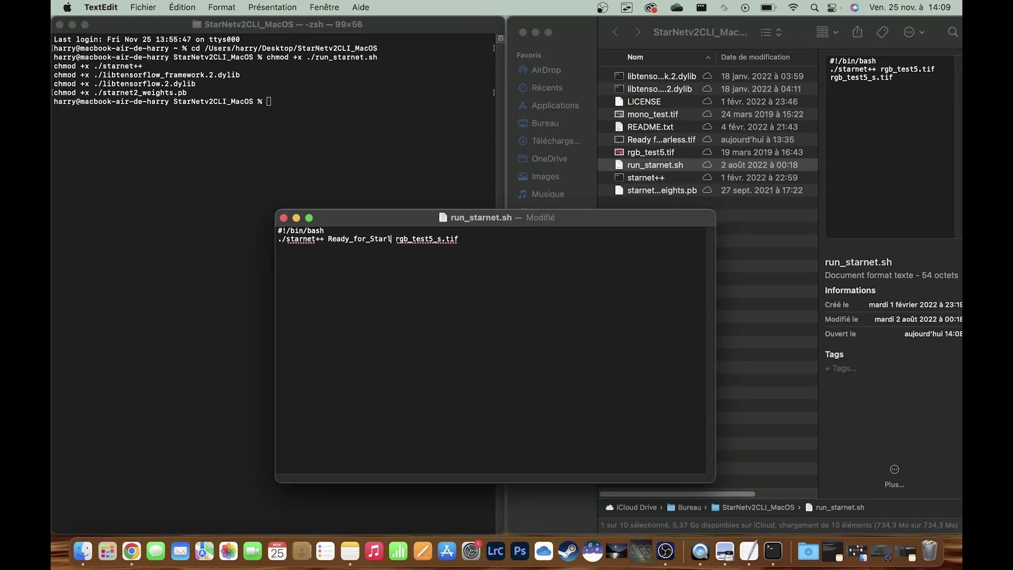
text(.tif)
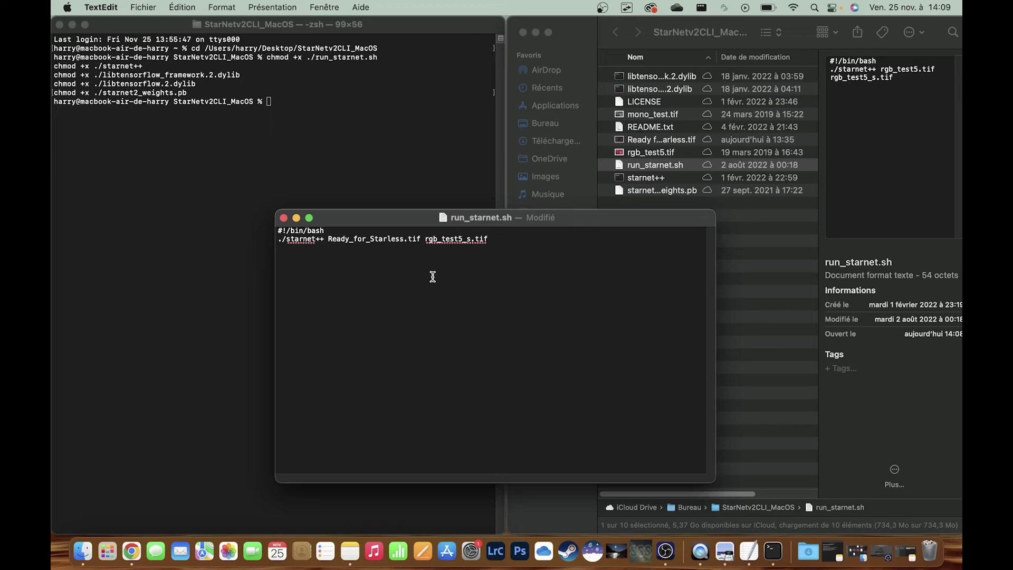
Replace the output file name rgb_test5_s.tif with Starless.tif, then save and close run_starnet.sh
drag(426, 239, 490, 239)
text(rStarless.tif)
click(430, 239)
key(BackSpace)
drag(420, 218, 425, 154)
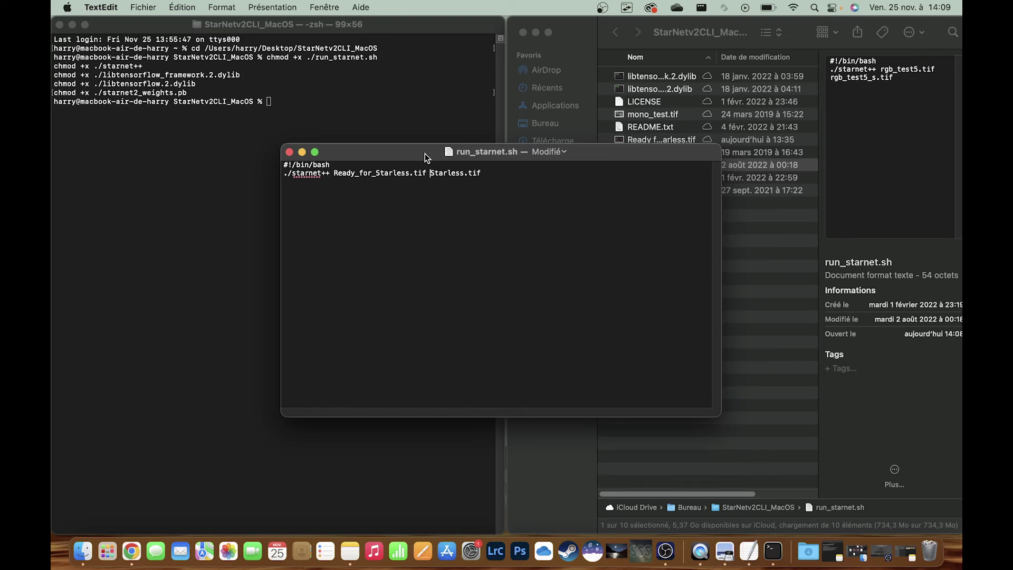
key(super+s)
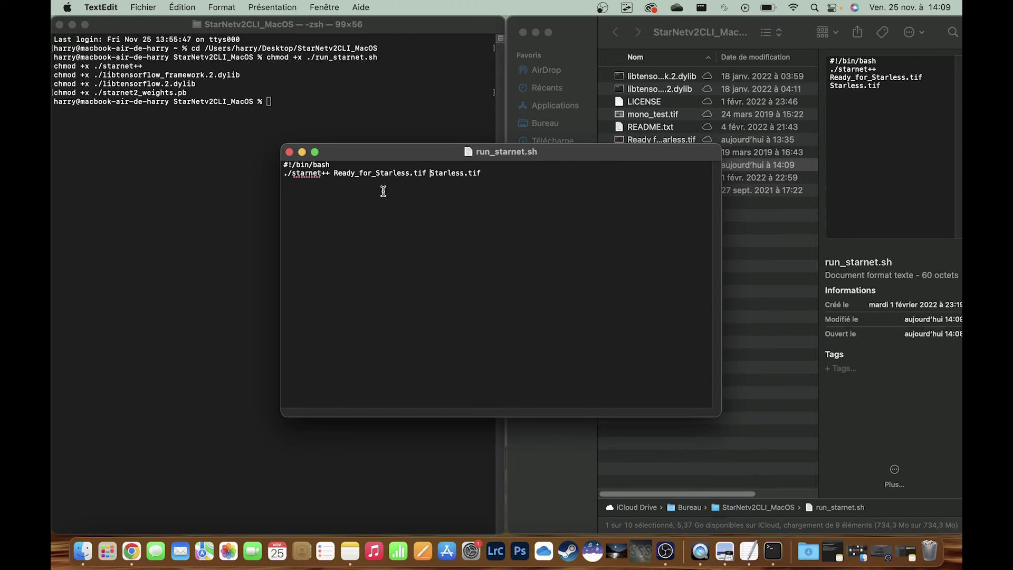
click(289, 153)
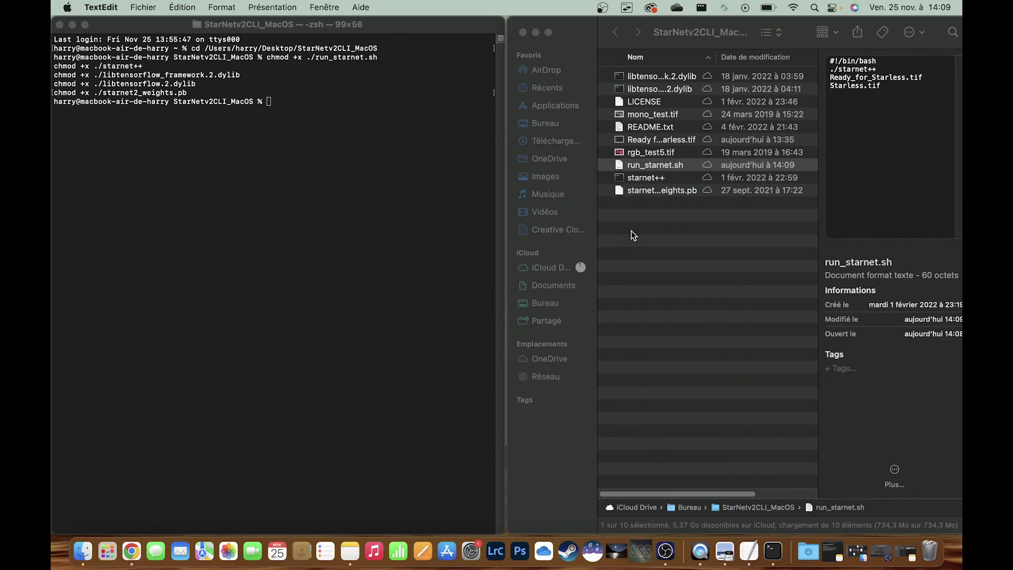
Rename "Ready for Starless.tif" in the StarNetv2CLI_MacOS folder as Ready_for_Starless.tif, with underscores instead of spaces
click(660, 141)
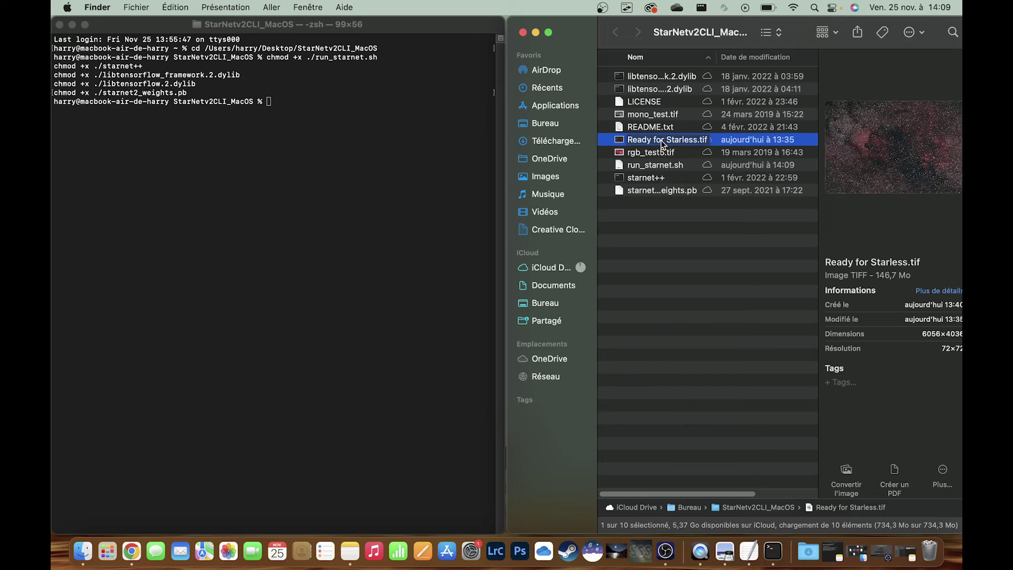
click(669, 144)
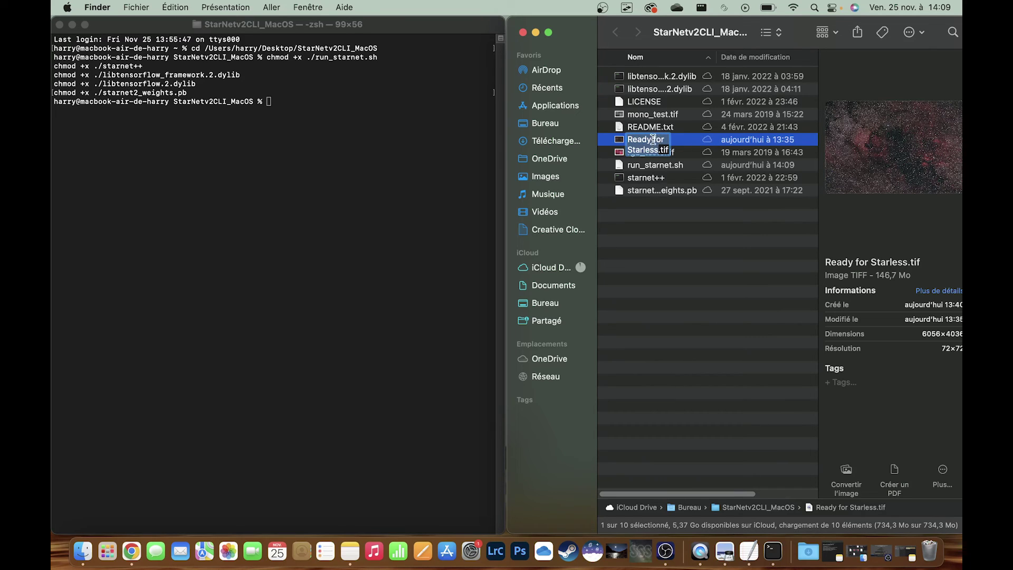
click(654, 138)
key(BackSpace)
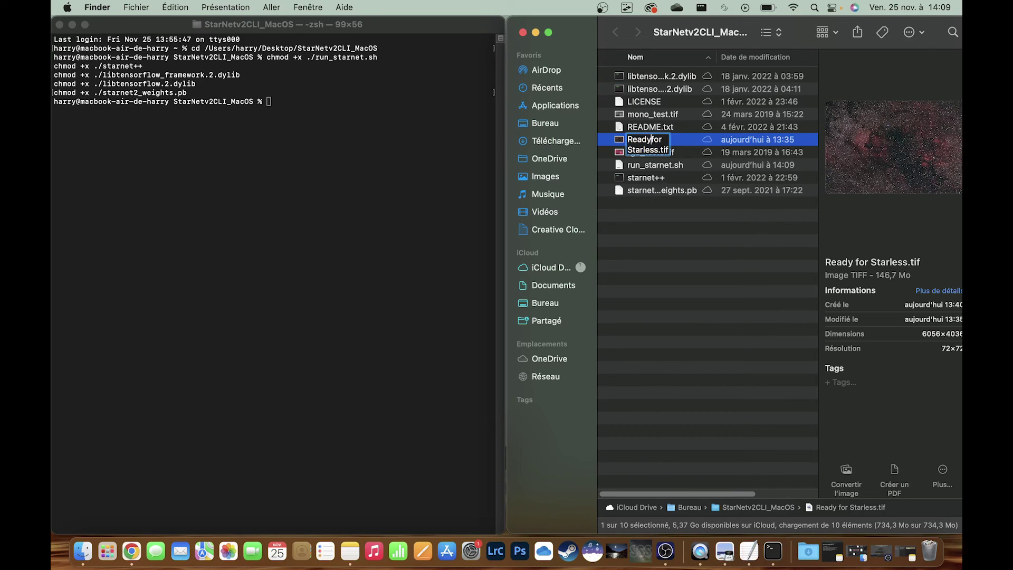
text(_)
click(627, 150)
key(BackSpace)
text(_)
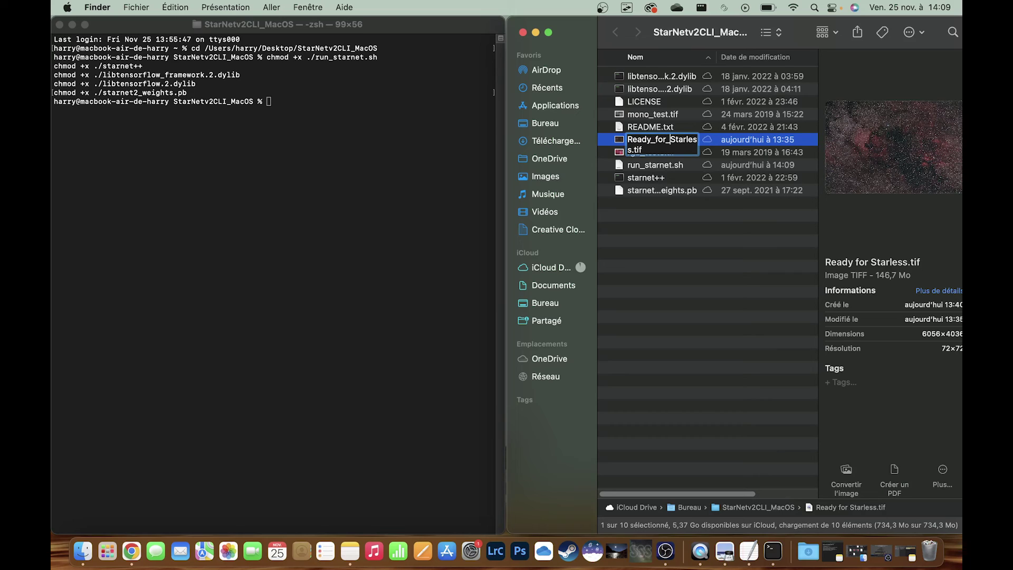
key(Return)
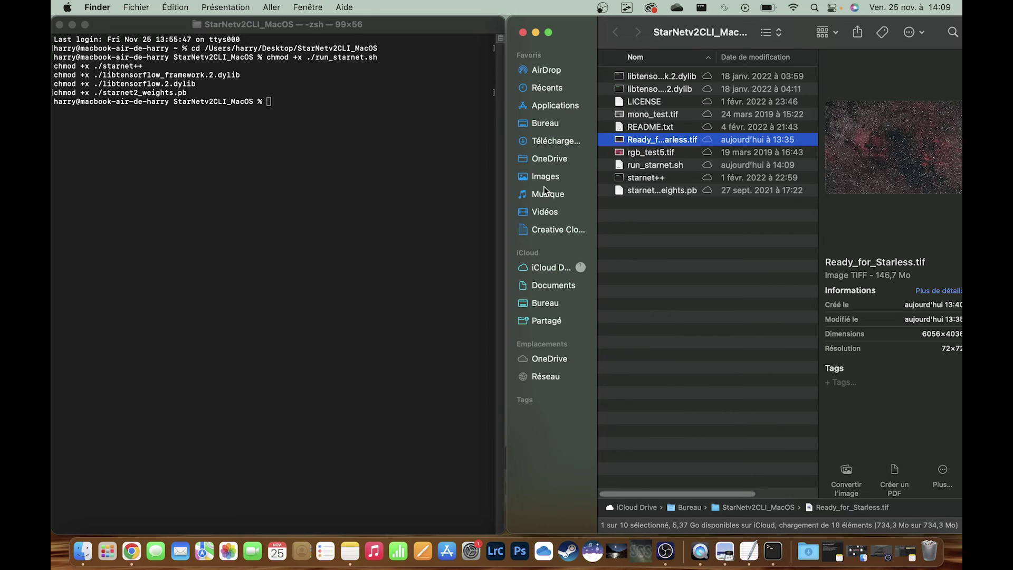
Insert the path of run_starnet.sh from the folder into Terminal and run the script
click(643, 168)
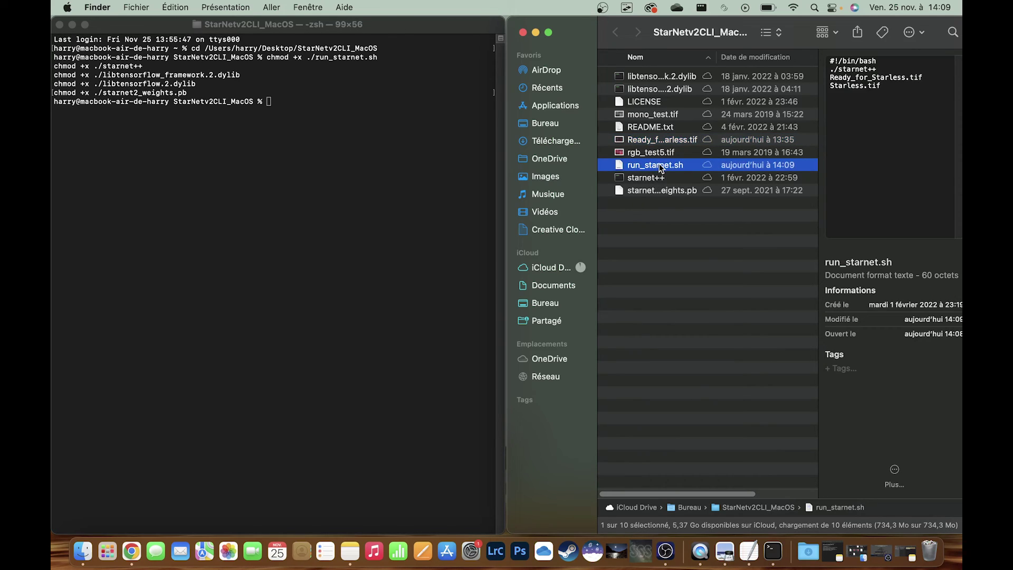
drag(660, 168, 267, 185)
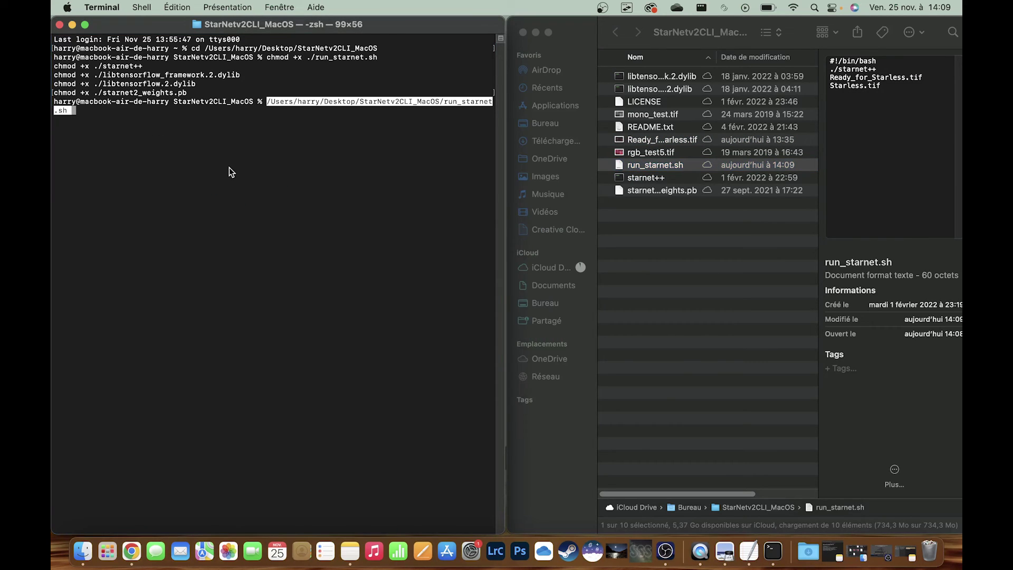
key(Return)
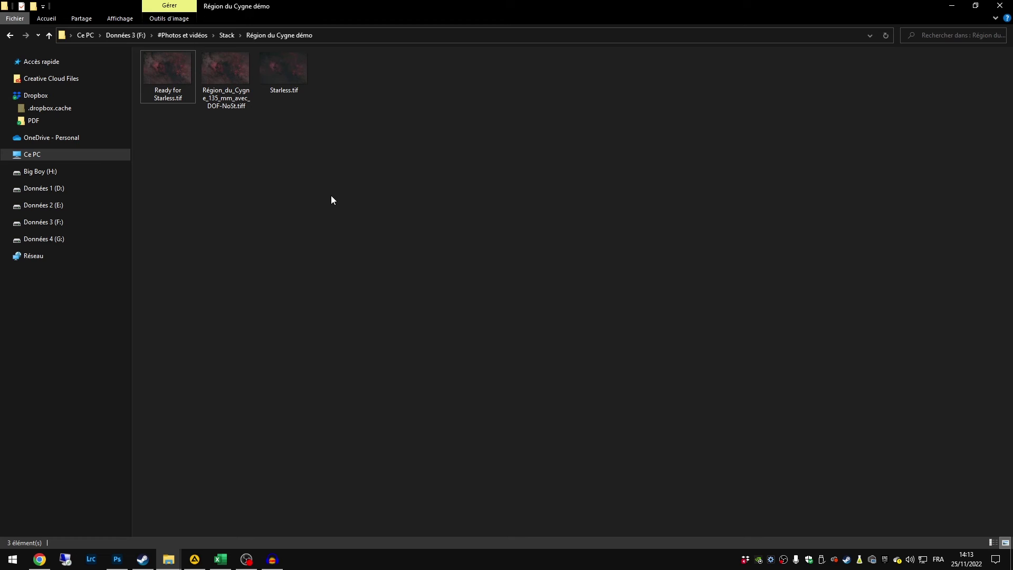
Place Starless.tif from the Région du Cygne démo folder as a layer above Courbes 4 in the Cygnus document in Photoshop
click(117, 559)
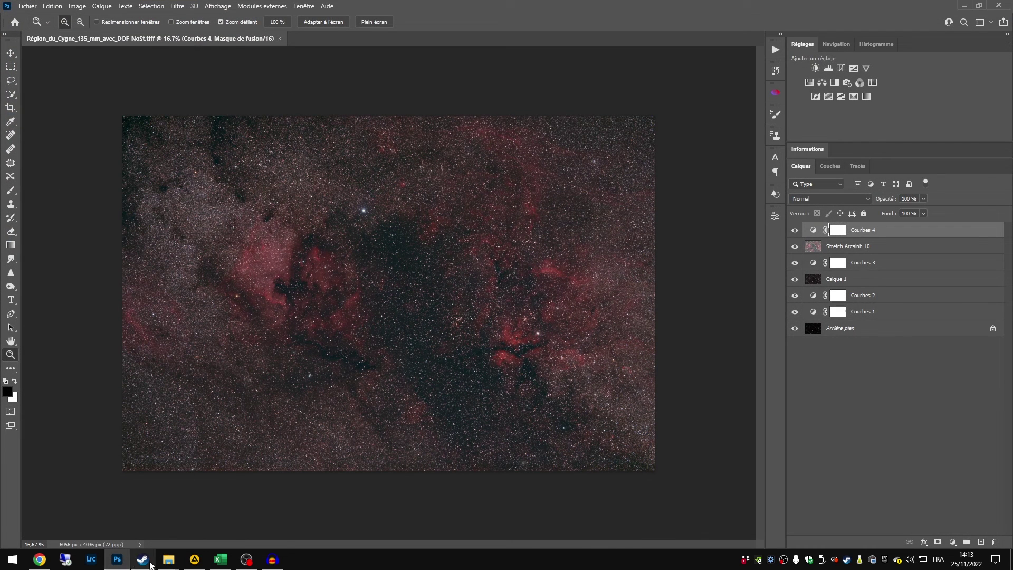
mouse_move(169, 559)
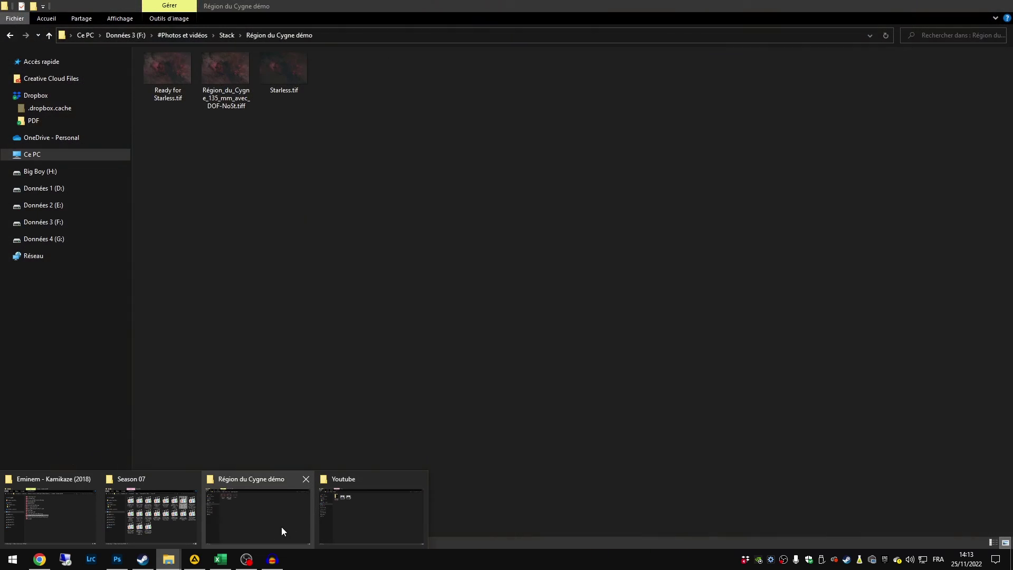
click(280, 526)
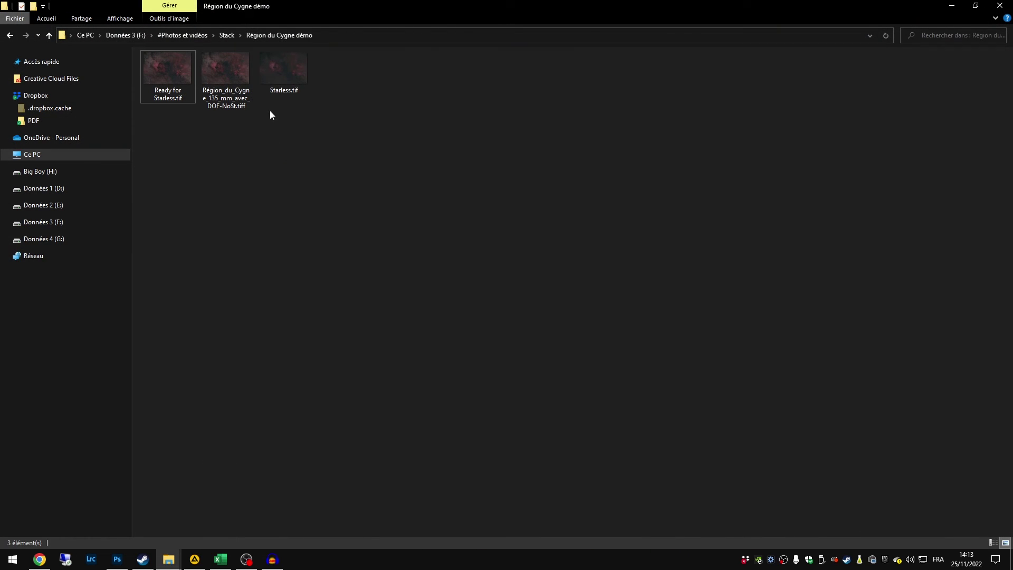
drag(284, 67, 417, 319)
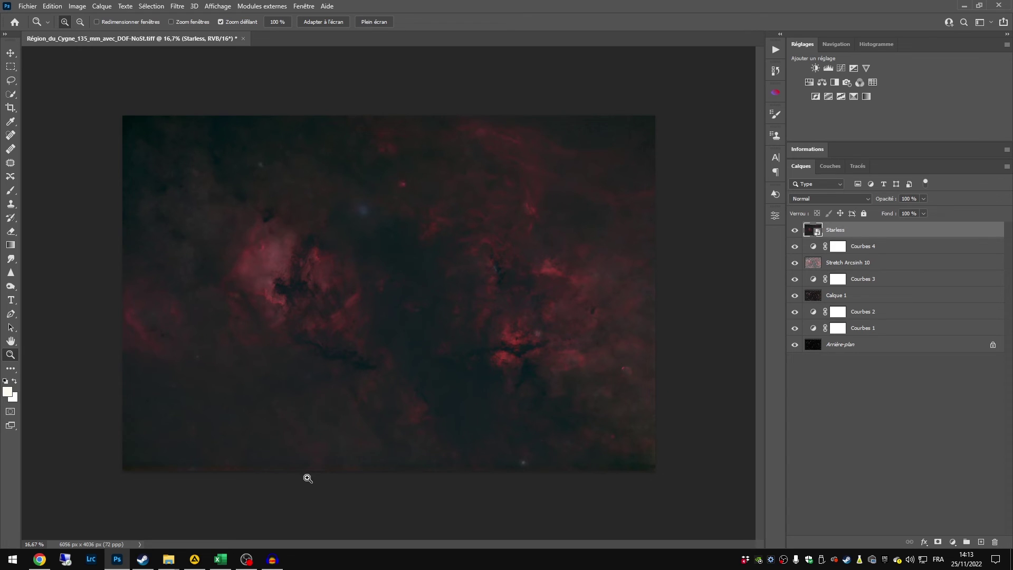
Examine the placed Starless image in full-screen mode, checking its lower edge and the nebula areas up close for artefacts
key(f)
scroll(447, 373, up, 3)
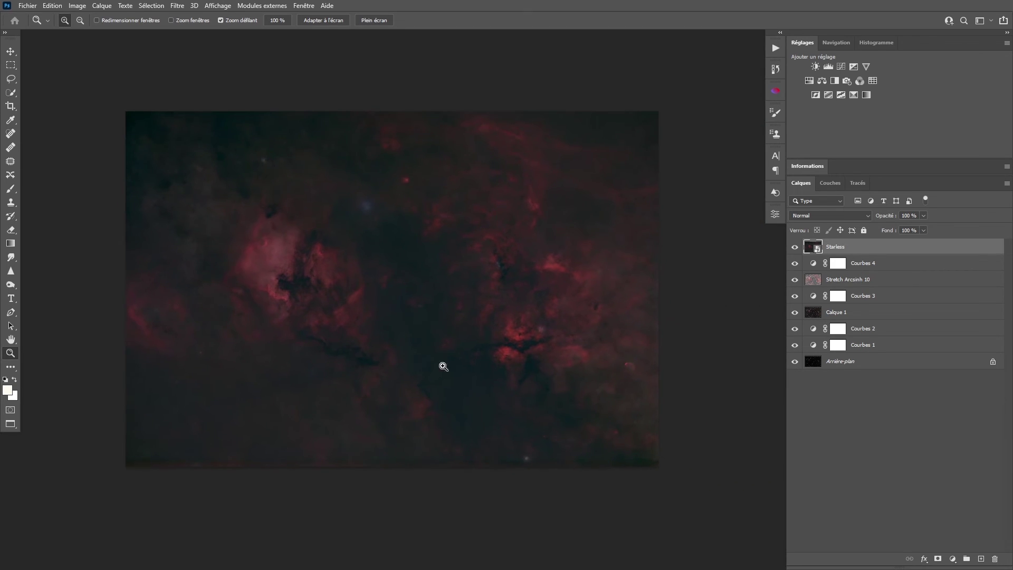
drag(552, 368, 543, 197)
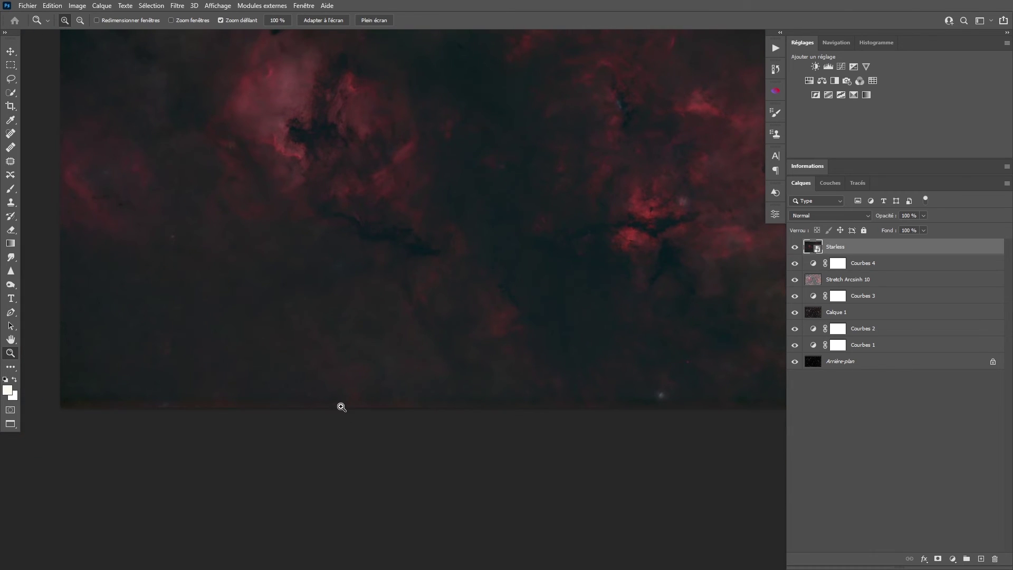
scroll(349, 407, up, 3)
drag(253, 293, 477, 349)
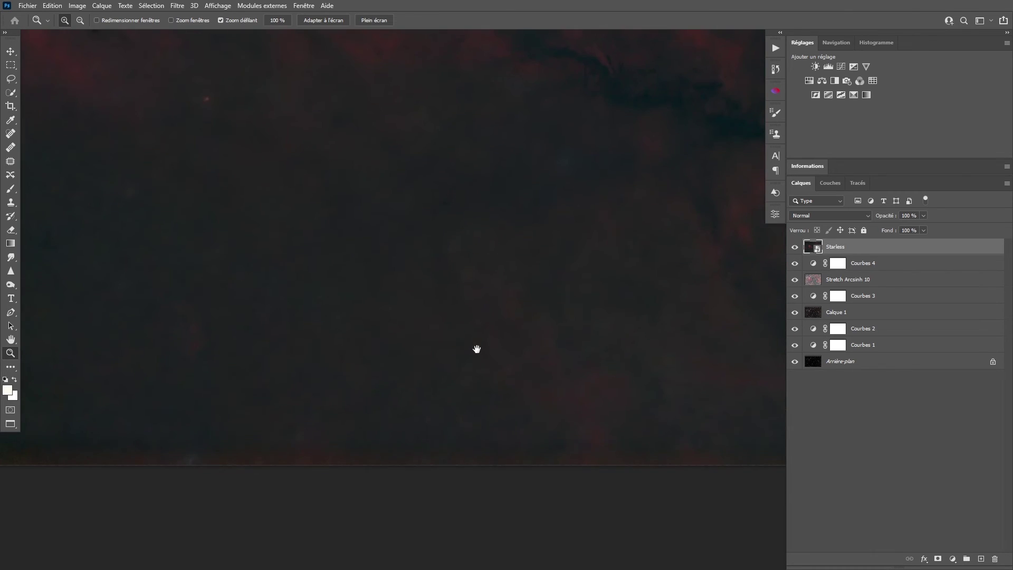
scroll(576, 383, down, 1)
scroll(570, 383, down, 5)
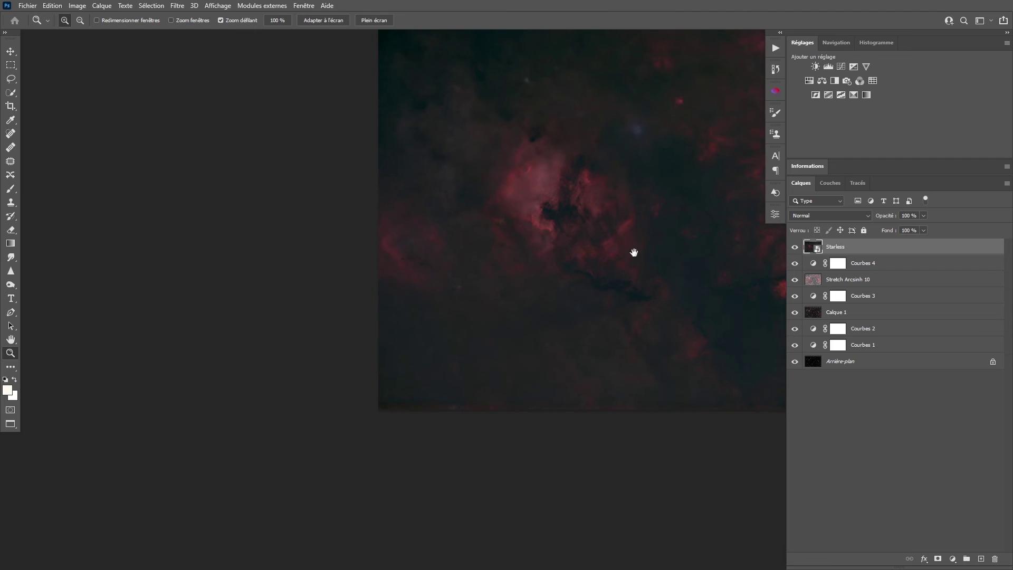
scroll(507, 364, up, 3)
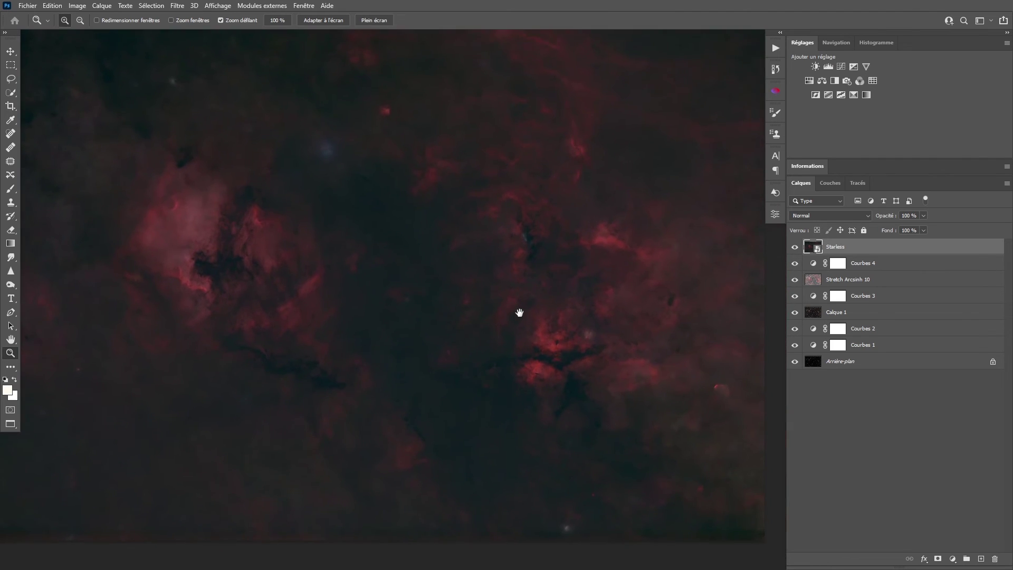
scroll(479, 347, down, 3)
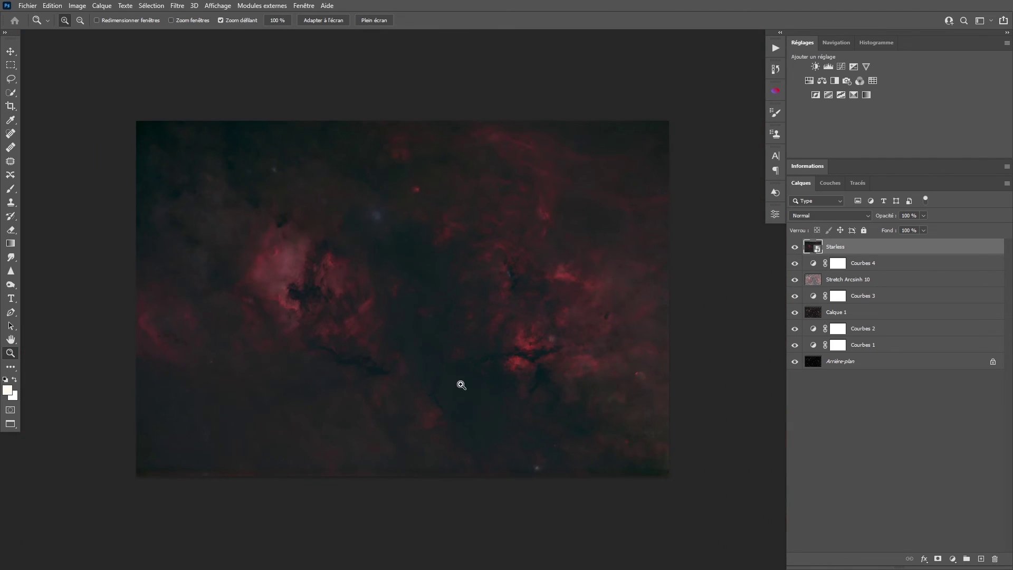
drag(502, 308, 439, 299)
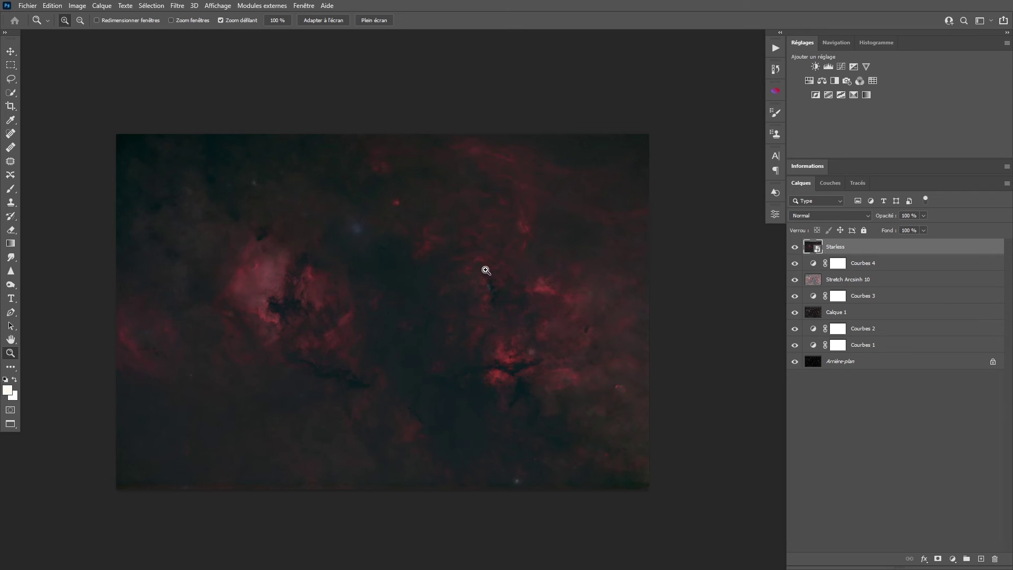
Compare a magnified area of the red nebula with the Starless layer hidden and shown, inspecting the star removal
mouse_move(362, 317)
mouse_down()
mouse_move(450, 316)
mouse_move(323, 401)
mouse_move(432, 317)
mouse_move(369, 315)
mouse_up()
click(369, 314)
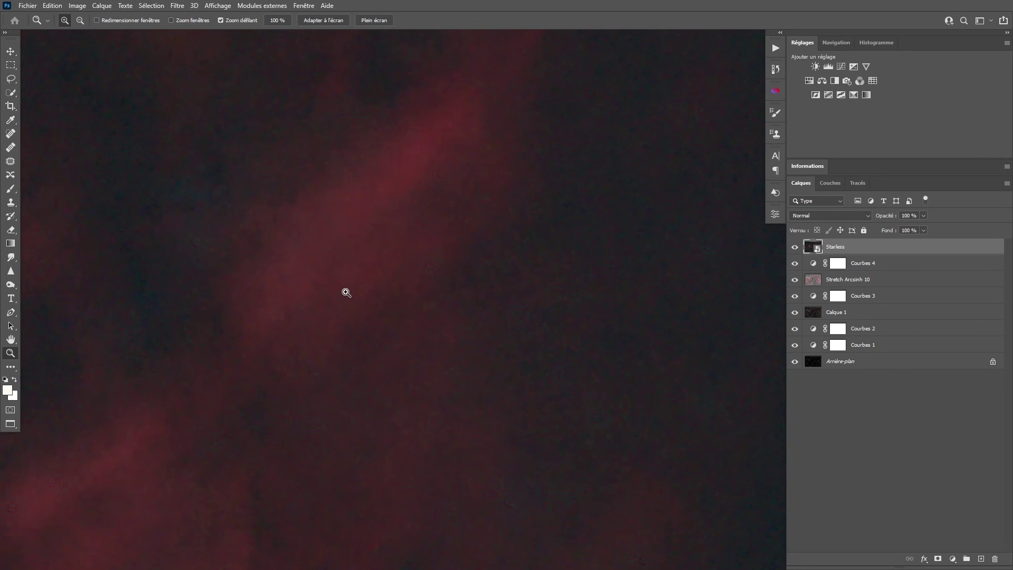
drag(411, 343, 489, 357)
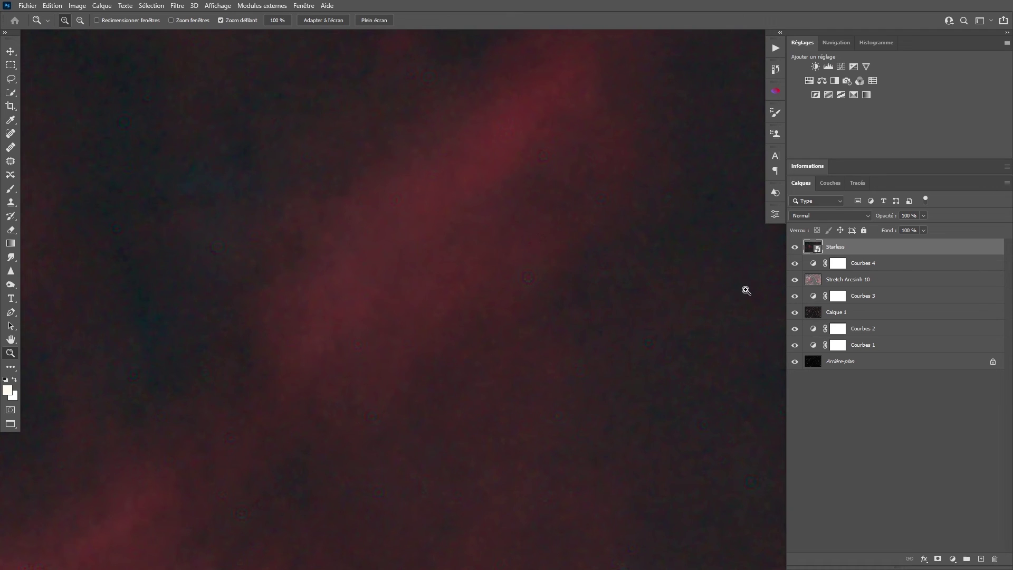
click(795, 247)
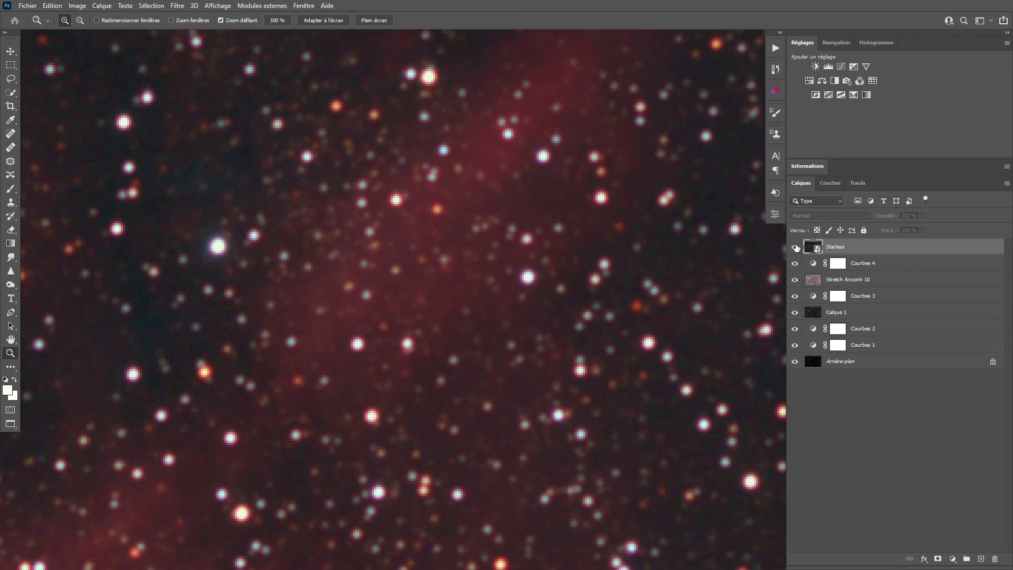
click(795, 247)
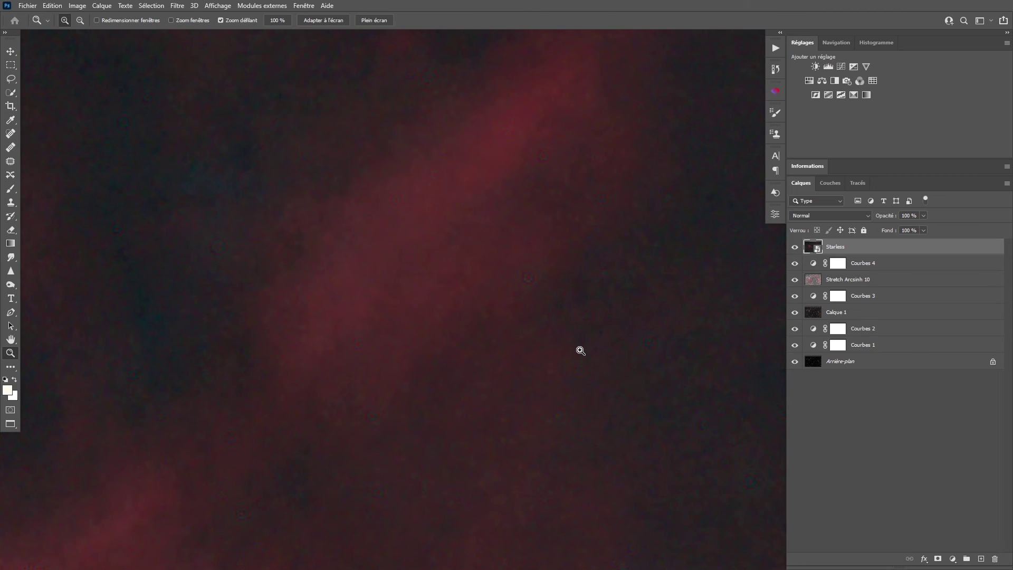
drag(588, 289, 451, 278)
drag(642, 267, 499, 301)
scroll(475, 281, up, 2)
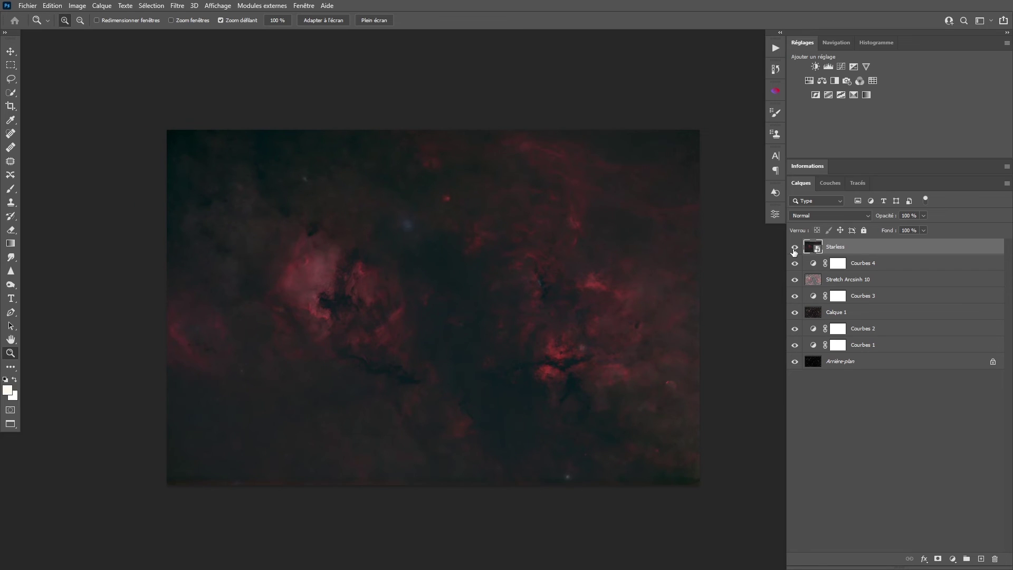
Hide the Starless layer and enlarge the image to 200% in width and height with Bicubique plus lisse (agrandissement) resampling
click(795, 249)
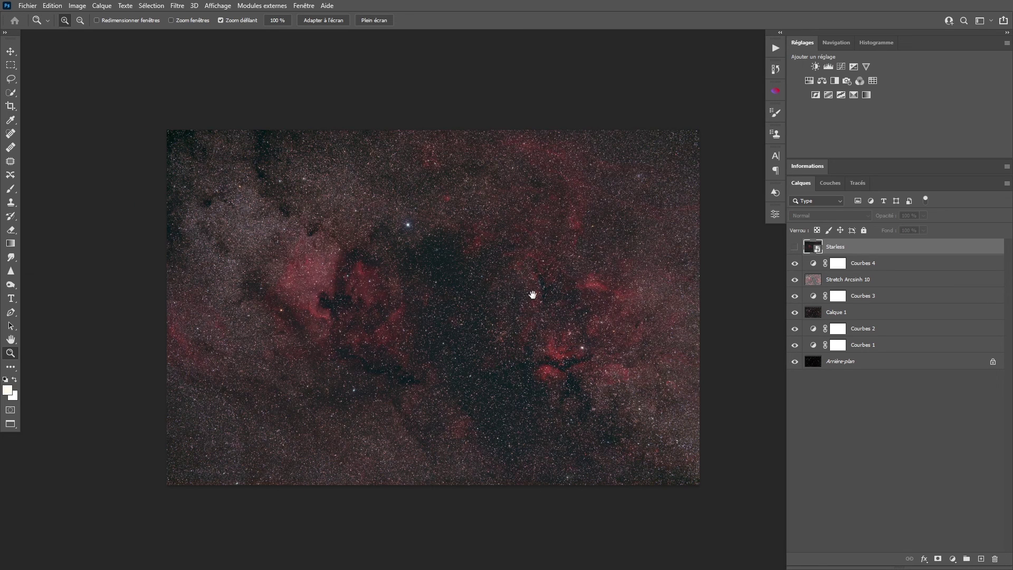
drag(531, 294, 502, 283)
click(77, 6)
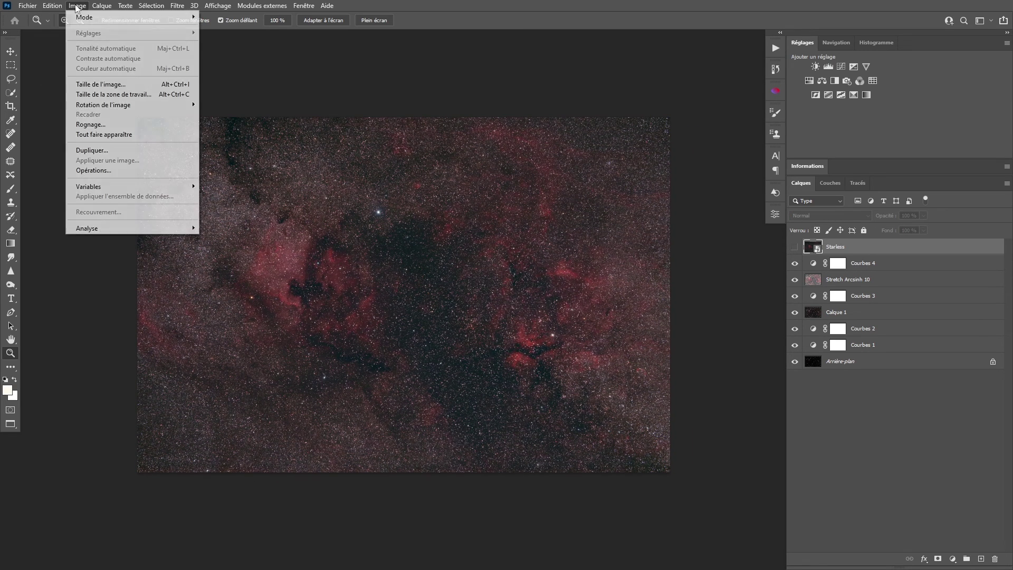
click(106, 84)
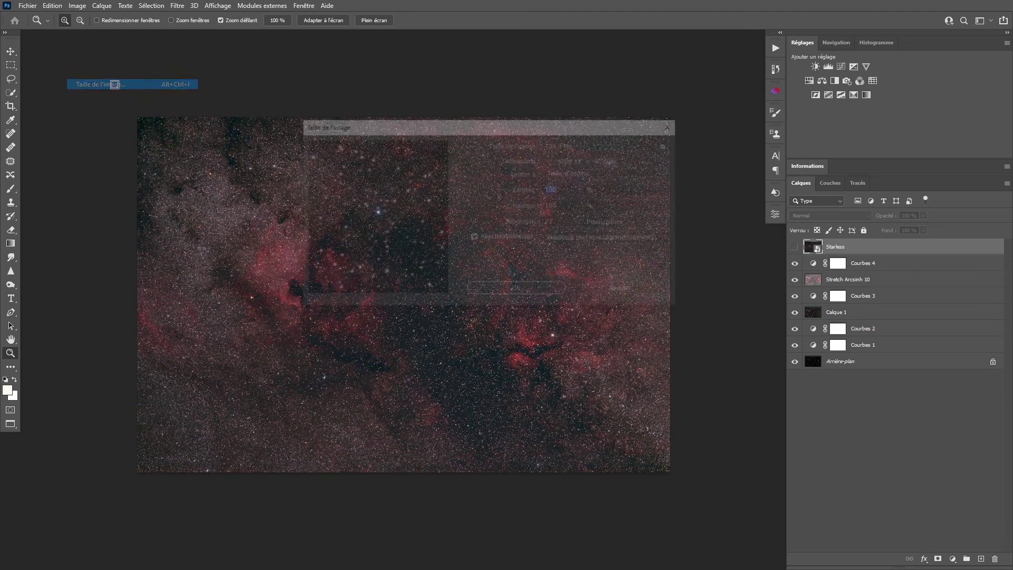
text(200)
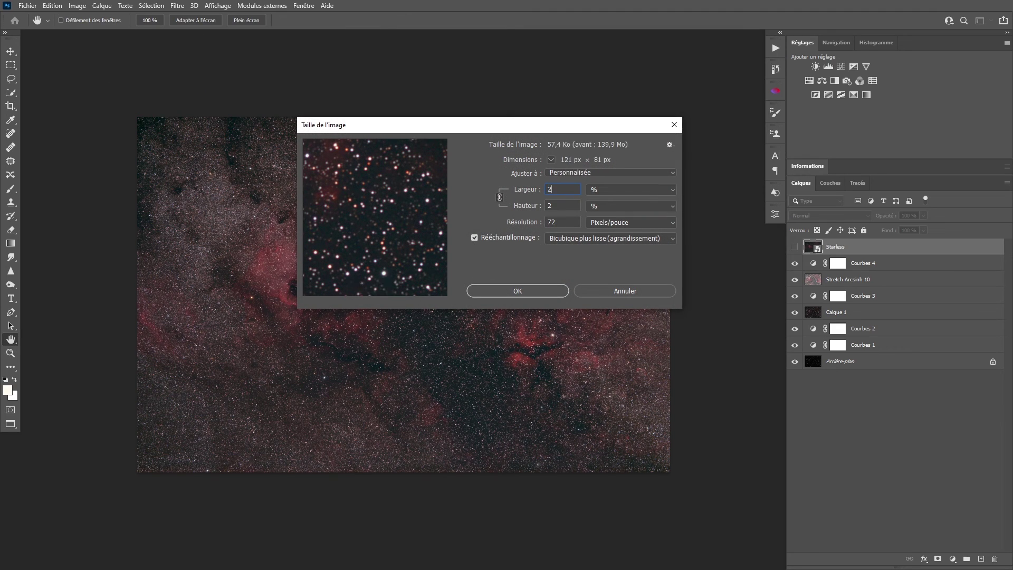
click(591, 240)
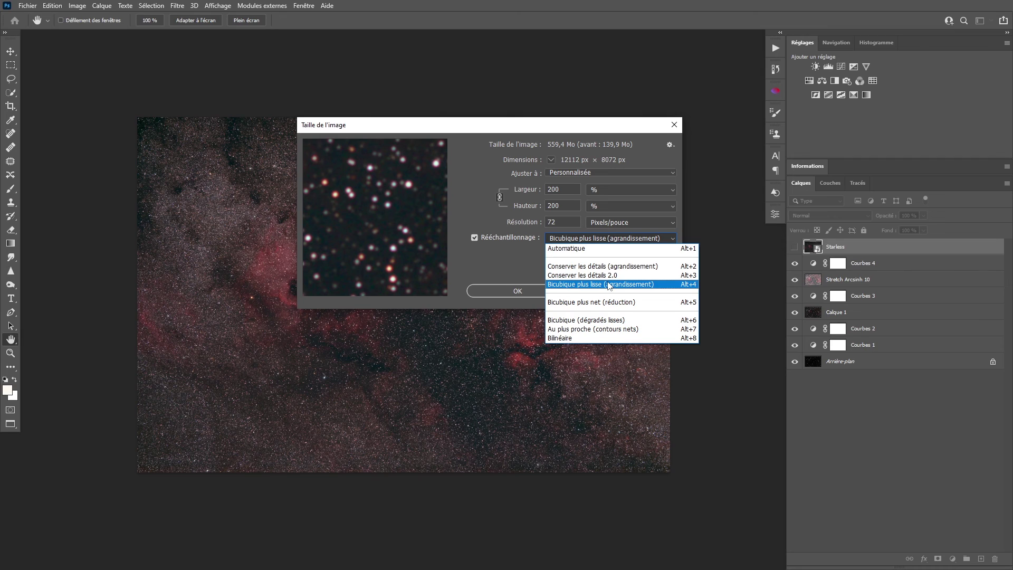
click(582, 284)
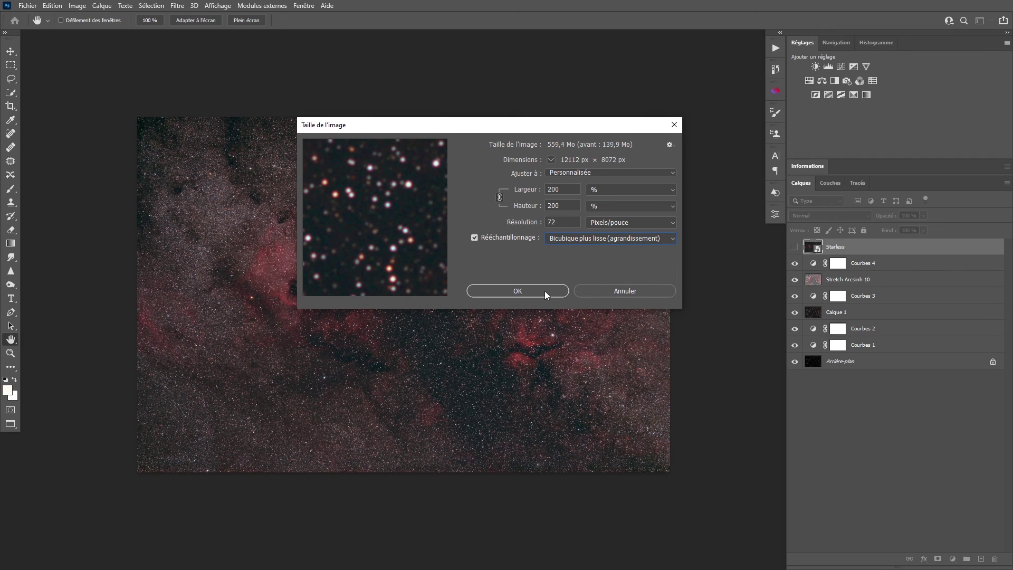
click(517, 291)
Save a TIFF copy named "Ready for Starless high res.tif" in the same folder, without layers and with no image compression
key(z)
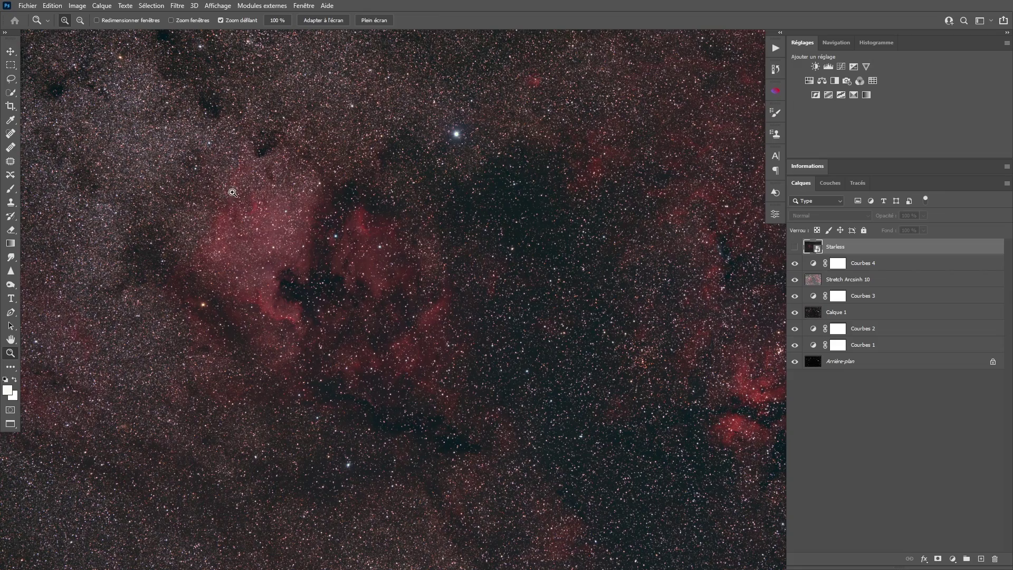
drag(429, 285, 500, 285)
click(27, 5)
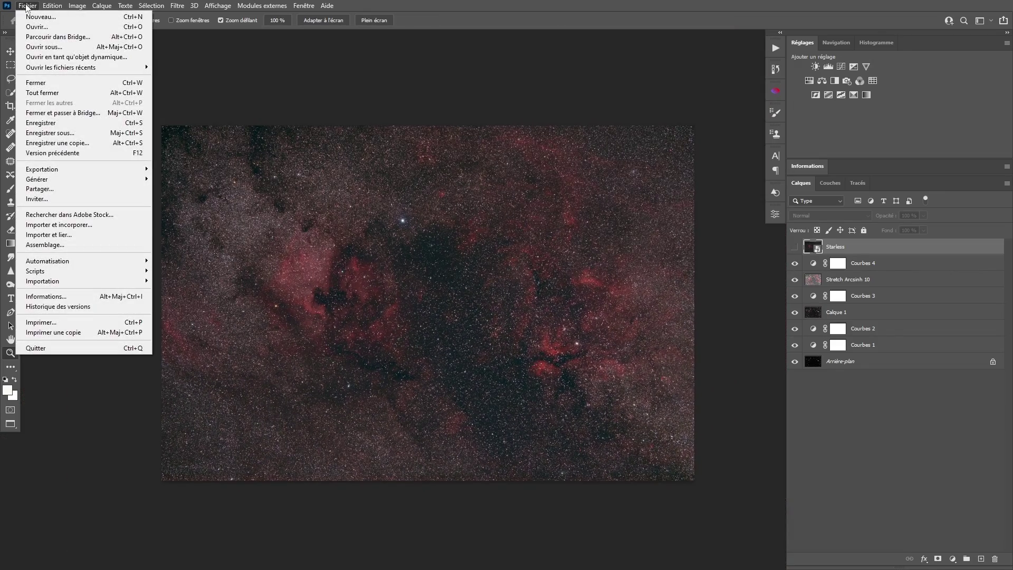
click(81, 144)
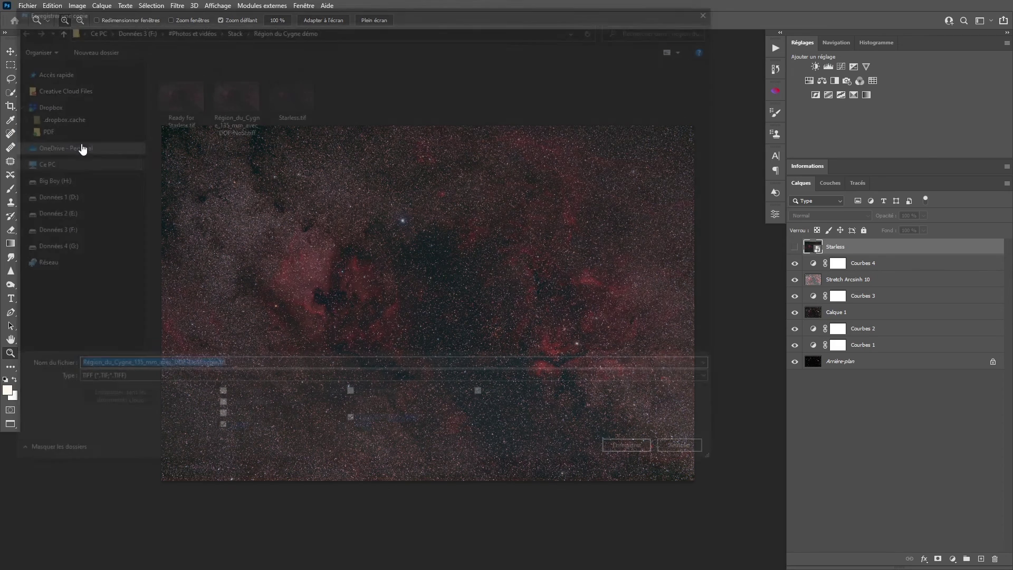
click(182, 110)
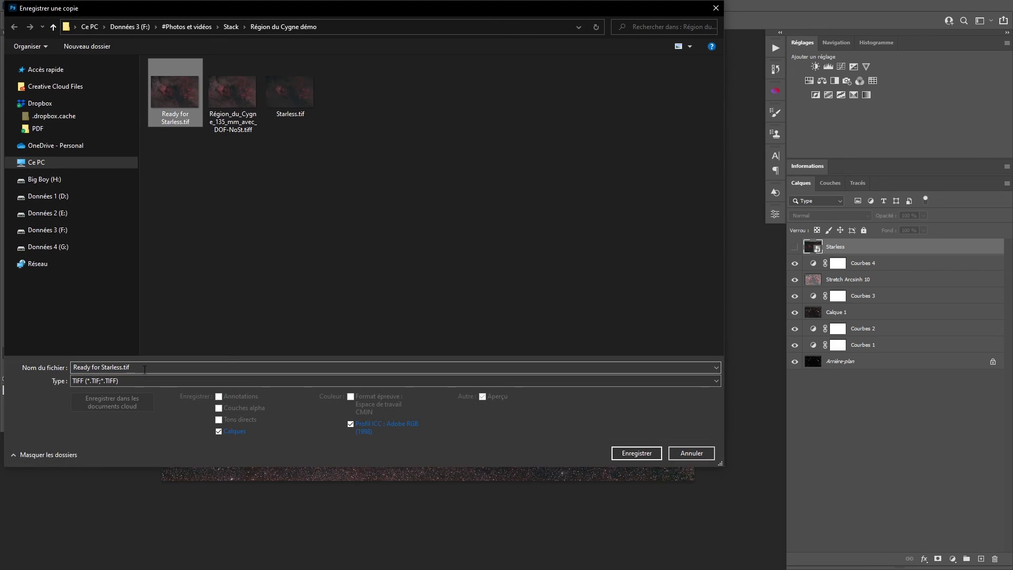
click(124, 367)
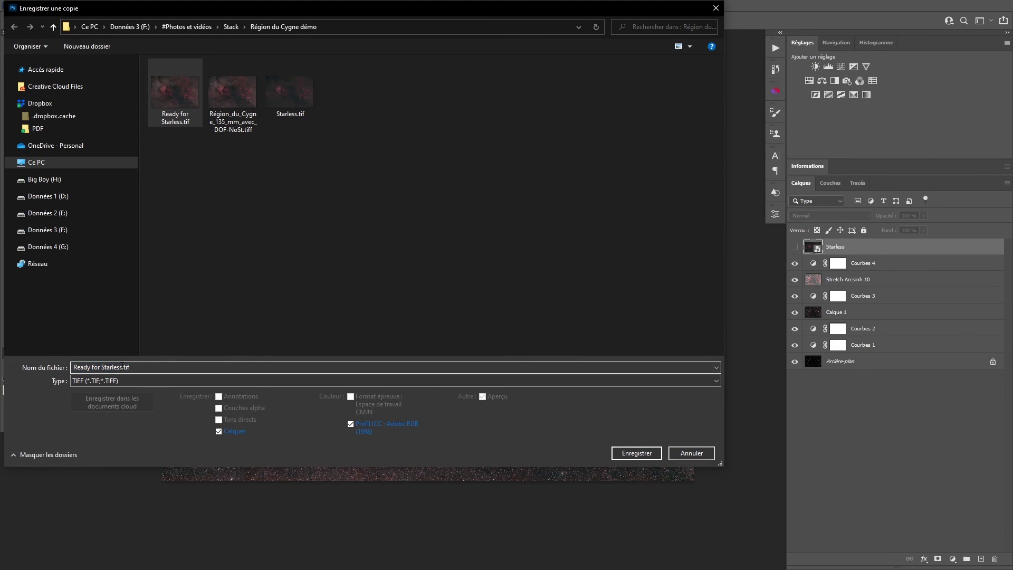
text(h)
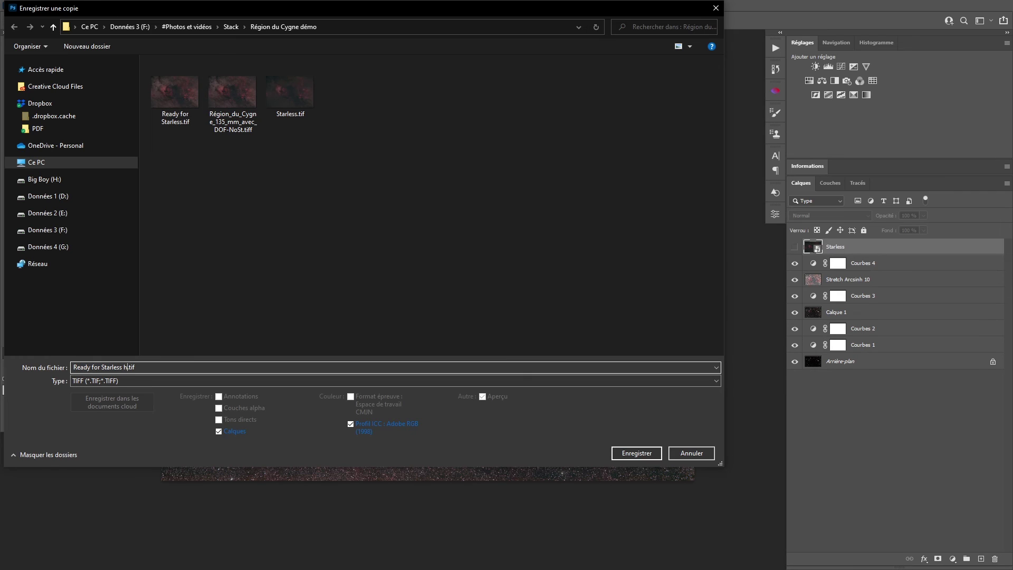
text(igh res)
click(232, 432)
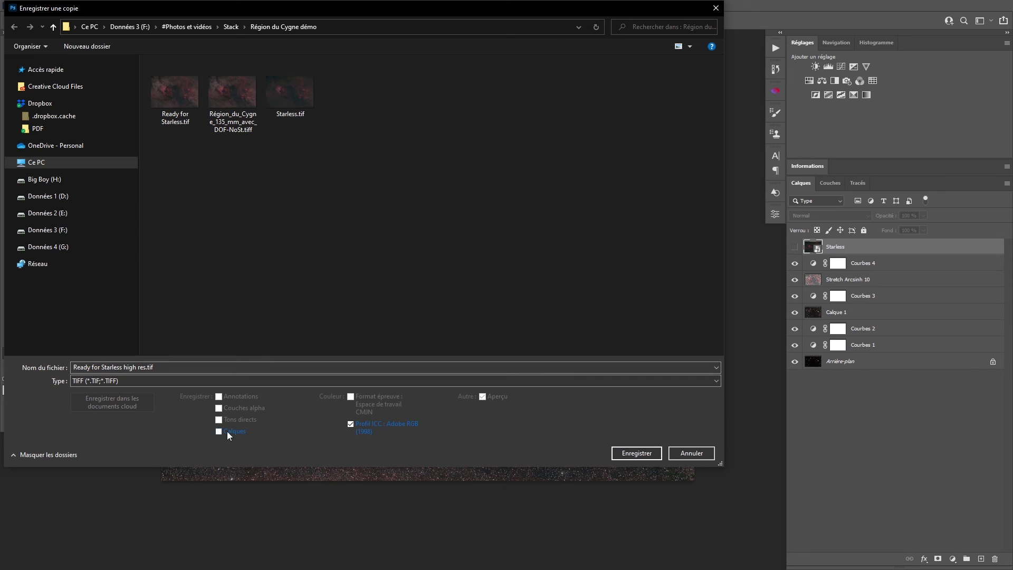
click(631, 457)
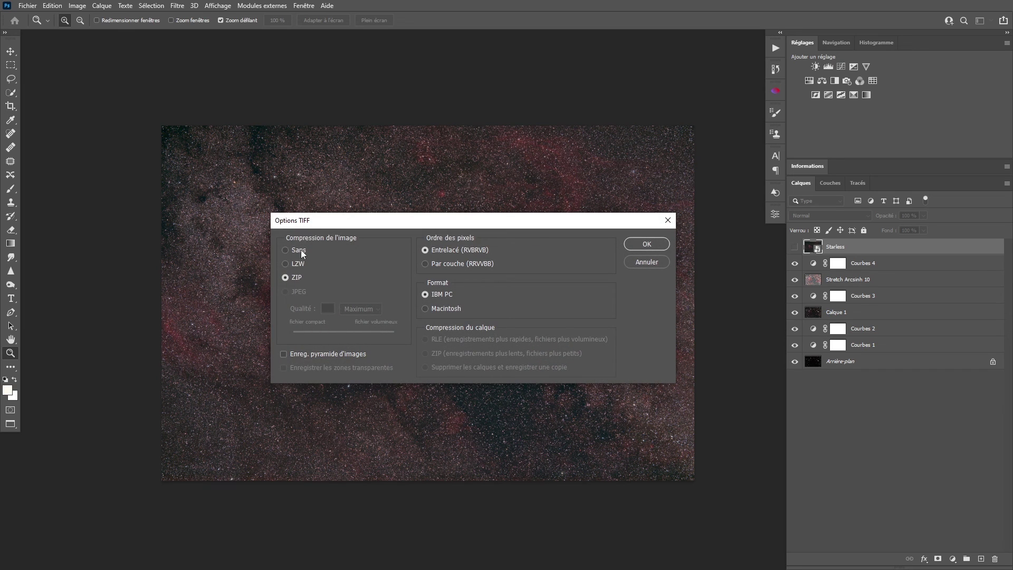
click(301, 253)
click(647, 244)
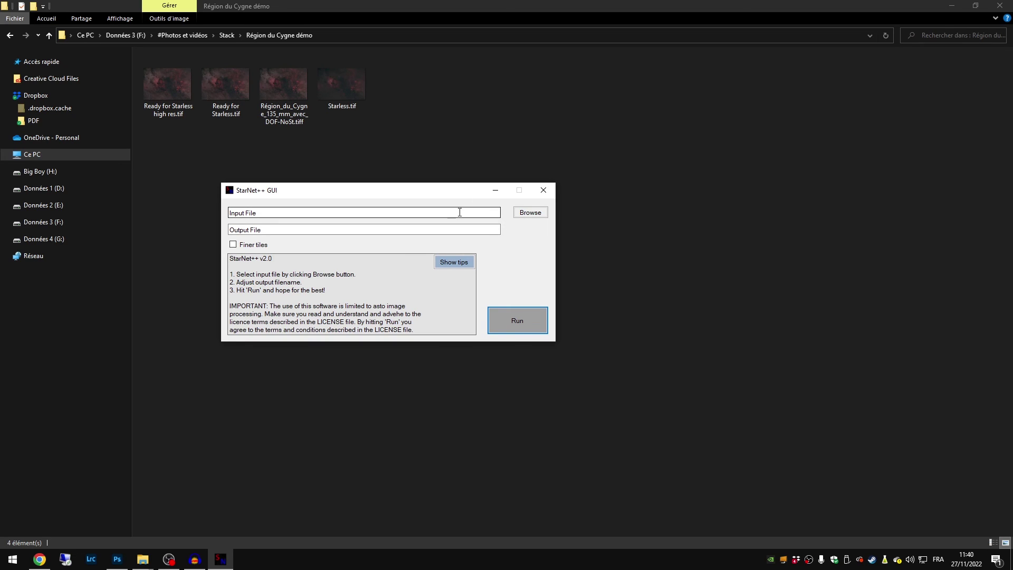
Load "Ready for Starless high res.tif" as the input file in StarNet++ GUI
click(530, 212)
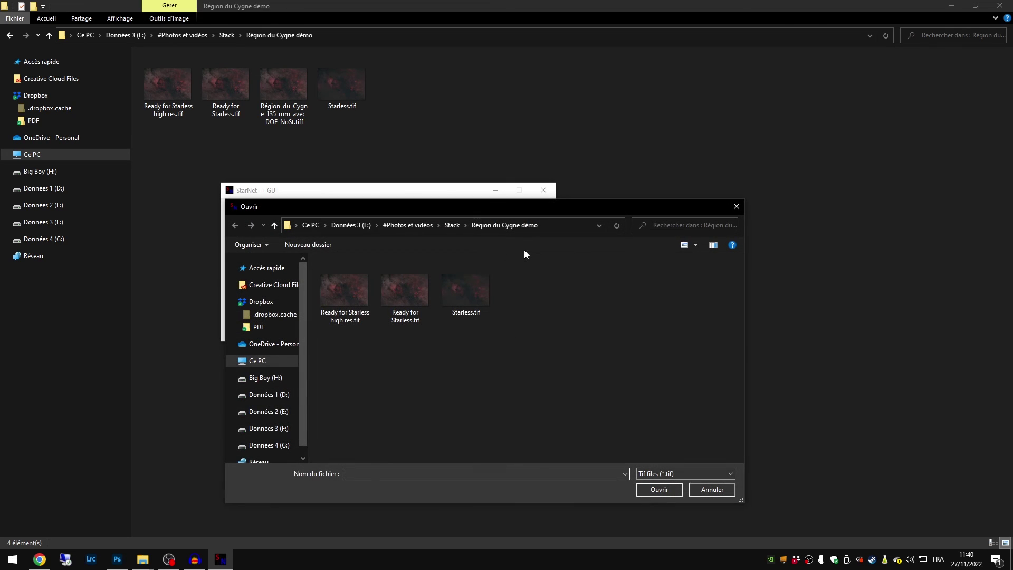
click(338, 295)
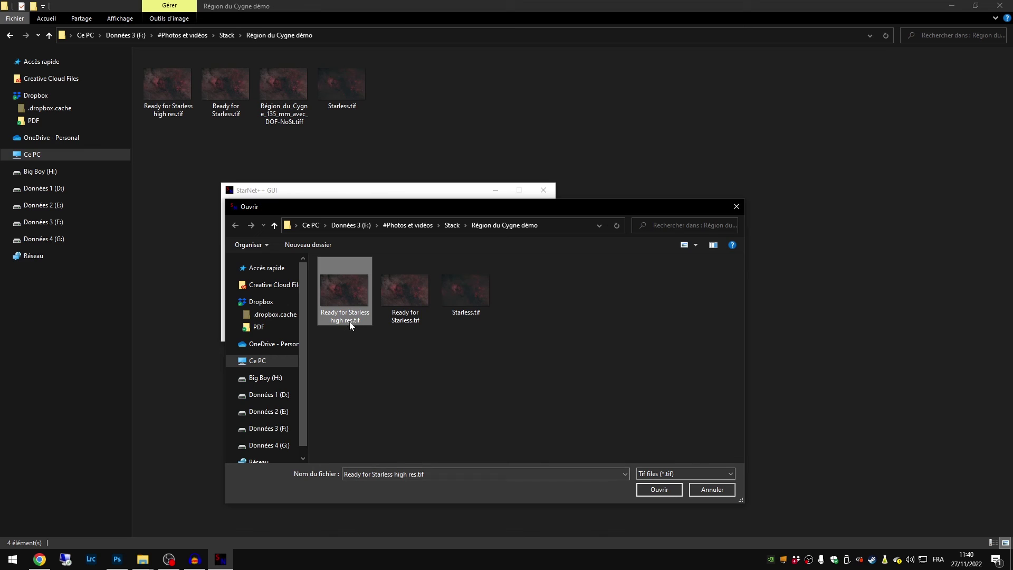
click(676, 490)
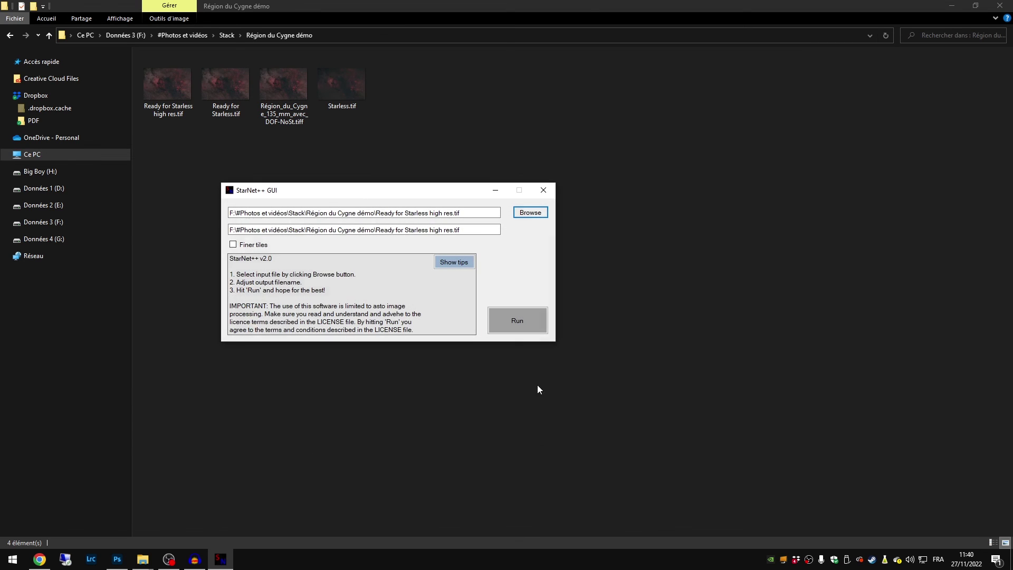
Set the output file name to "Starless high res.tif" in the same folder and run the star removal
double_click(400, 230)
key(BackSpace)
key(BackSpace)
key(BackSpace)
key(BackSpace)
key(BackSpace)
key(BackSpace)
key(BackSpace)
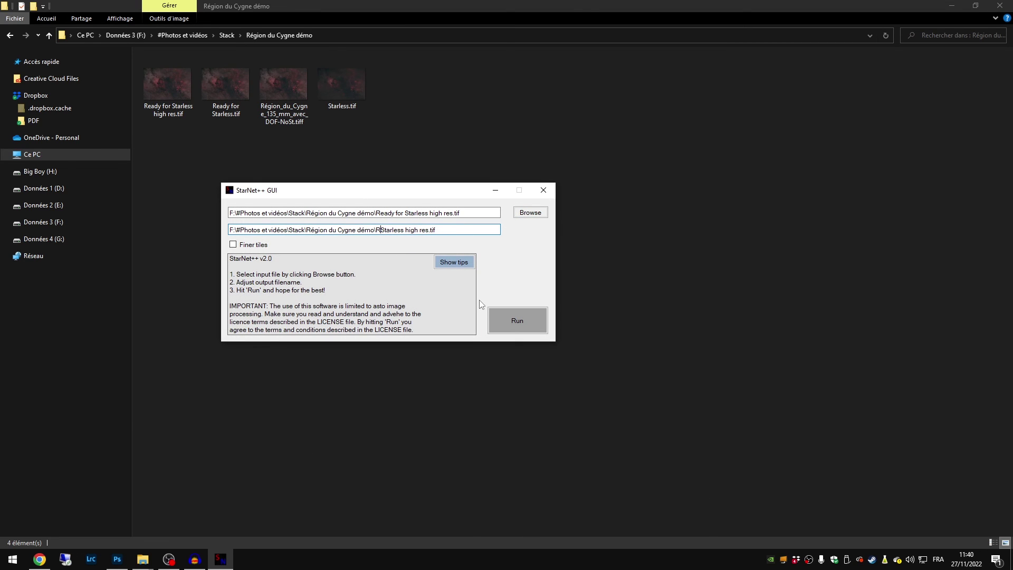
click(536, 316)
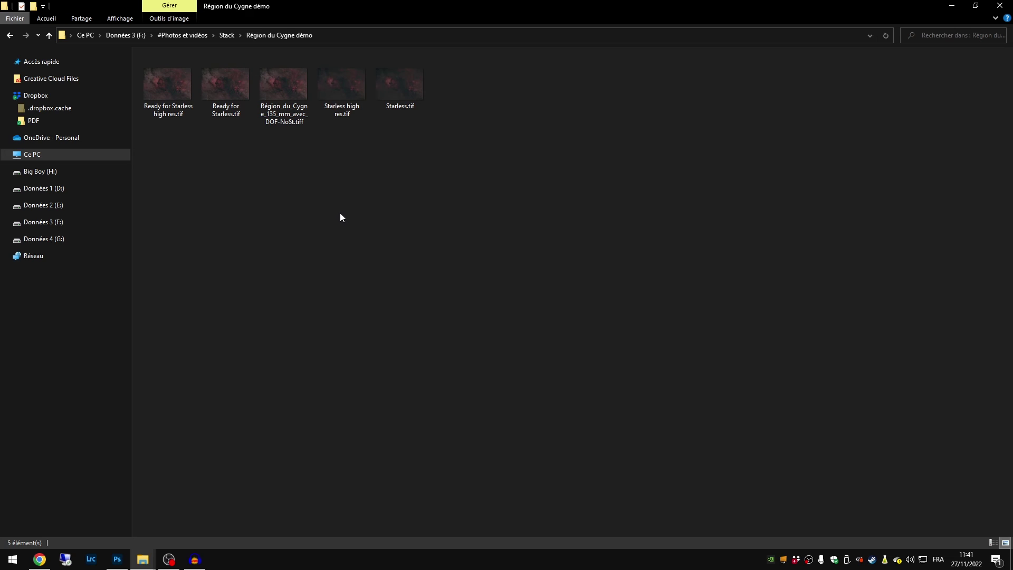
Place "Starless high res.tif" from the Région du Cygne démo folder into the open Photoshop document at full canvas size, above the Starless layer
click(340, 94)
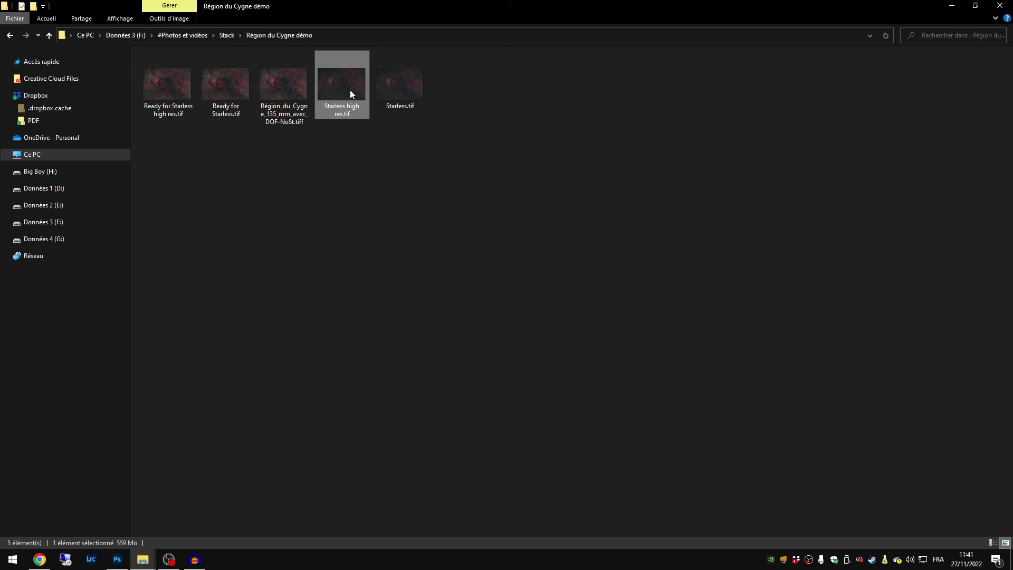
drag(350, 89, 352, 285)
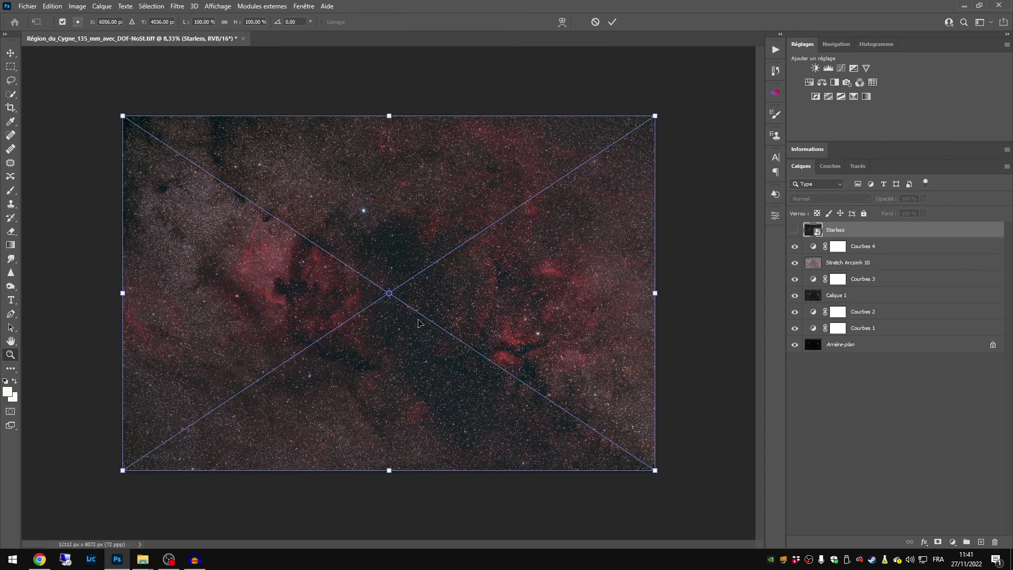
key(Return)
key(z)
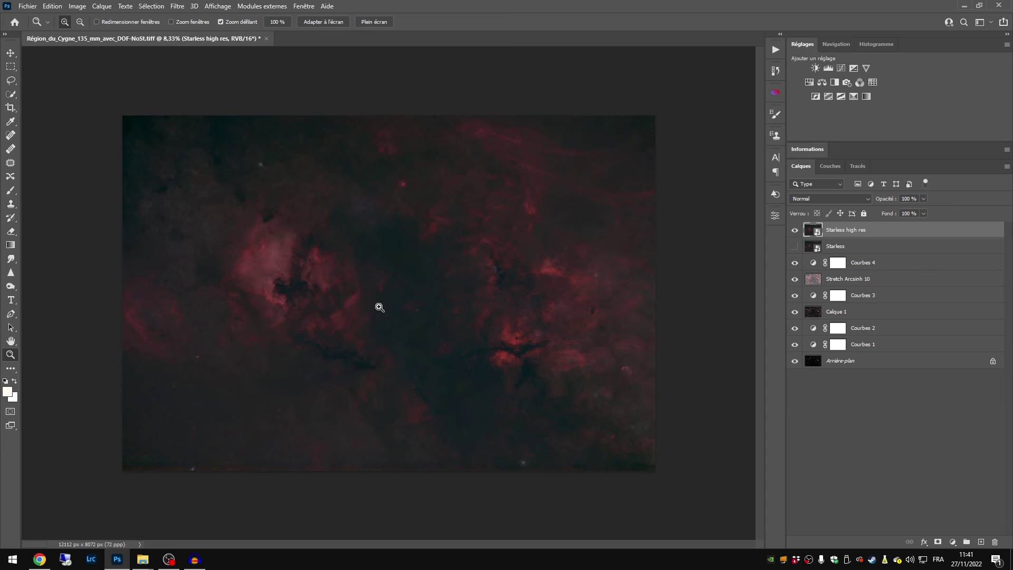
Reduce the image to 50% in width and height with Bicubique (dégradés lisses) resampling
click(77, 7)
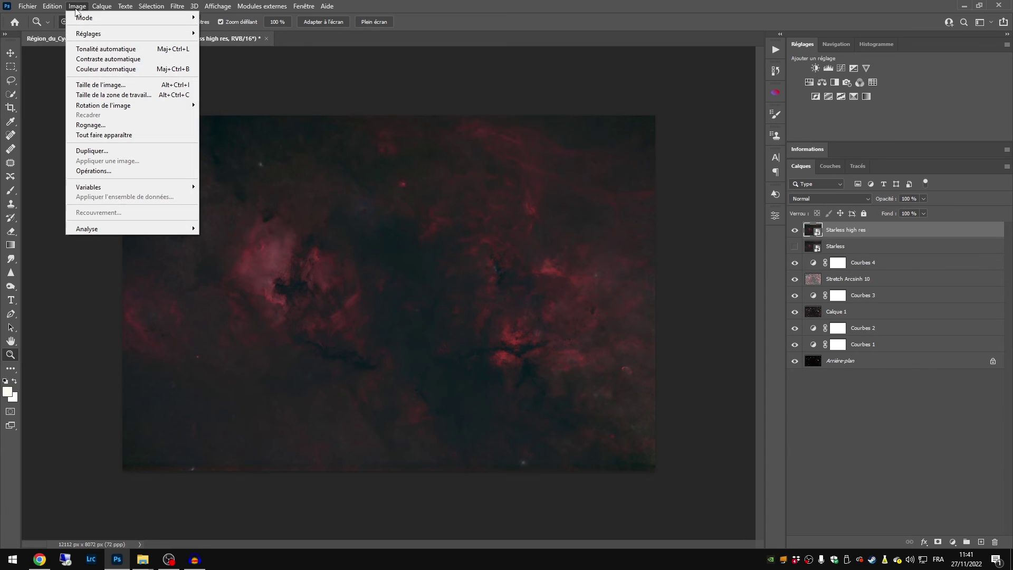
click(100, 85)
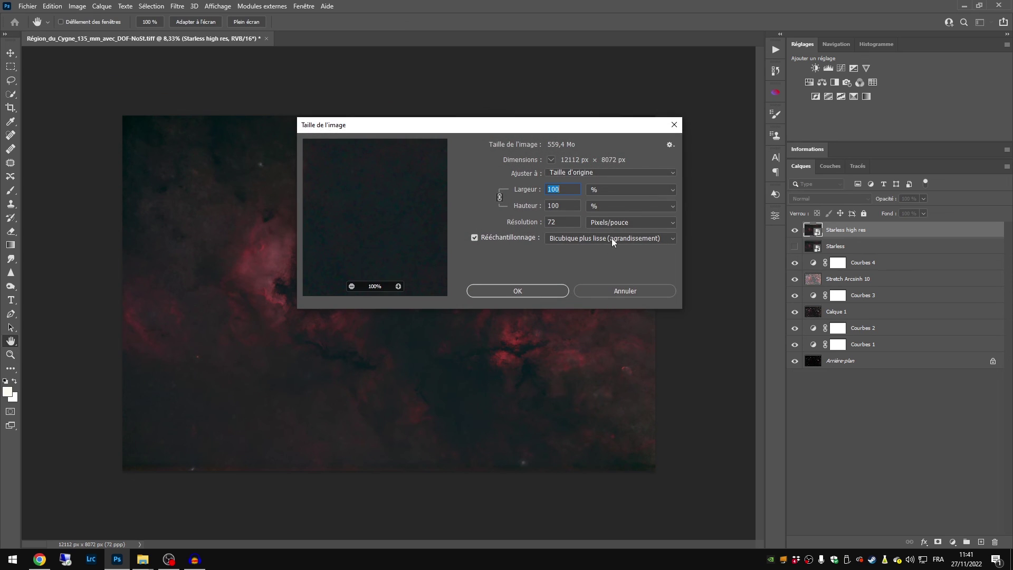
text(50)
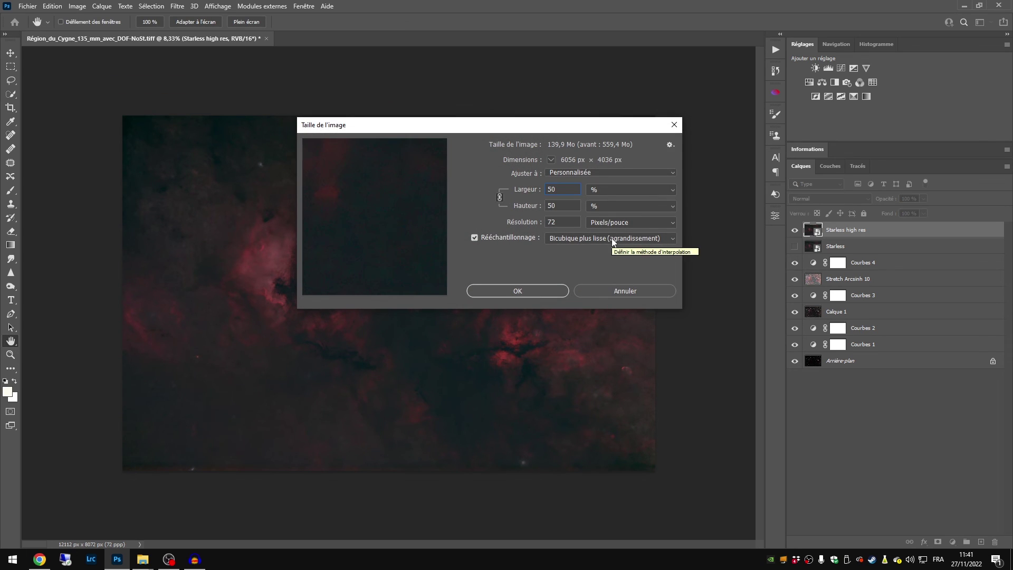
click(613, 239)
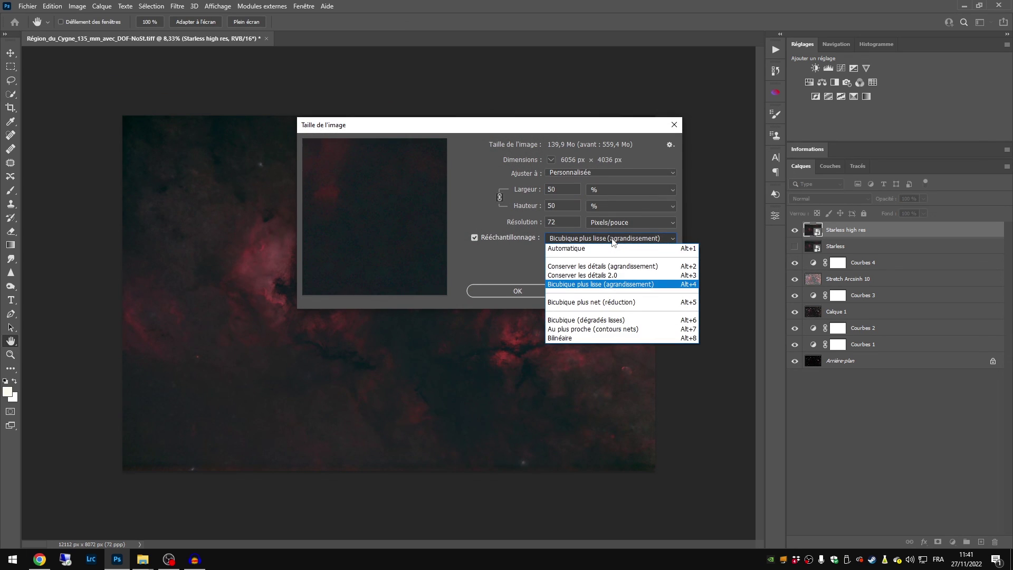
click(624, 321)
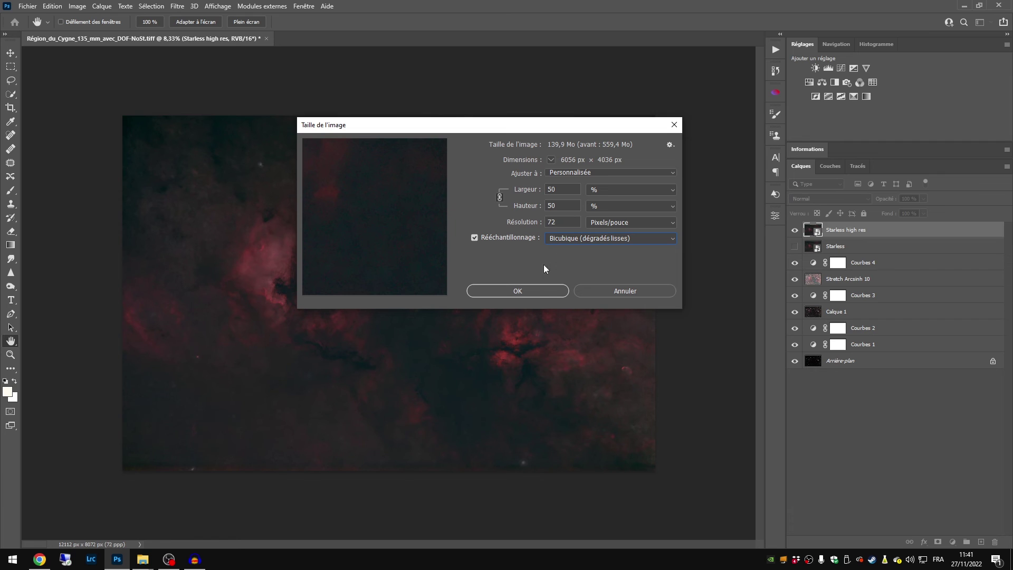
click(533, 293)
Show the Starless layer and compare it with Starless high res on a magnified red streak beside the bright nebula
key(z)
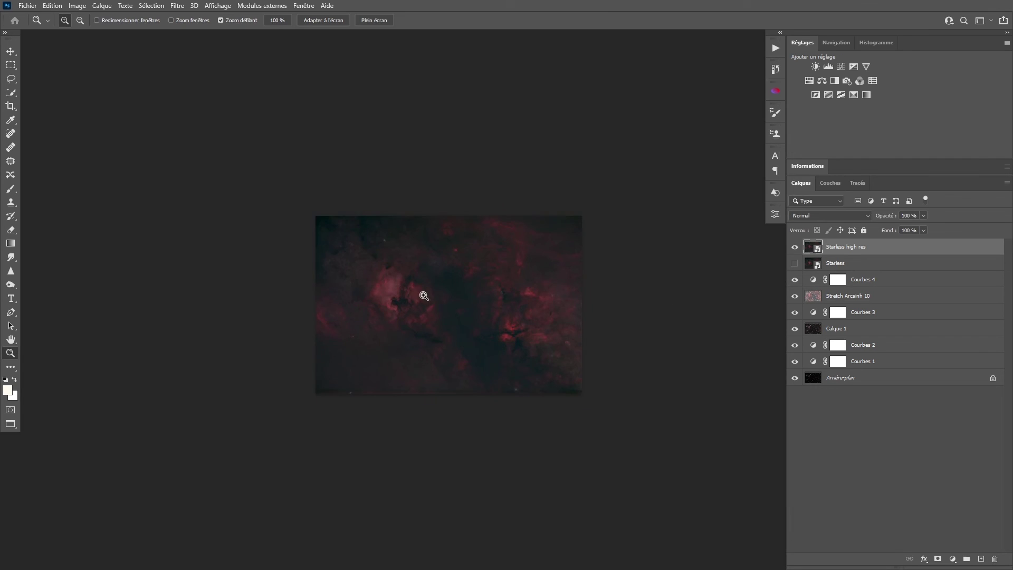
click(477, 303)
click(478, 304)
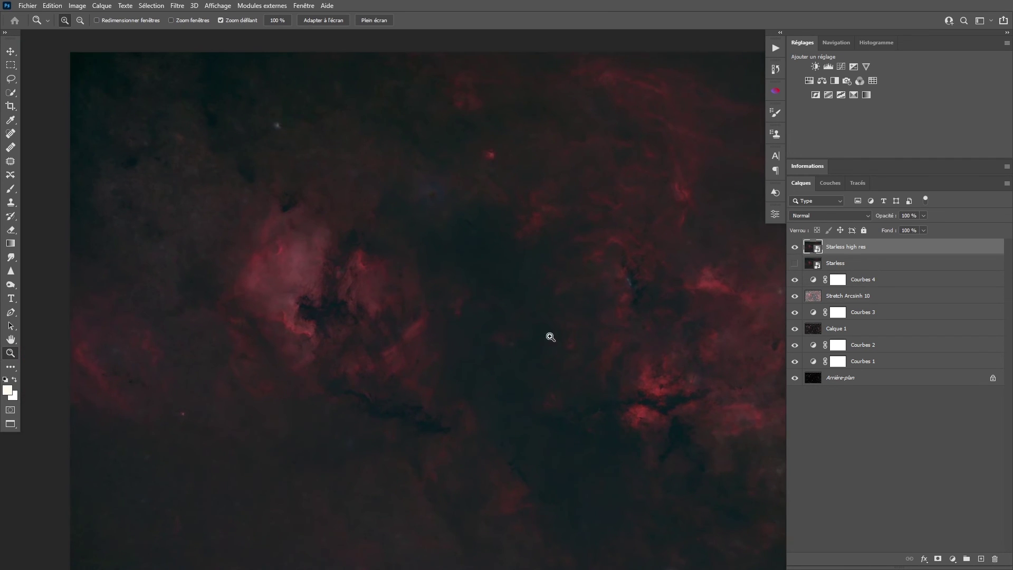
click(794, 263)
drag(400, 338, 477, 339)
click(445, 286)
click(429, 290)
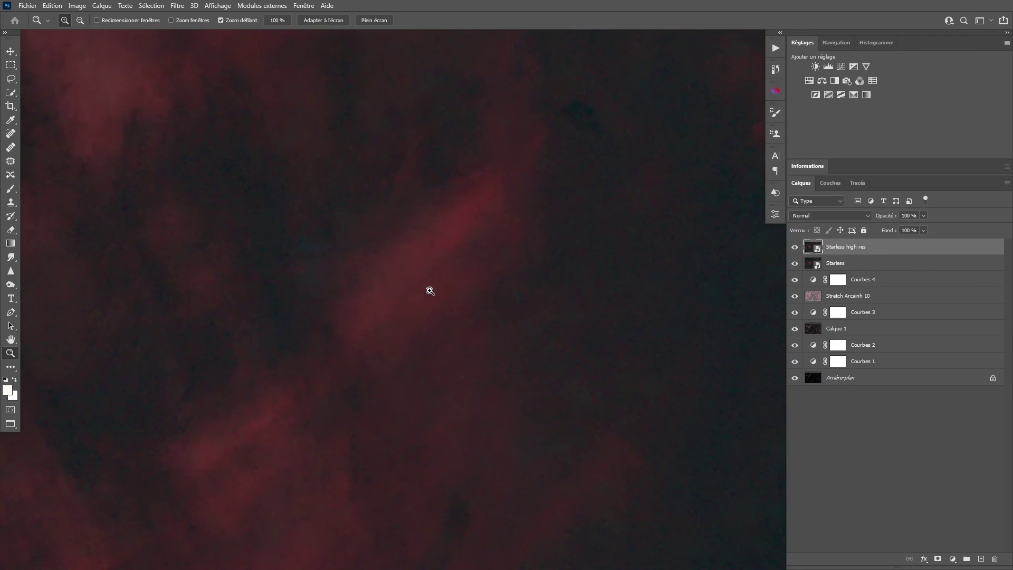
click(429, 291)
click(795, 247)
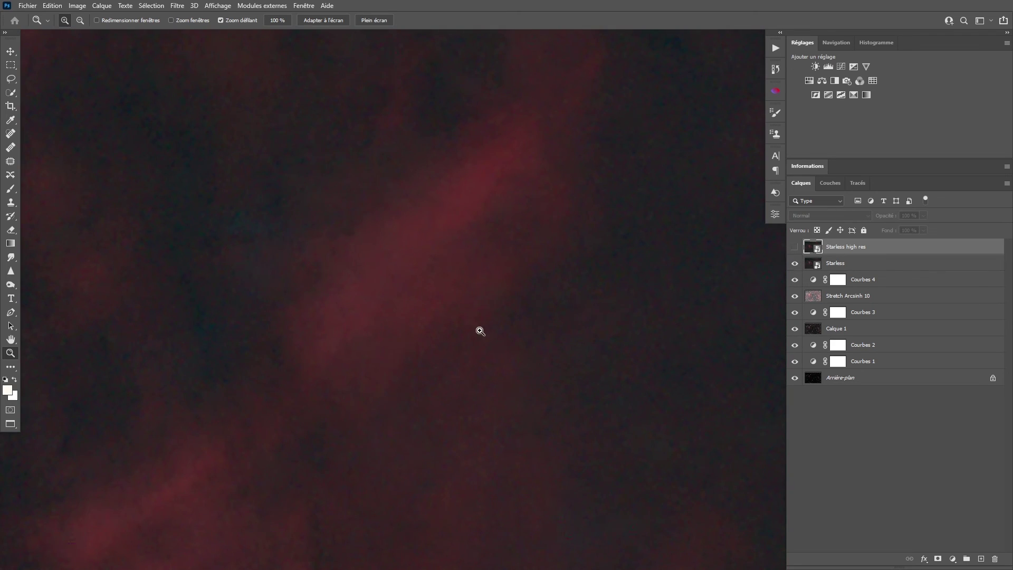
drag(494, 305, 508, 340)
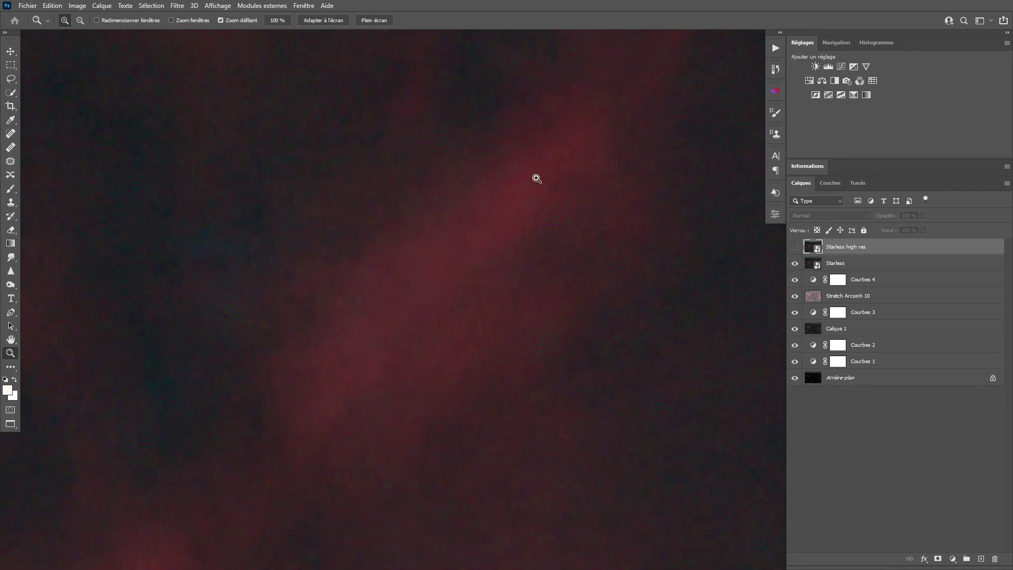
click(794, 249)
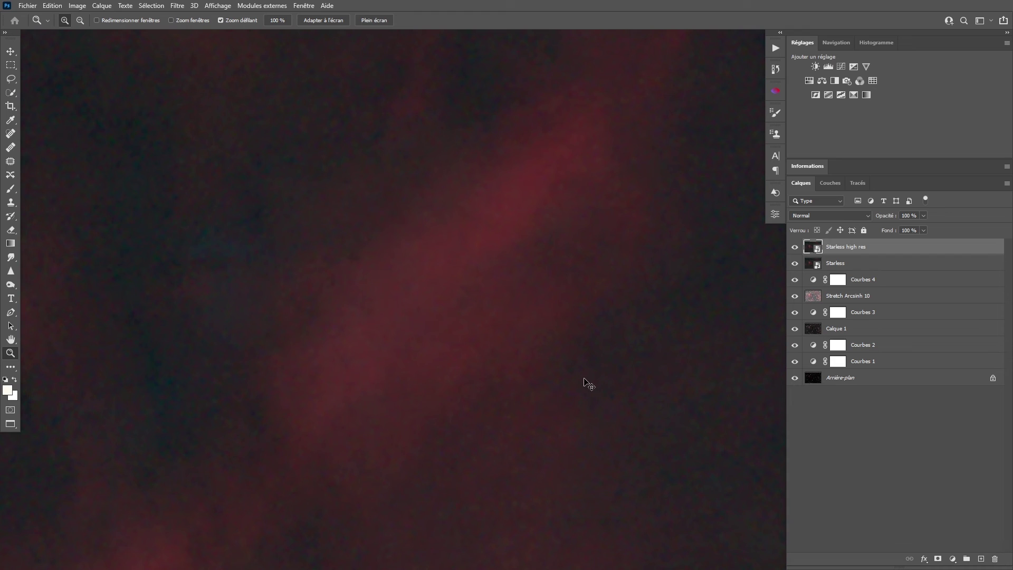
key(ctrl+comma)
key(ctrl+comma)
key(ctrl+comma)
key(ctrl+comma)
Compare the whole image with the Starless high res layer hidden and shown
drag(445, 342, 569, 396)
key(ctrl+comma)
key(ctrl+comma)
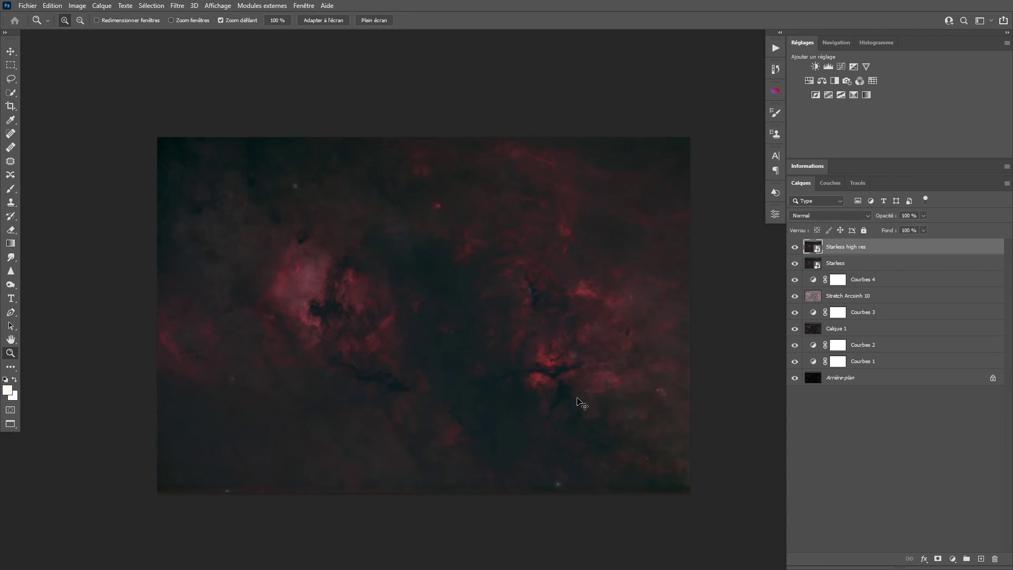
key(ctrl+comma)
key(ctrl+comma)
key(ctrl+comma)
key(ctrl+comma)
key(ctrl+comma)
key(ctrl+comma)
key(ctrl+comma)
Compare both starless layers in the dark lower-left area of the sky, checking the background for artifacts
click(265, 449)
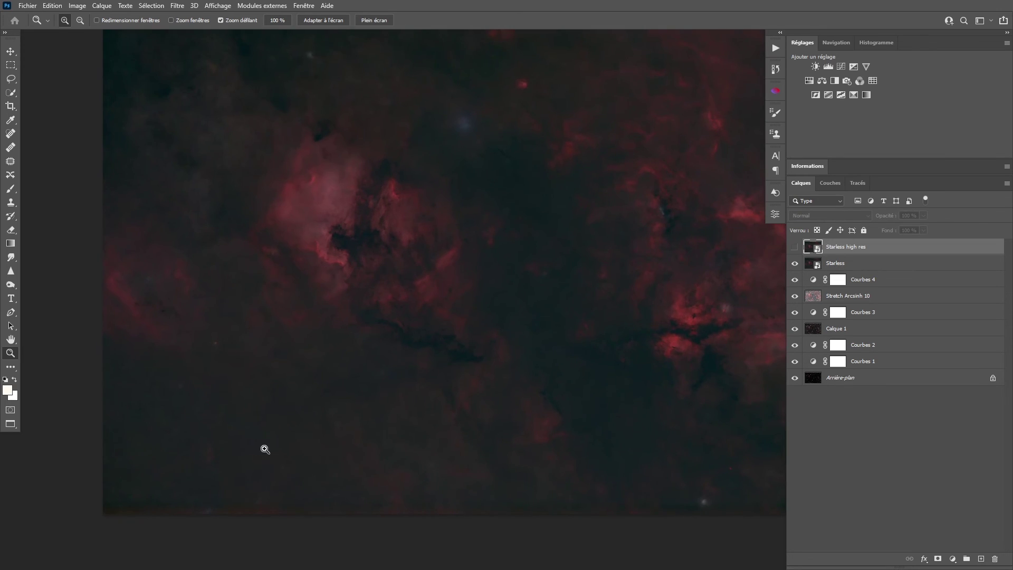
drag(265, 449, 325, 445)
key(ctrl+comma)
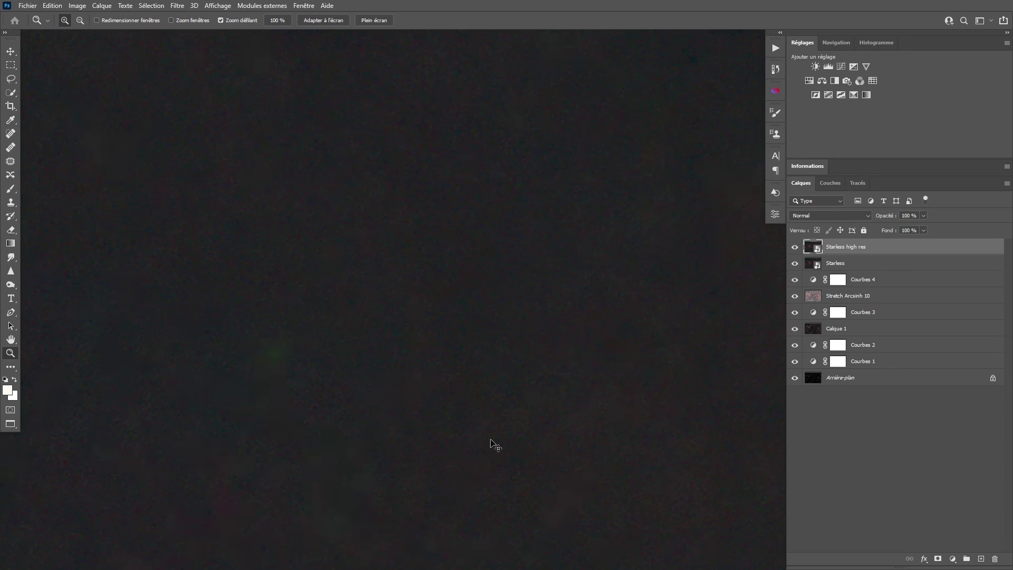
key(ctrl+comma)
drag(427, 396, 391, 379)
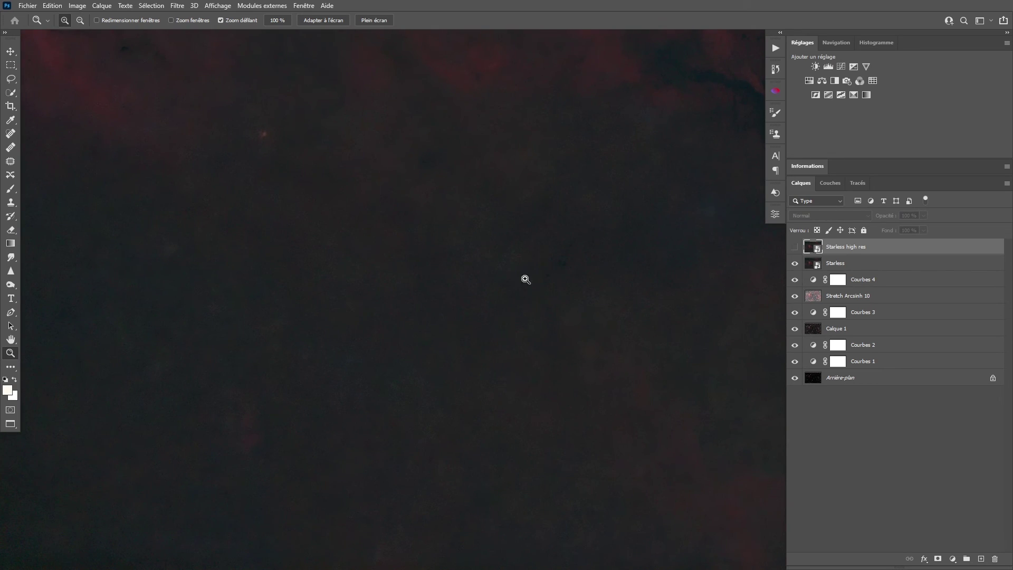
key(ctrl+comma)
Compare the bright red ridge of the left-hand nebula with the Starless high res layer hidden and shown
drag(585, 152, 486, 335)
drag(366, 198, 287, 387)
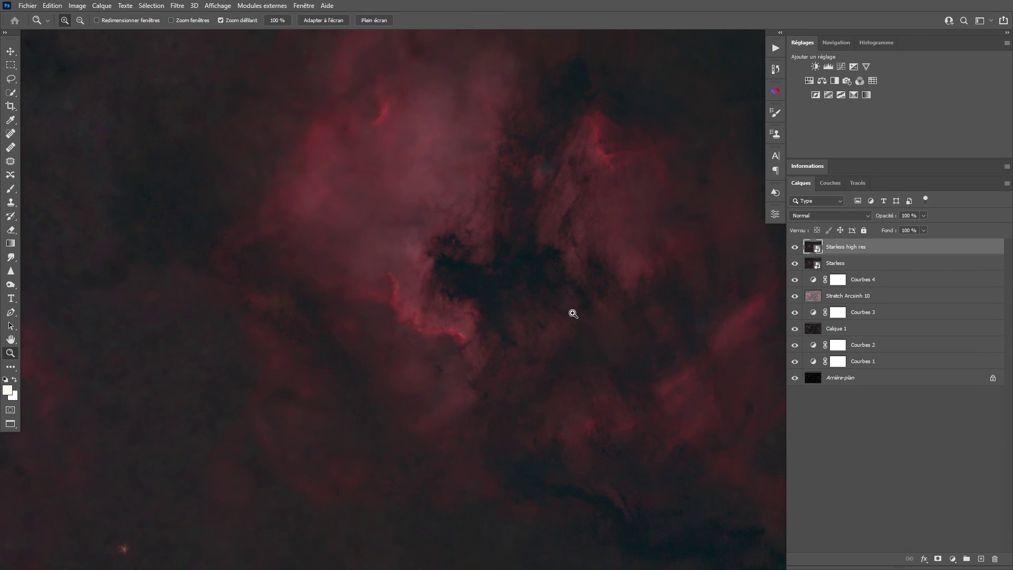
click(408, 315)
click(415, 291)
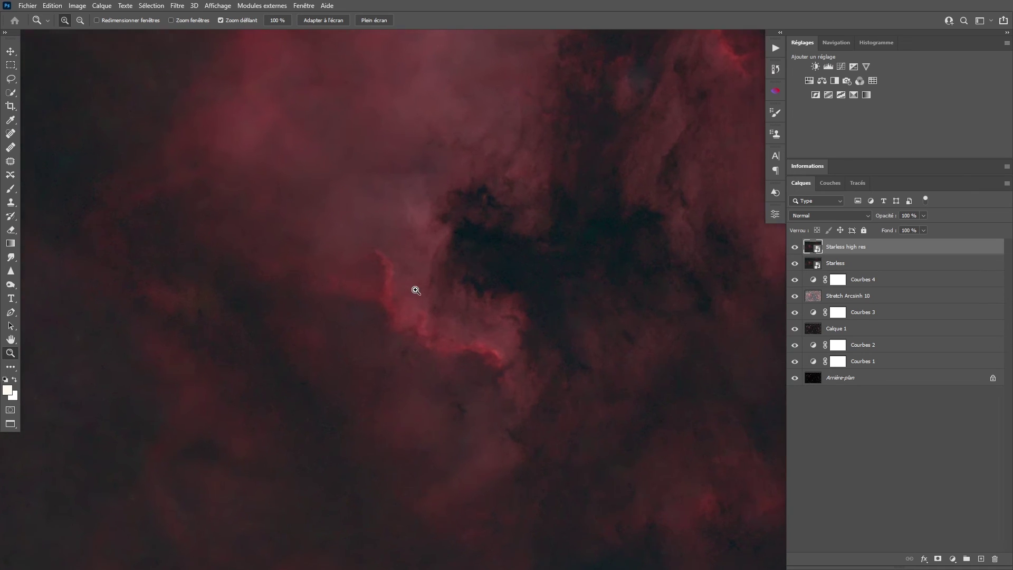
click(391, 284)
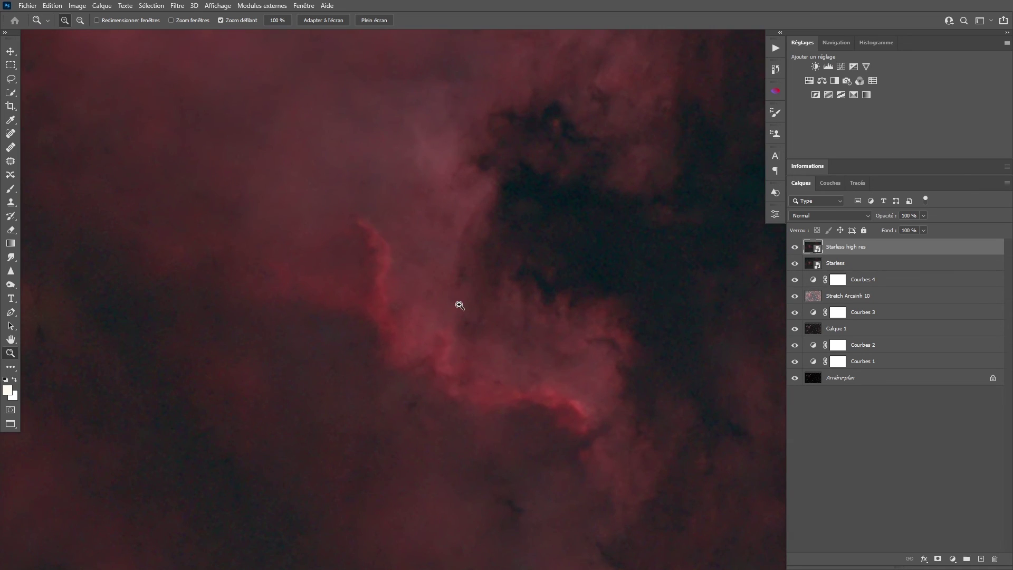
key(ctrl+comma)
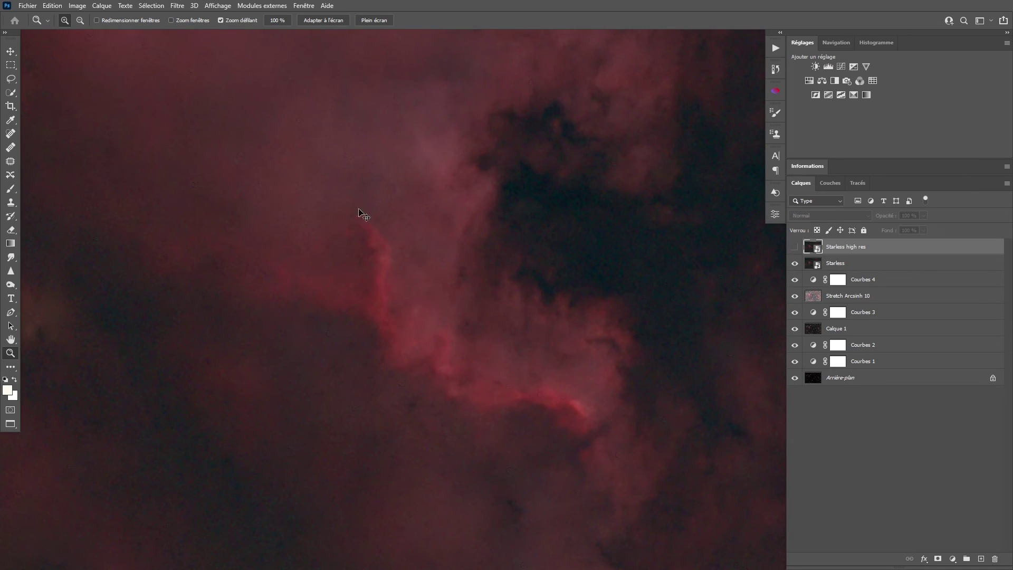
click(476, 350)
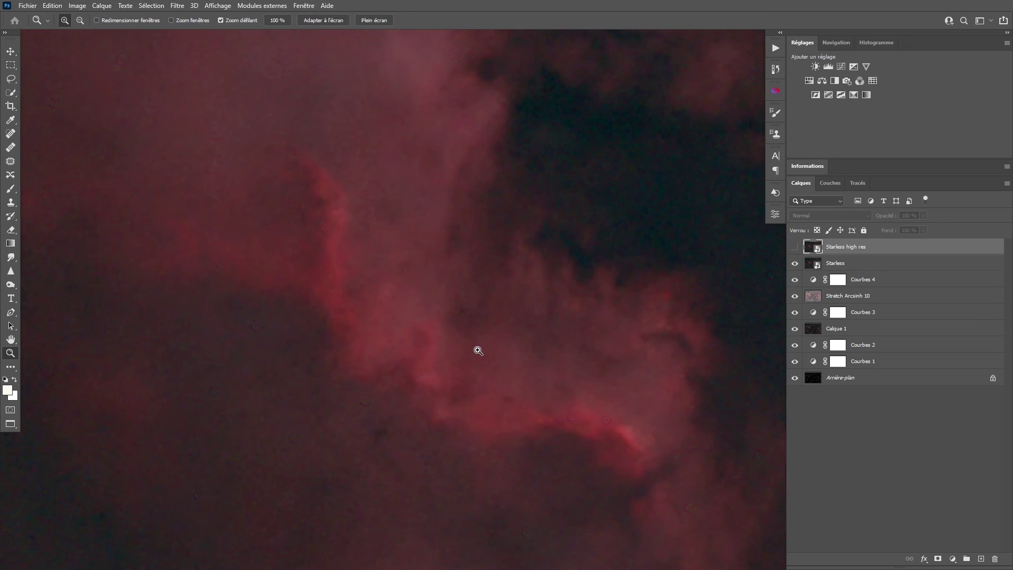
key(ctrl+comma)
Compare the faint red filaments in the image's upper-right area with the Starless high res layer hidden and shown
drag(585, 333, 521, 317)
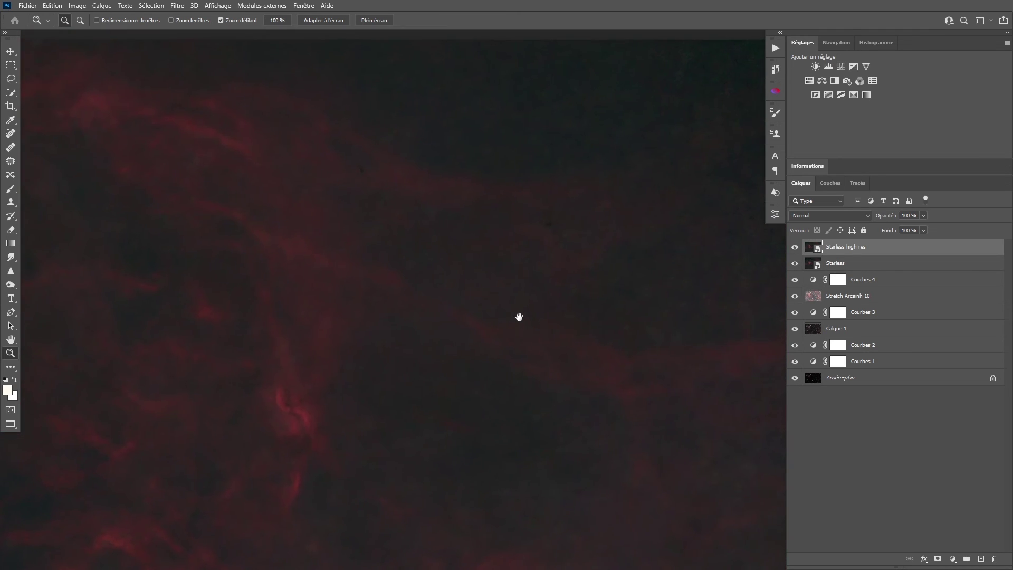
key(ctrl+comma)
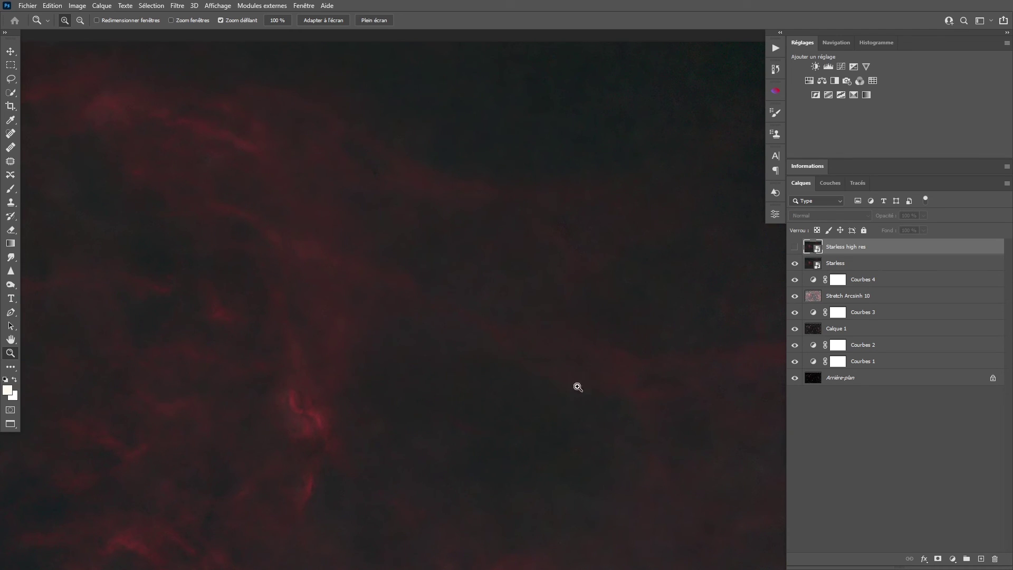
key(ctrl+comma)
key(ctrl+comma)
key(ctrl+comma)
drag(398, 264, 475, 269)
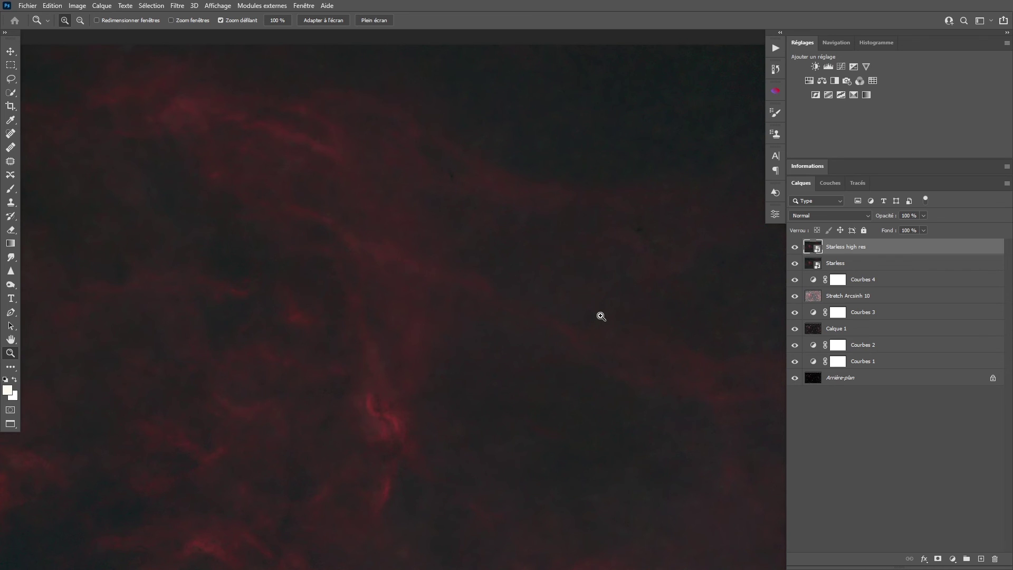
Delete the lower-resolution Starless layer, keeping only Starless high res above Courbes 4
key(ctrl+0)
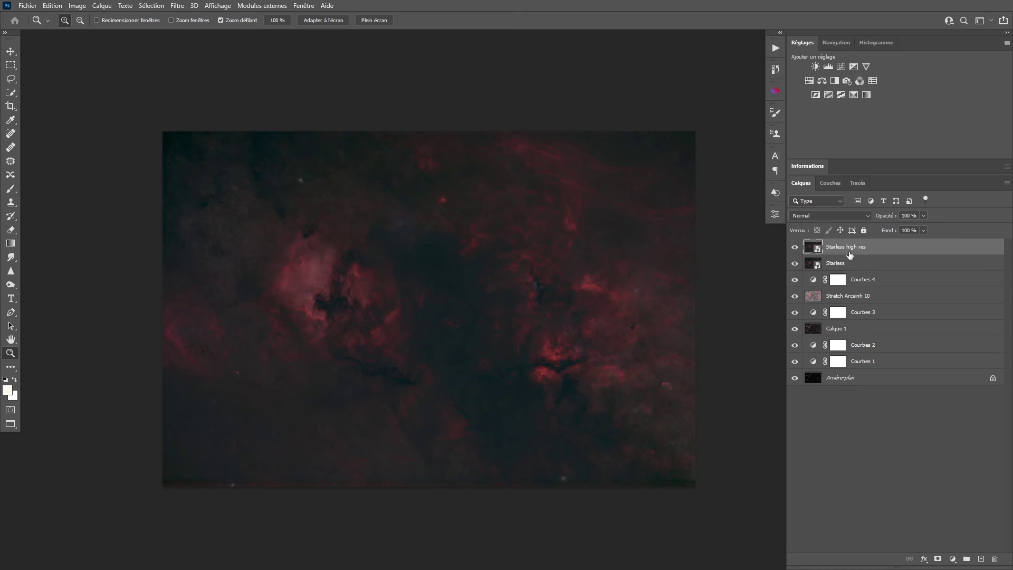
click(812, 265)
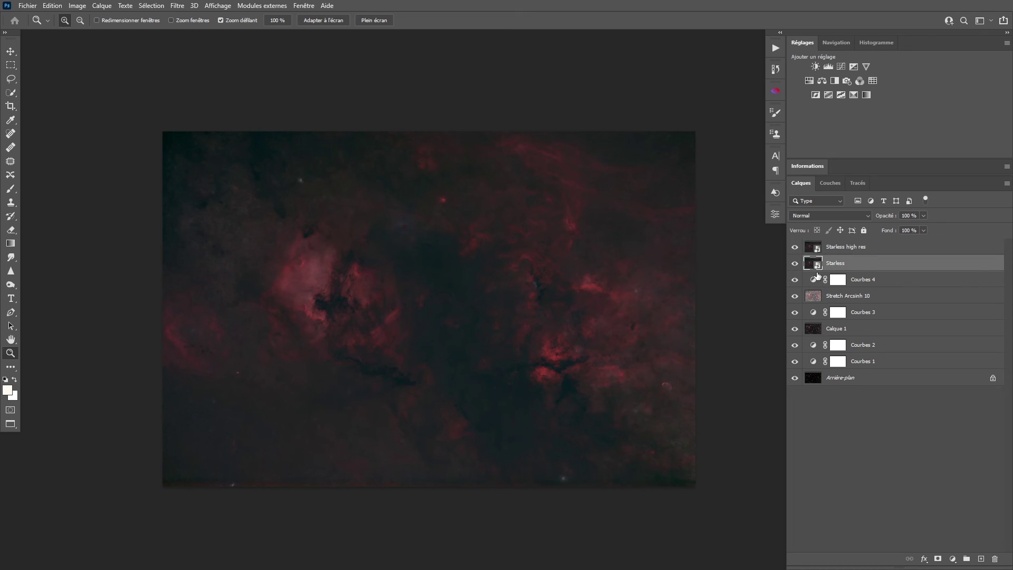
key(Delete)
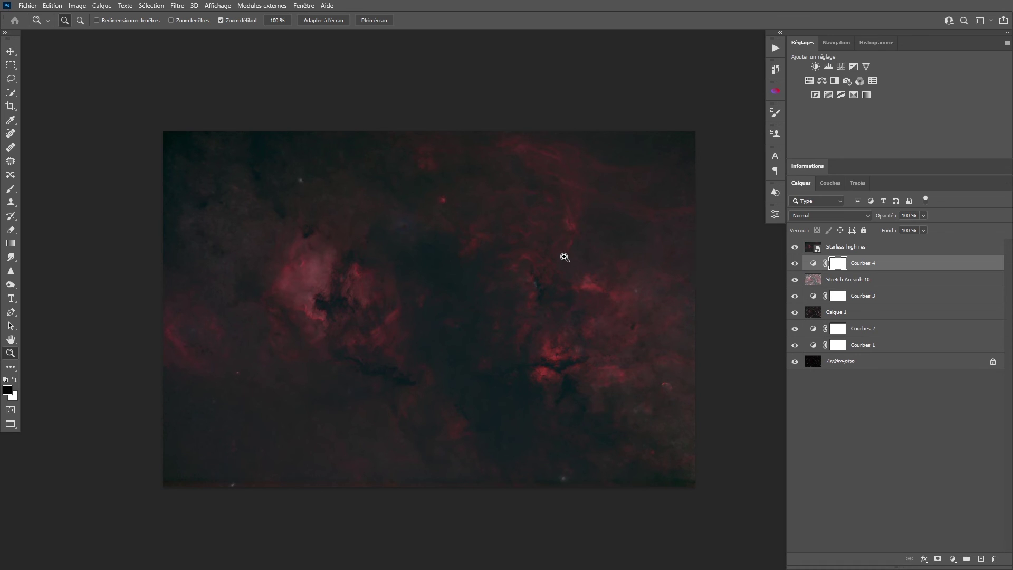
Hide the Starless high res layer to show the starry image and select the Calque 1 layer
drag(518, 294, 517, 278)
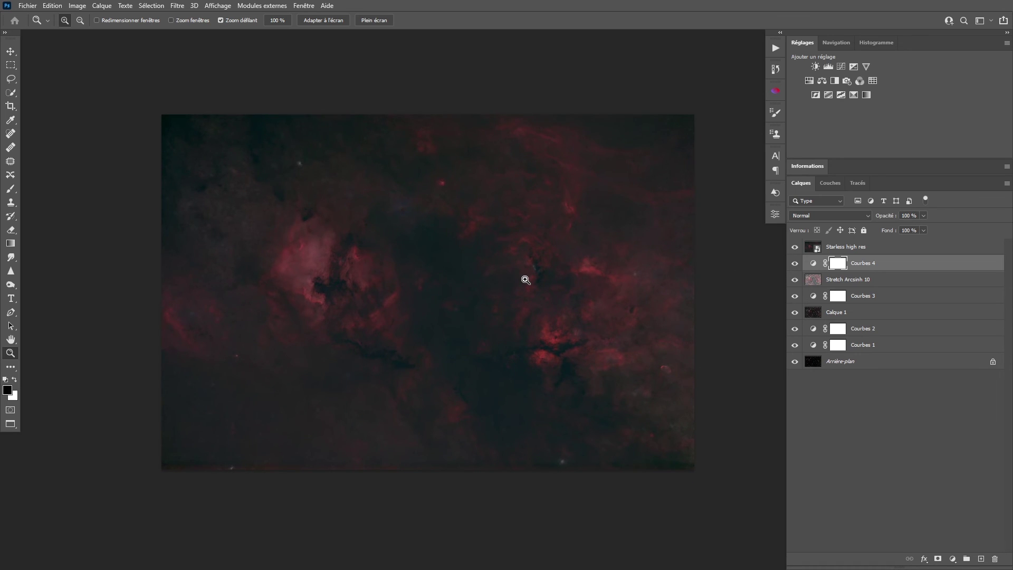
scroll(486, 249, right, 1)
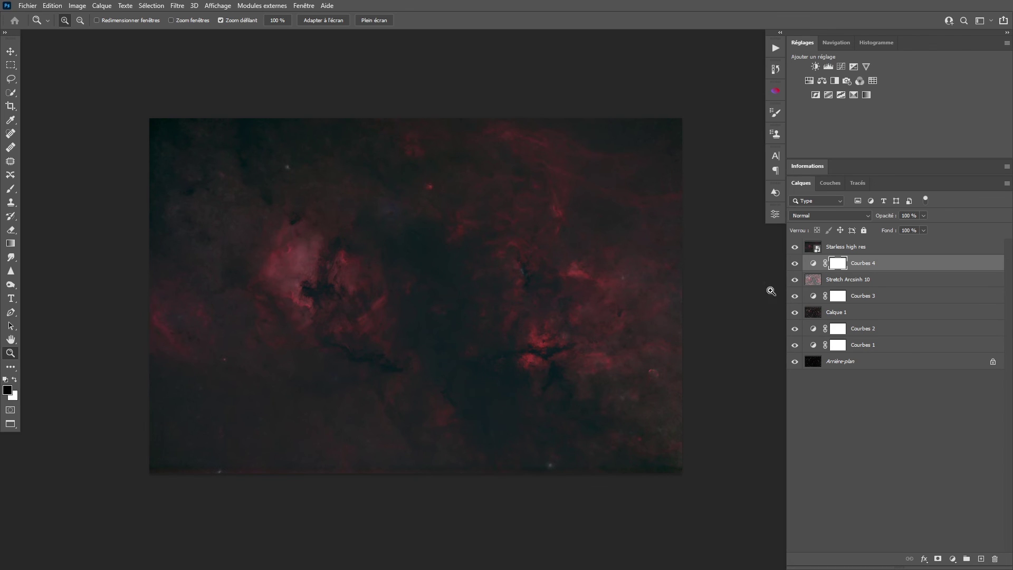
click(794, 247)
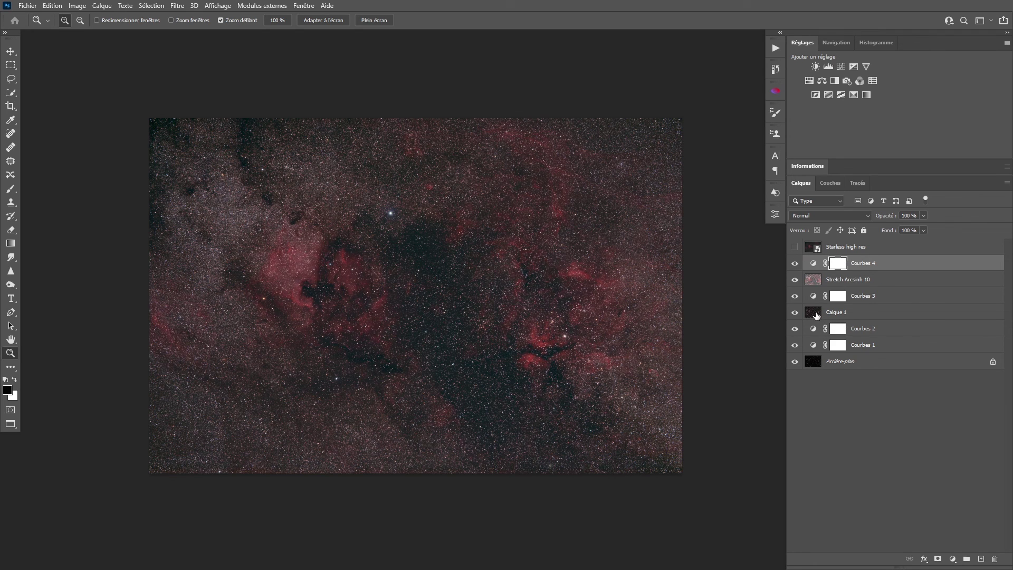
click(816, 315)
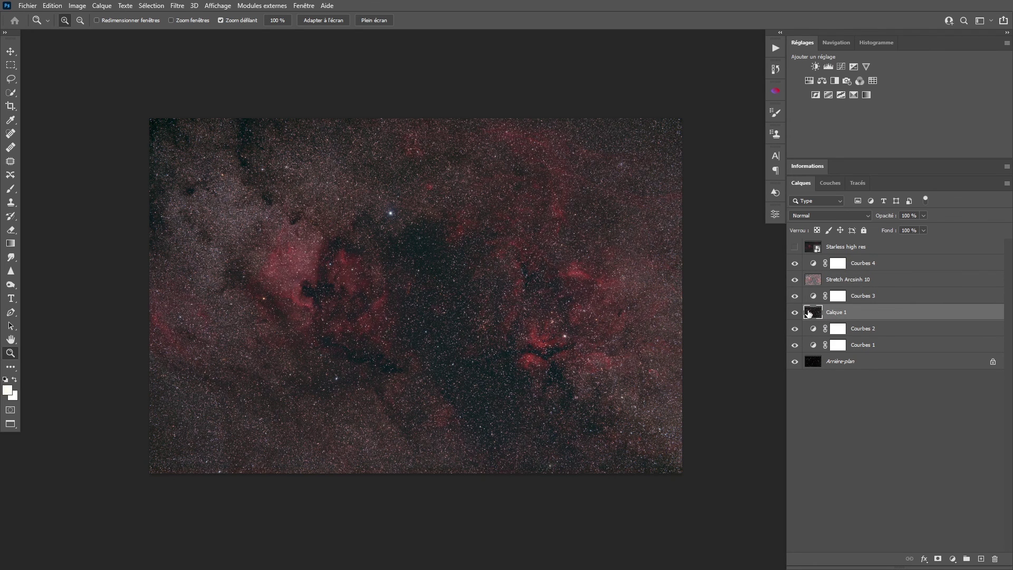
Delete the selected Calque 1 layer and stamp all visible layers into a new layer above Courbes 4
key(Delete)
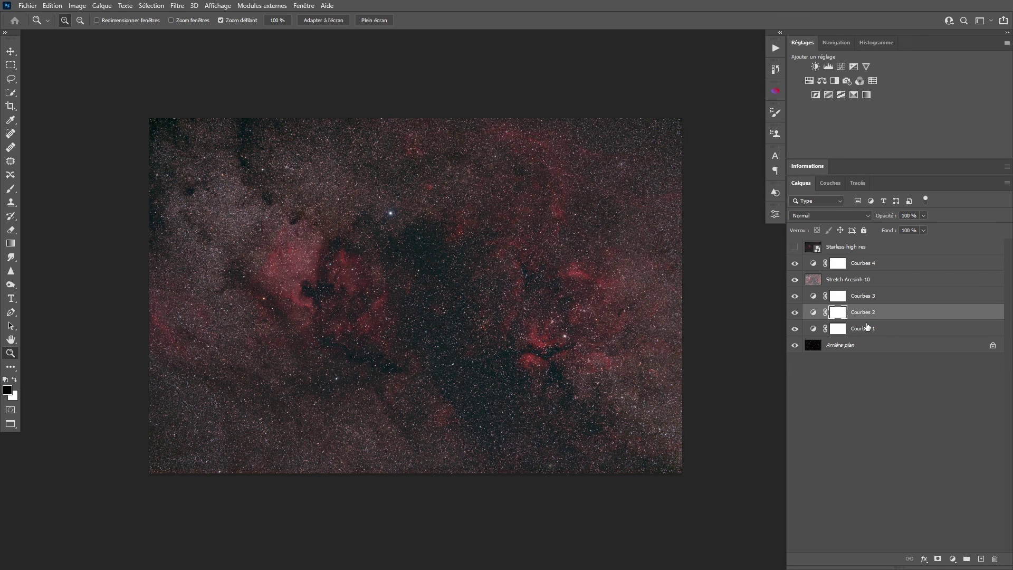
click(813, 265)
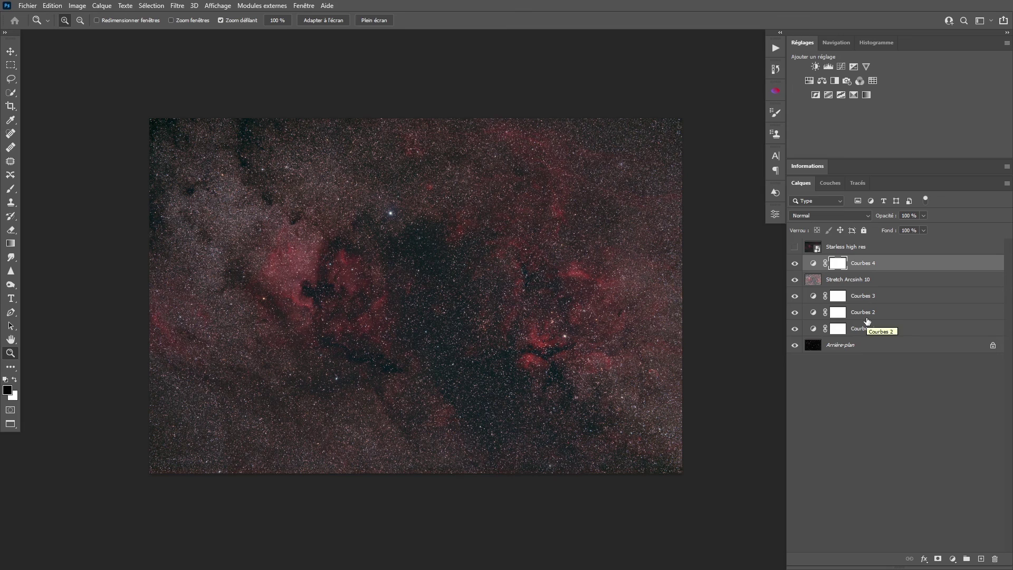
key(ctrl+shift+alt+e)
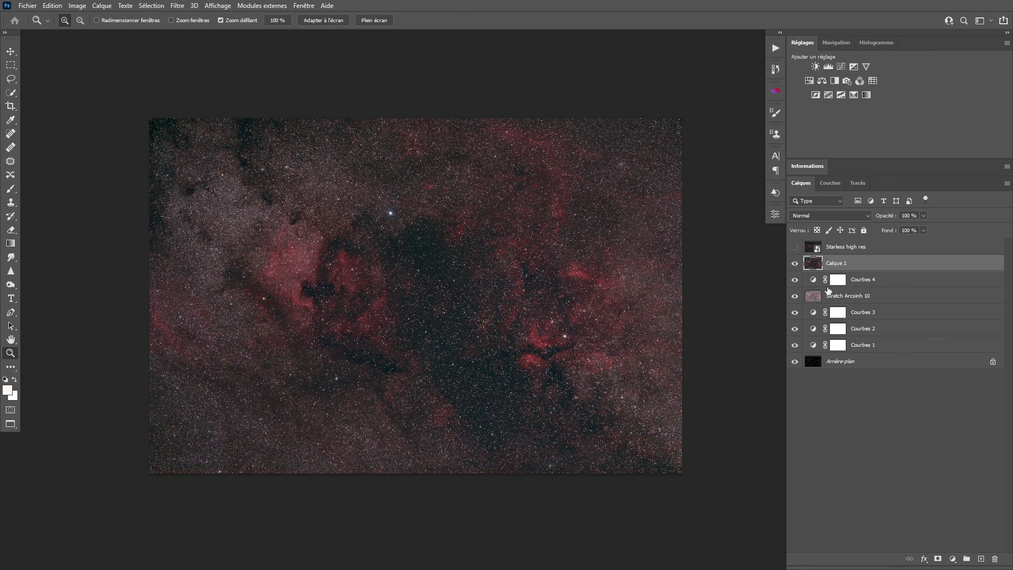
Duplicate the stamped Calque 1 layer and rename the copy Etoiles
key(ctrl+j)
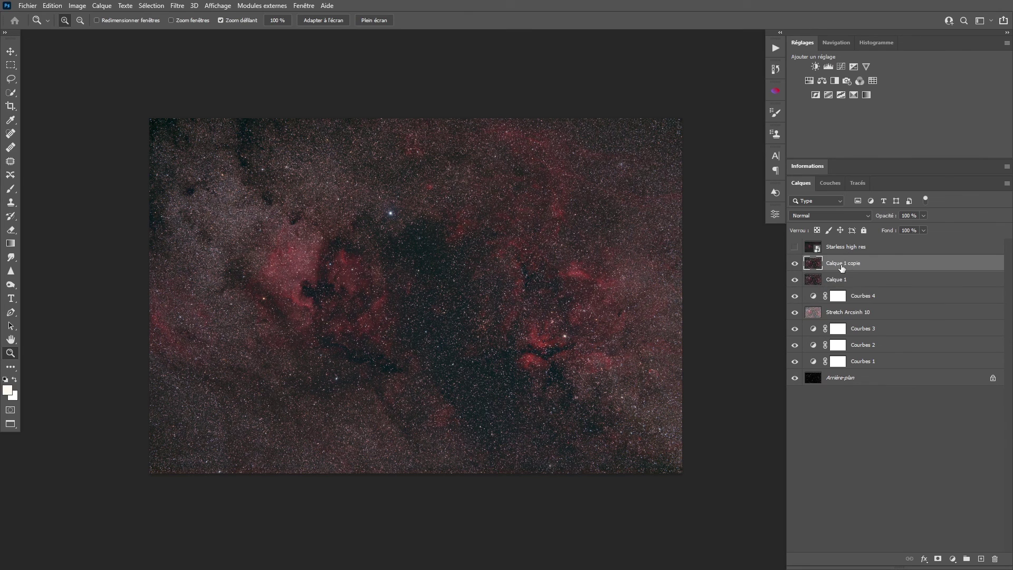
double_click(839, 267)
text(Etoiles)
key(Return)
Subtract the Starless high res layer from the Etoiles layer with Apply Image, using the Soustraction operation on the RVB channel
drag(559, 288, 570, 280)
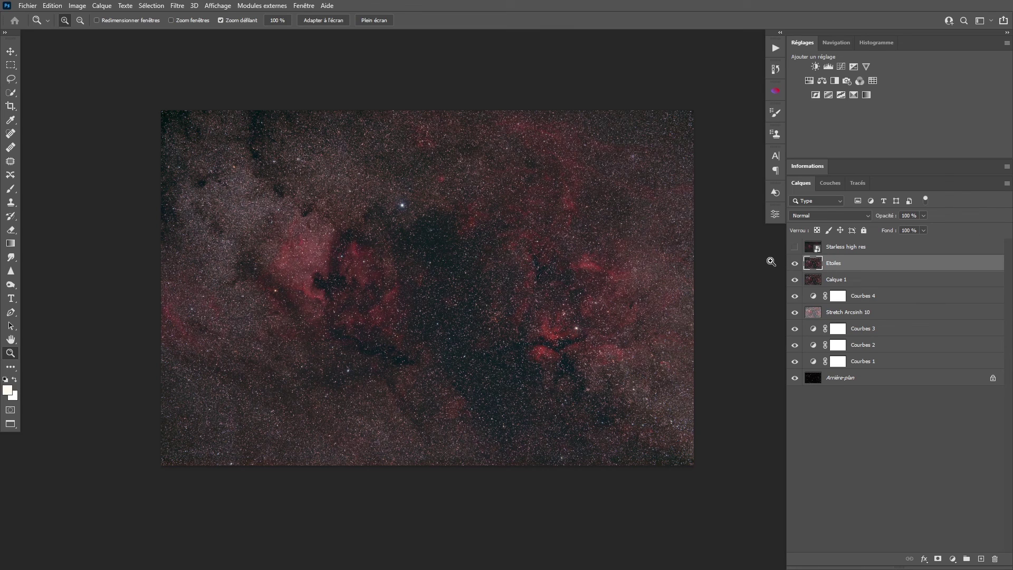
drag(473, 305, 659, 374)
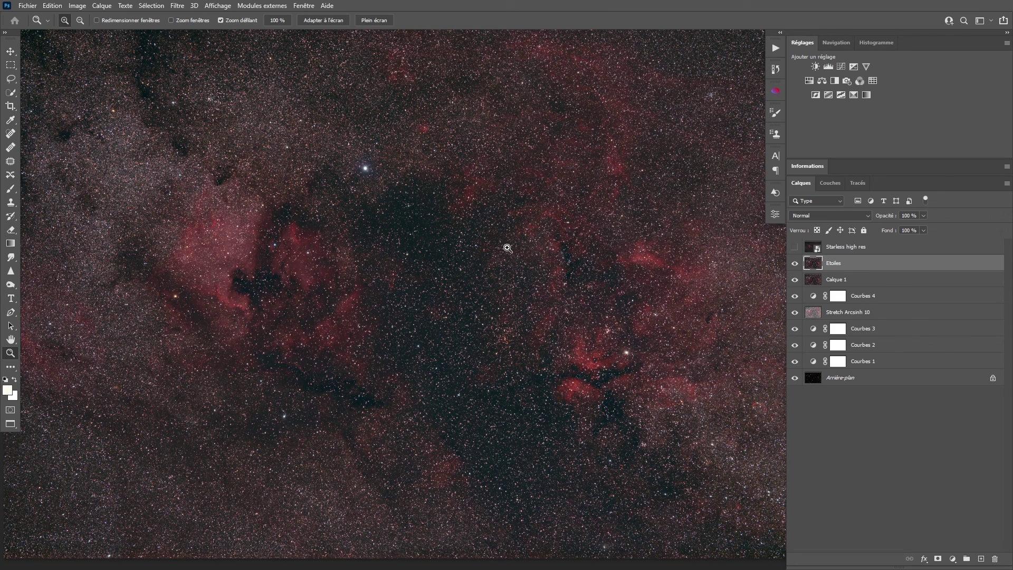
click(845, 248)
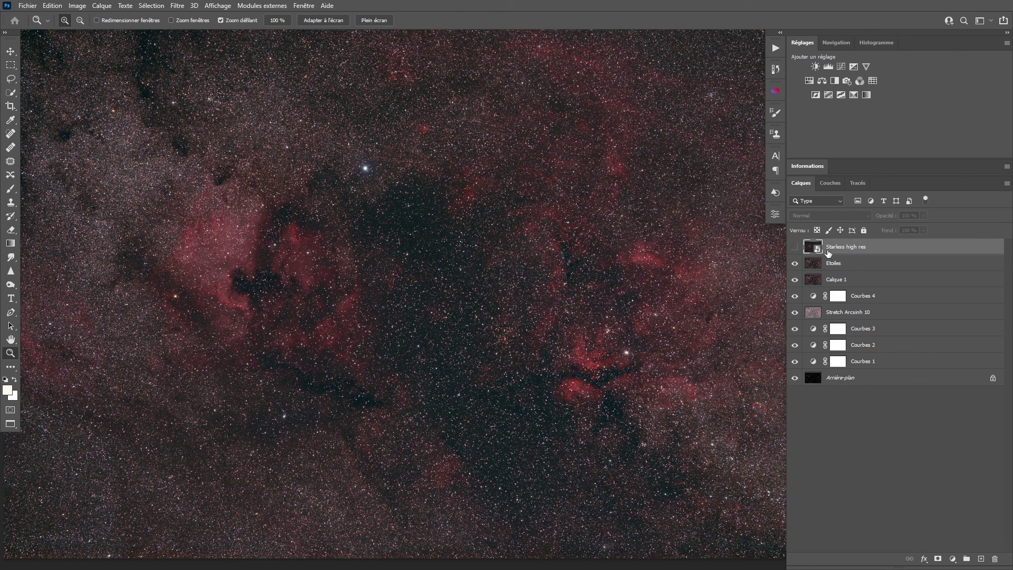
click(855, 264)
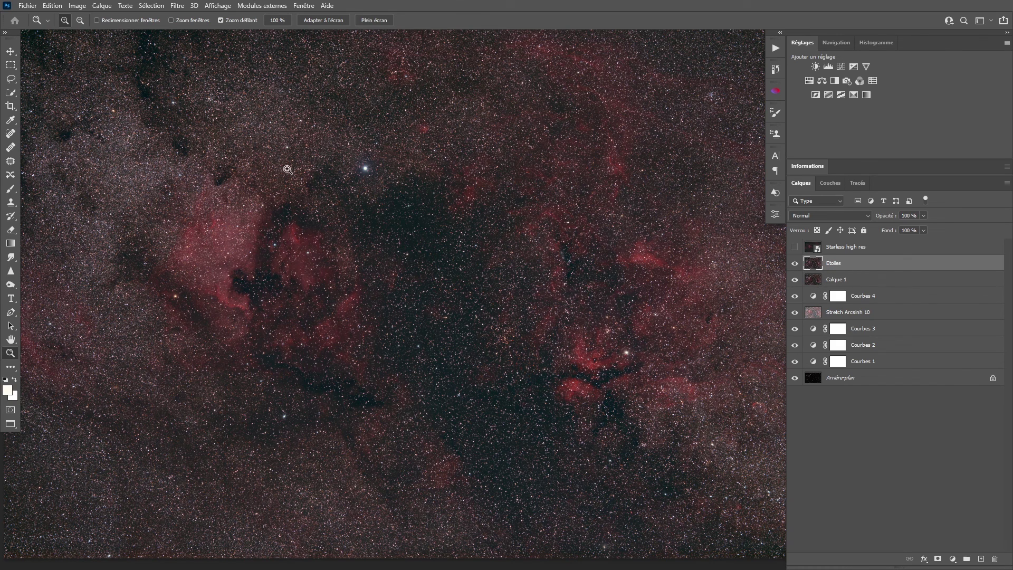
click(75, 6)
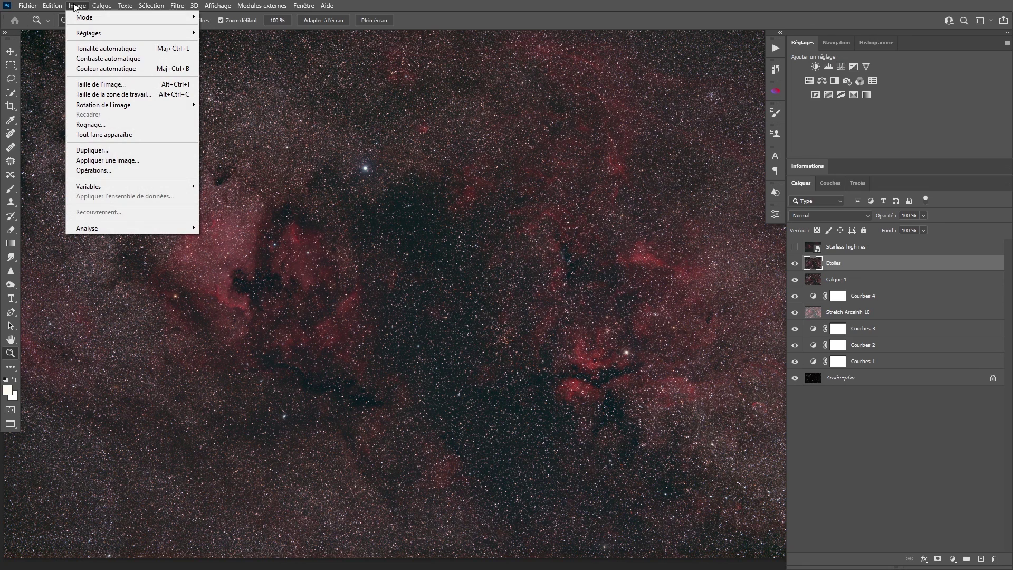
click(125, 160)
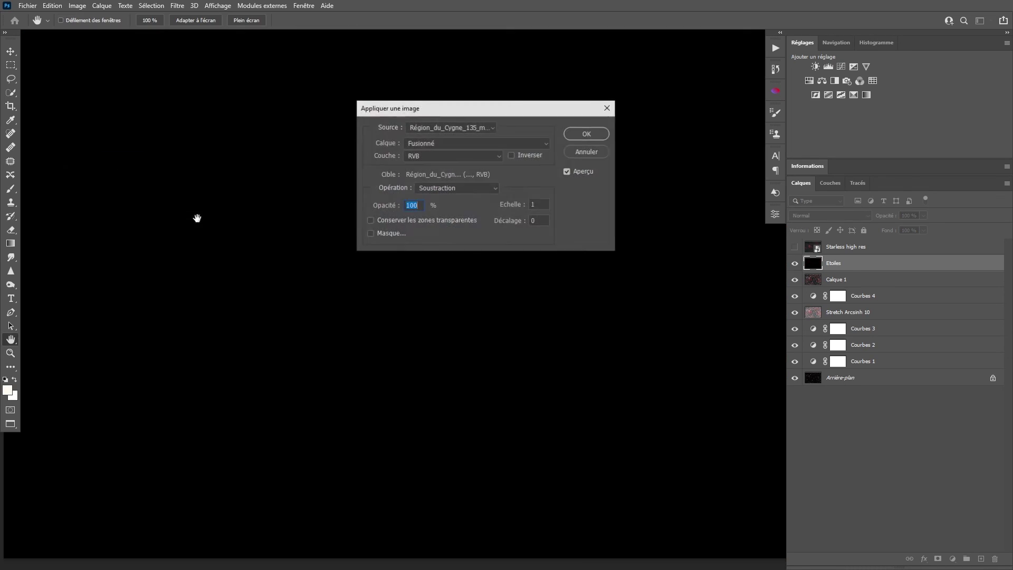
click(427, 143)
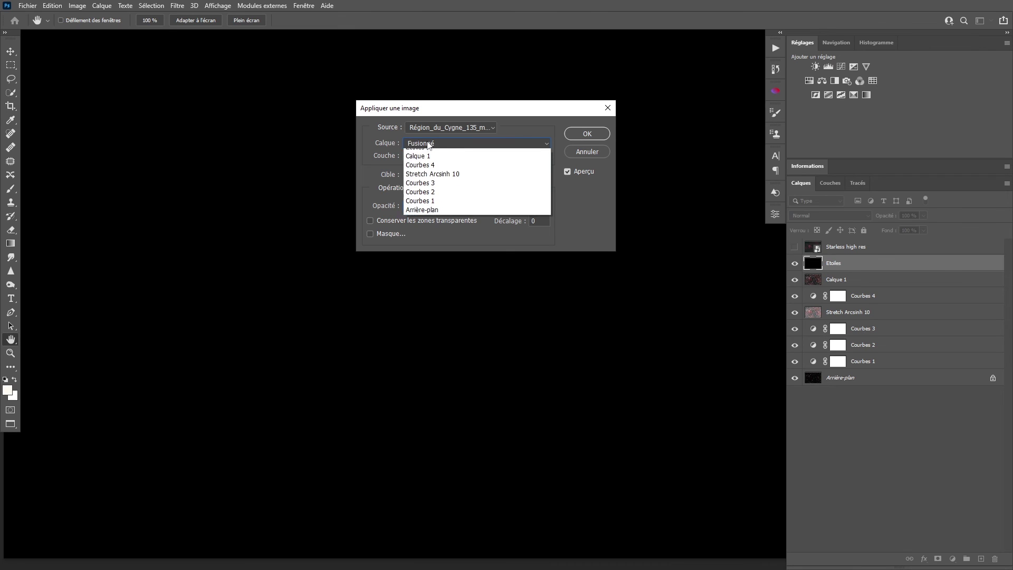
click(443, 172)
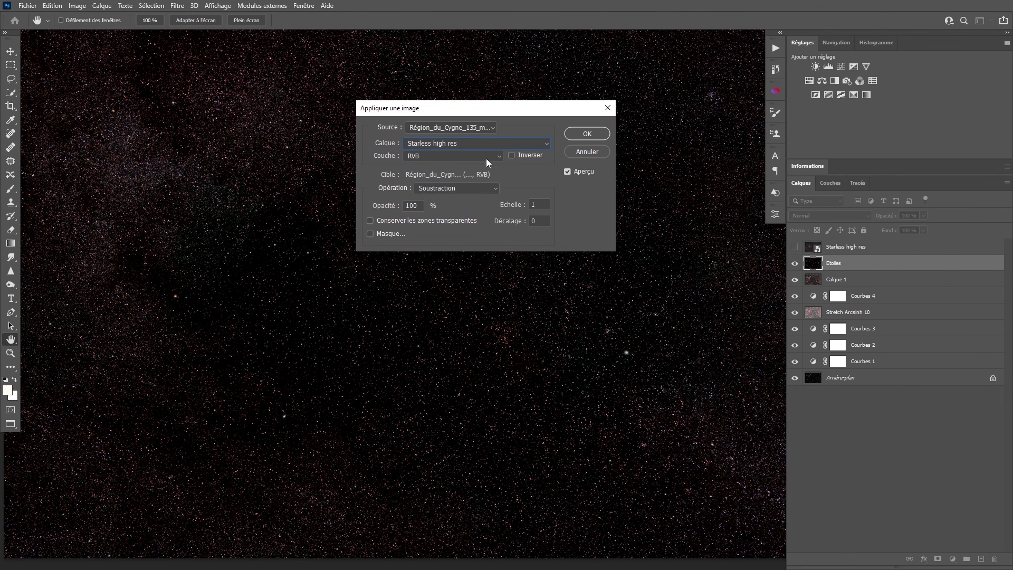
click(454, 188)
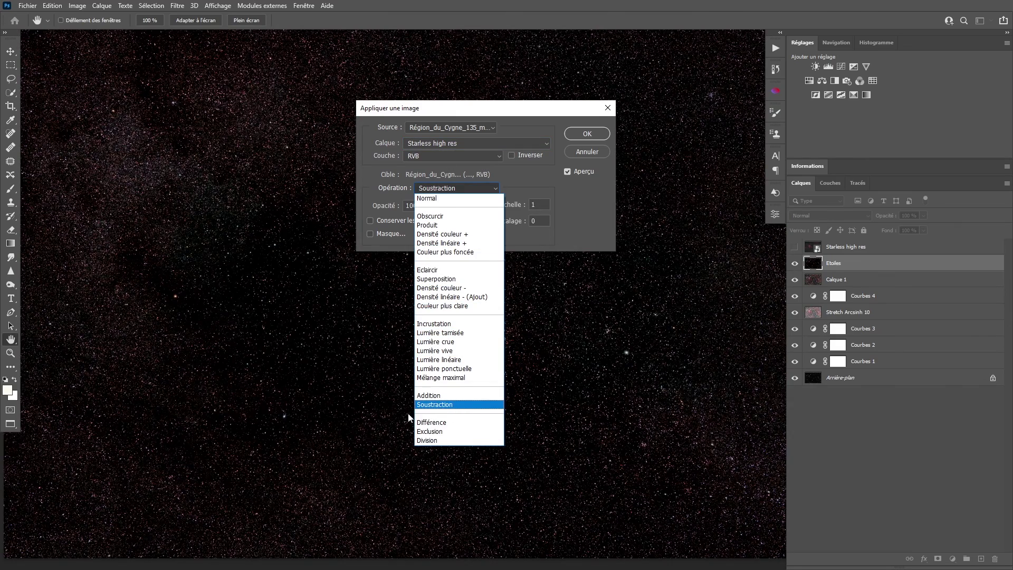
click(444, 406)
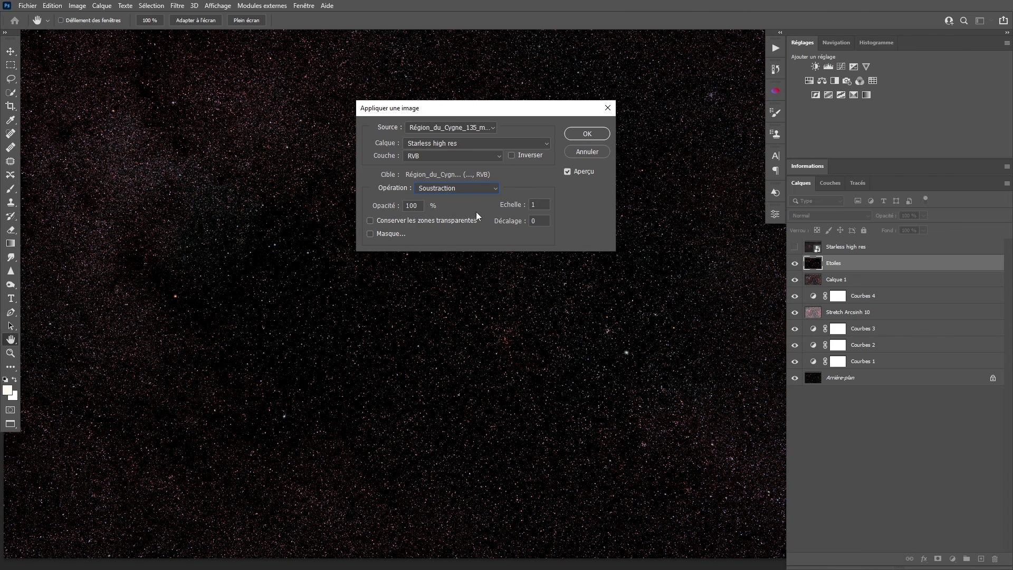
key(z)
click(587, 134)
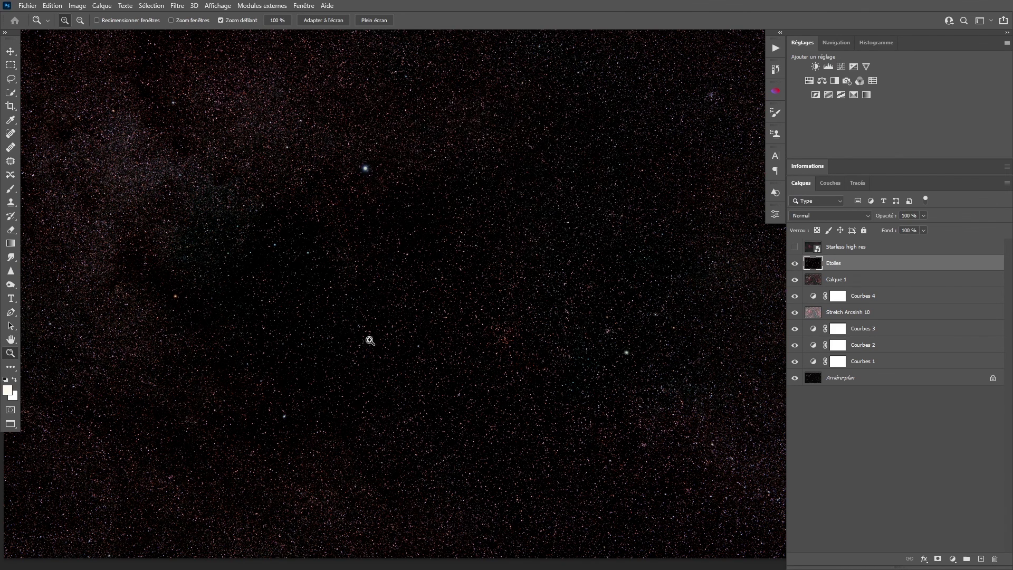
Show the Starless high res layer and move the Etoiles layer above it
drag(523, 306, 581, 311)
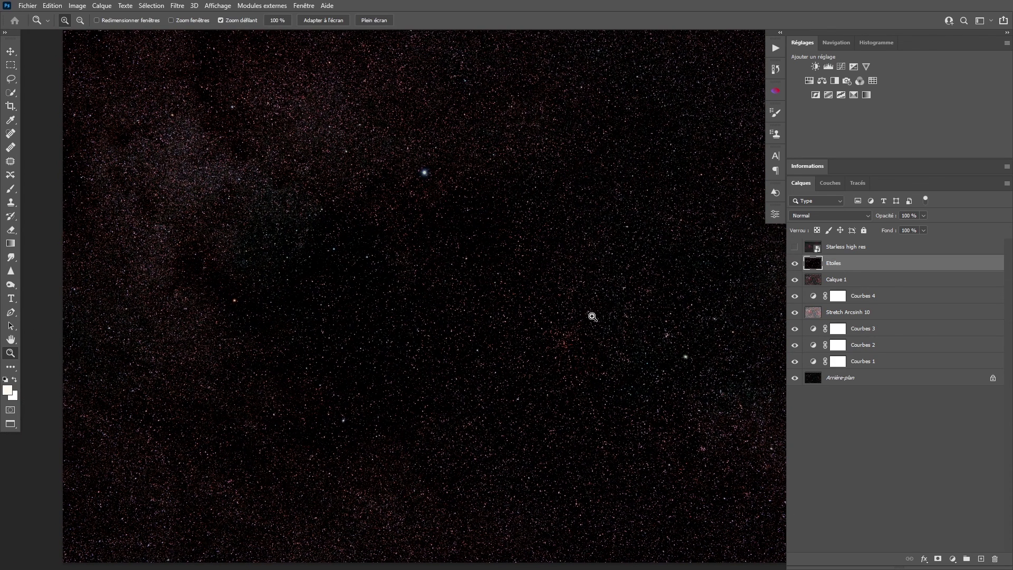
click(794, 247)
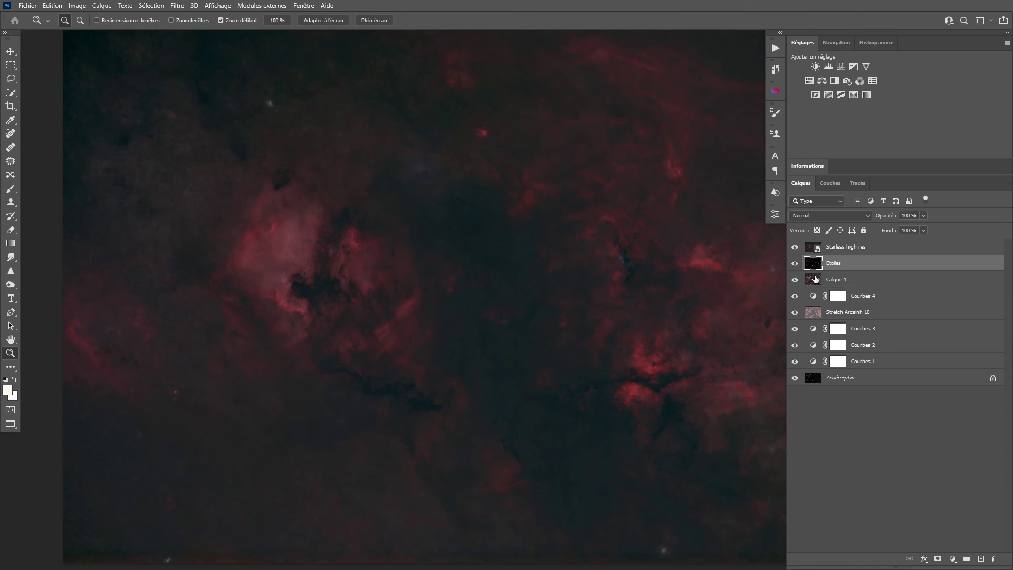
drag(814, 266, 830, 244)
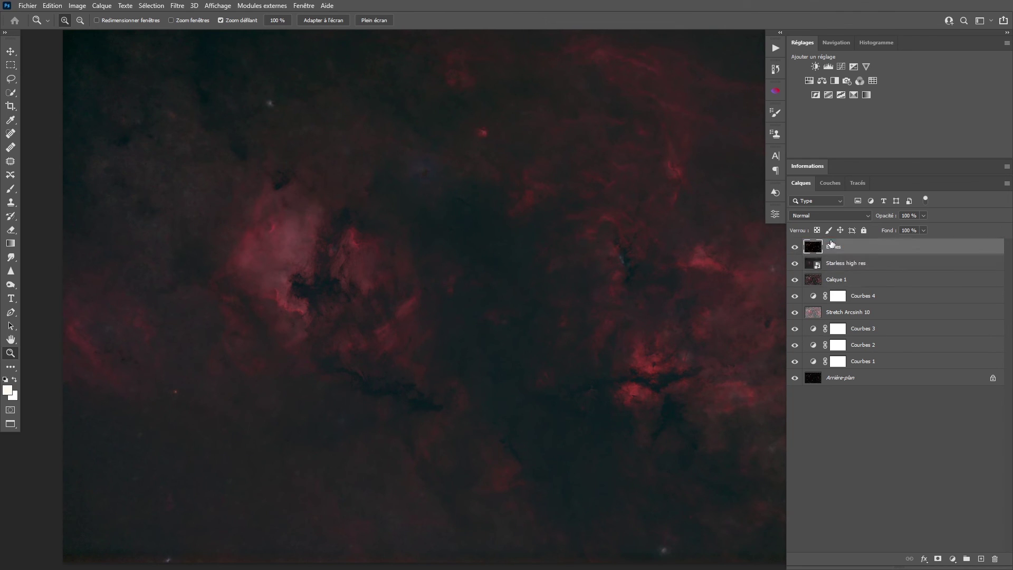
Set the Etoiles layer's blend mode to Densité linéaire - (Ajout) and group it with Starless high res
drag(629, 280, 570, 289)
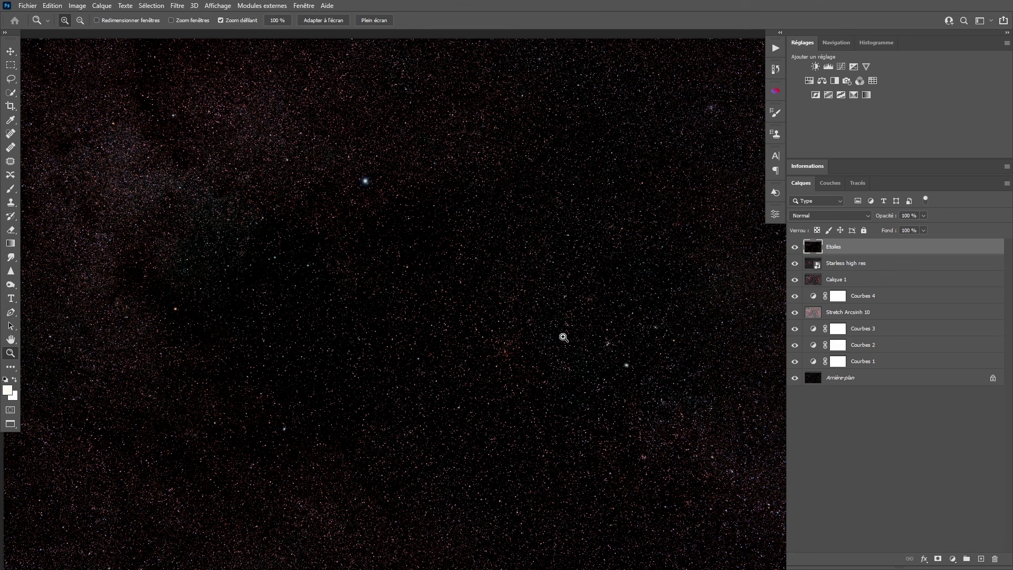
click(820, 216)
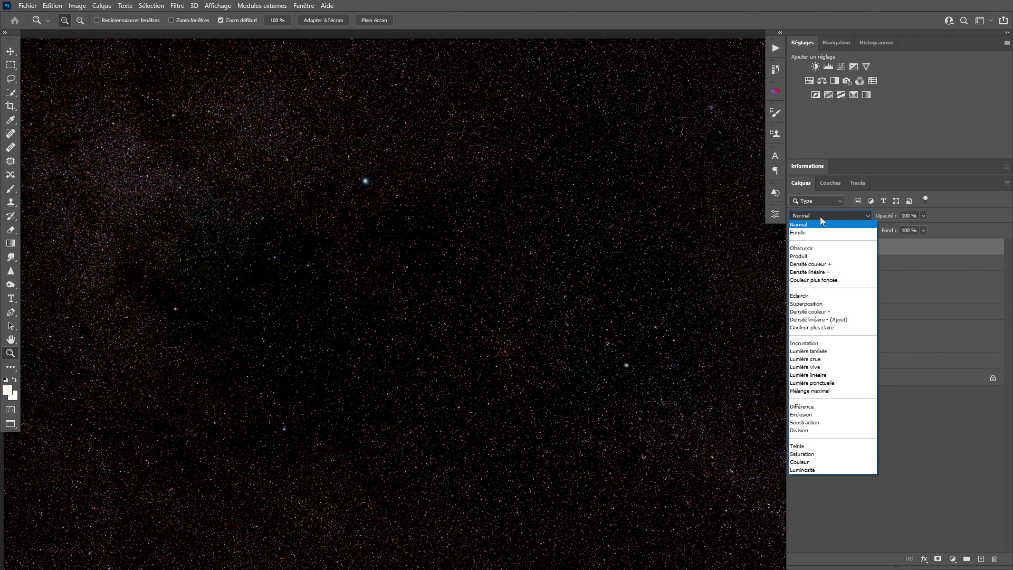
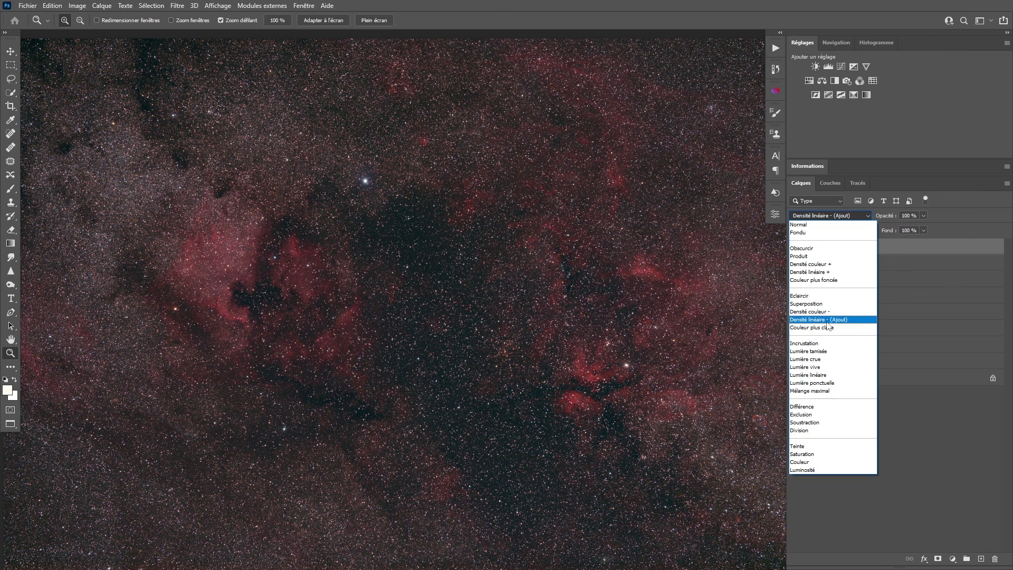
click(827, 321)
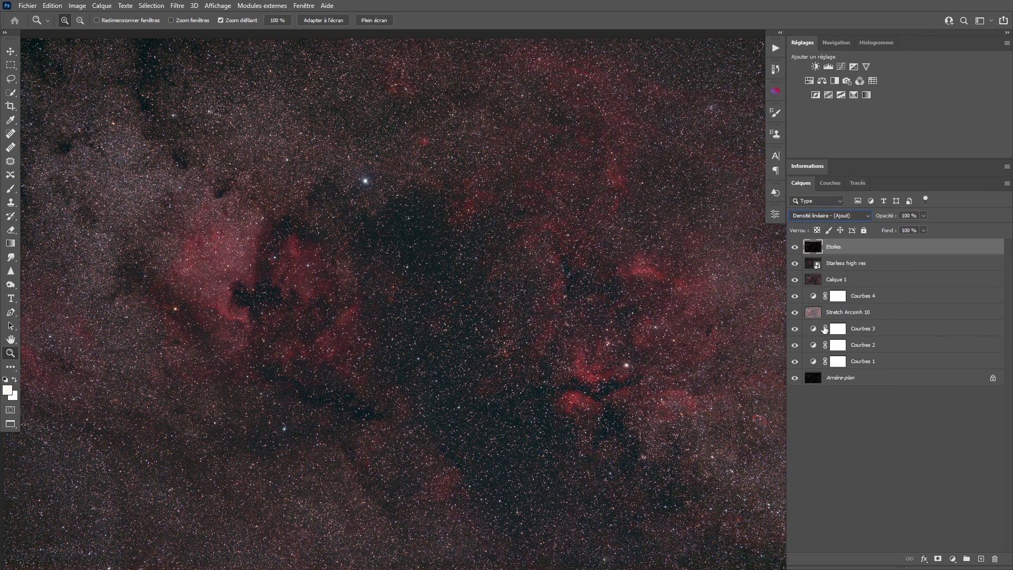
shift+click(884, 269)
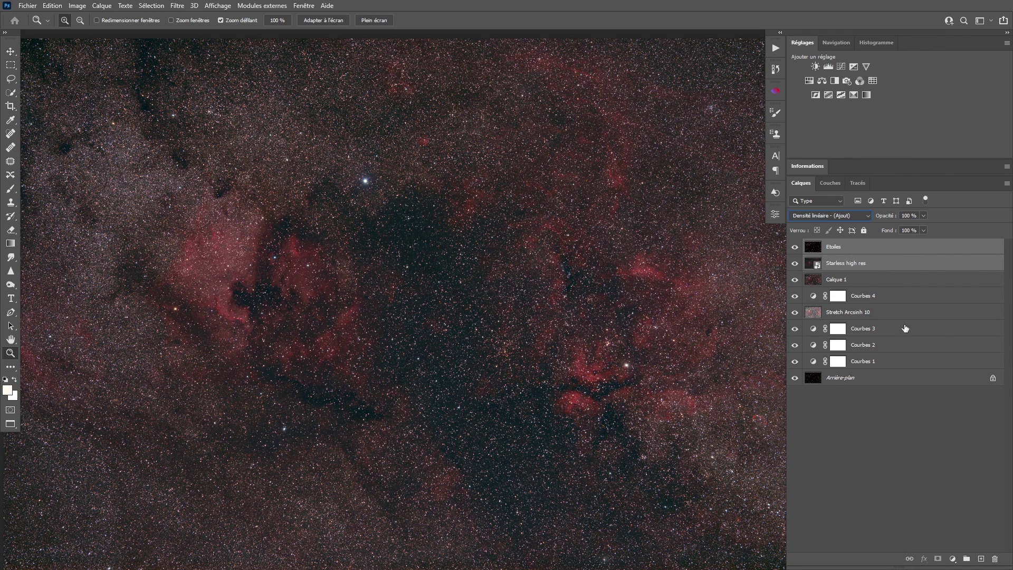
key(ctrl+g)
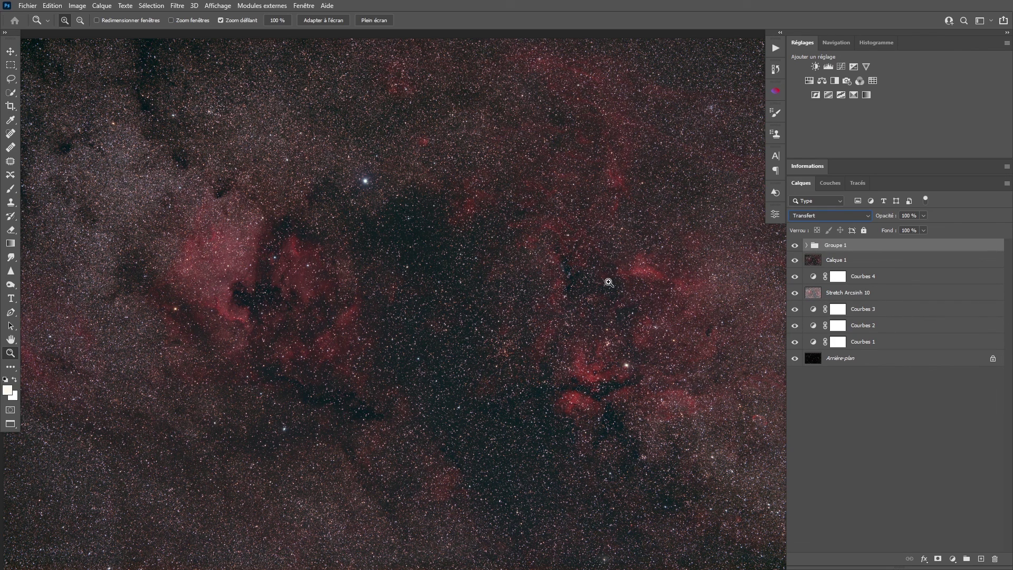
Expand Groupe 1 and compare the left-hand nebula with the Etoiles layer hidden and shown
click(262, 277)
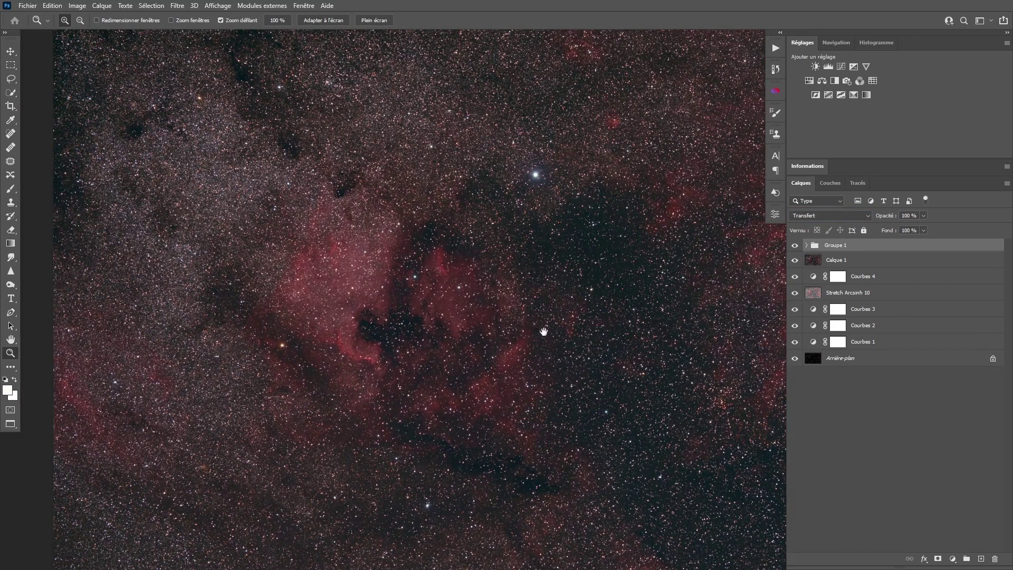
click(805, 245)
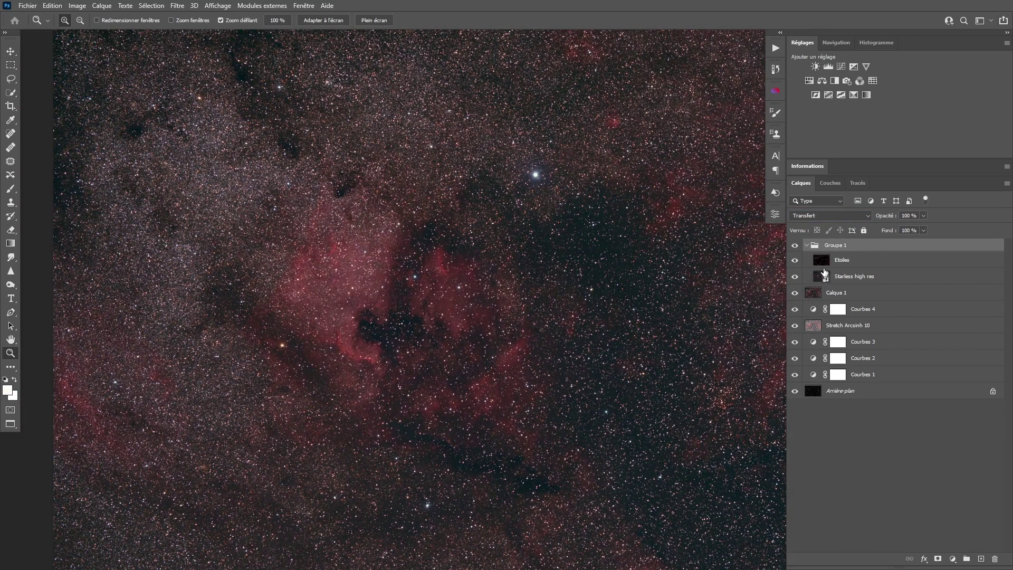
click(795, 260)
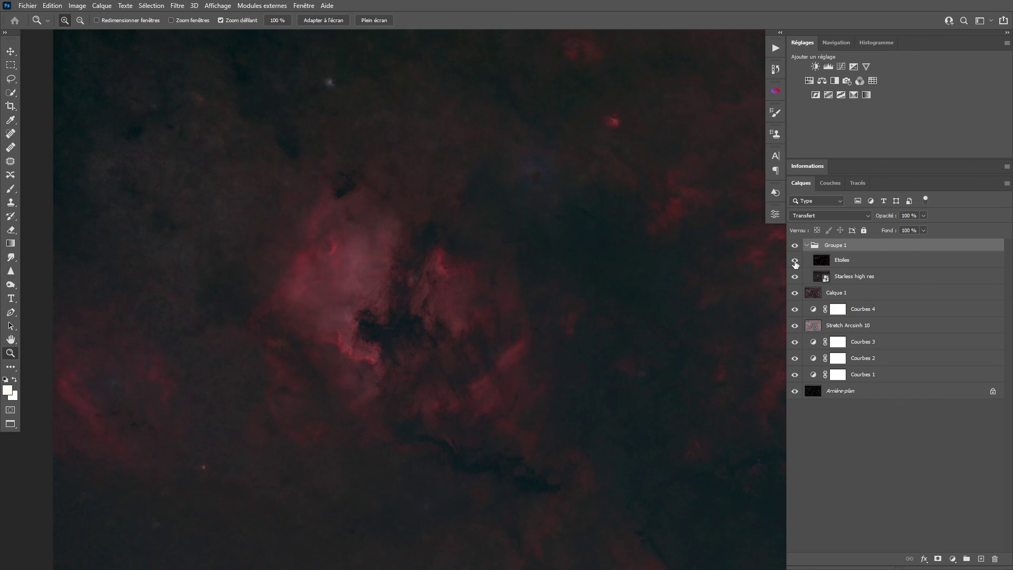
click(795, 261)
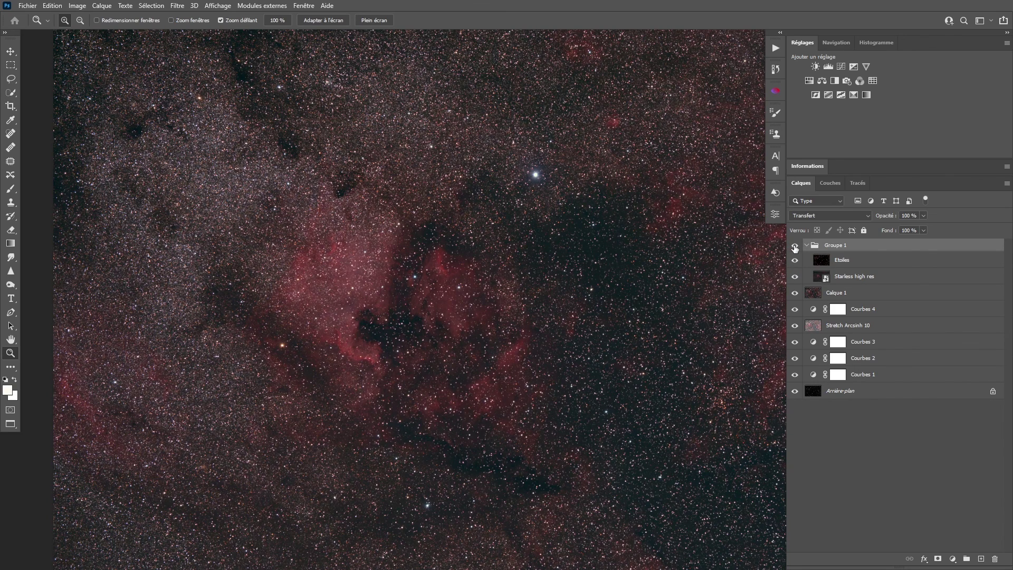
Compare the recombined stars and nebula of Groupe 1 with the original Calque 1 image, close up and across the wider view
click(794, 246)
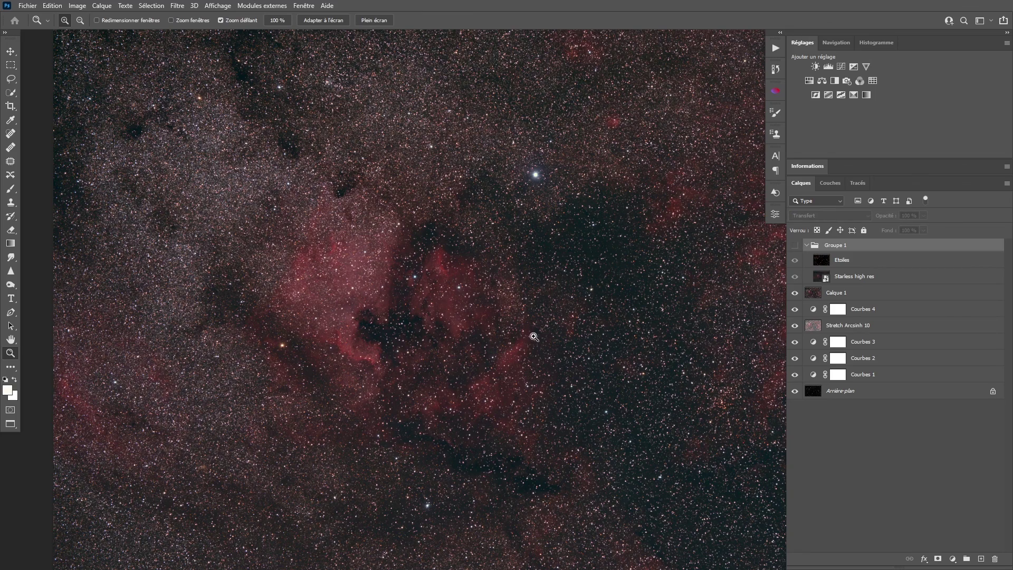
drag(501, 330, 567, 371)
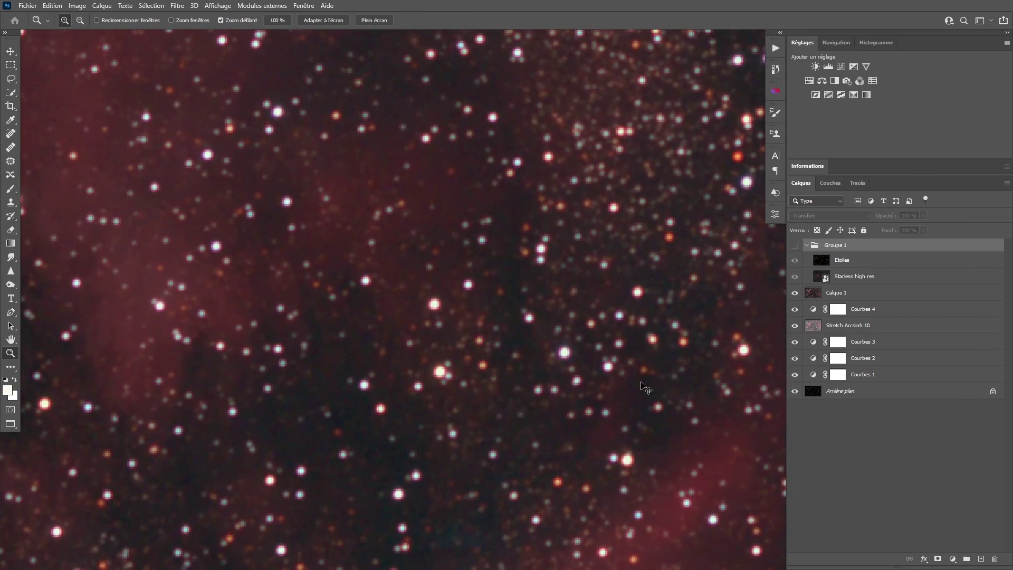
key(ctrl+comma)
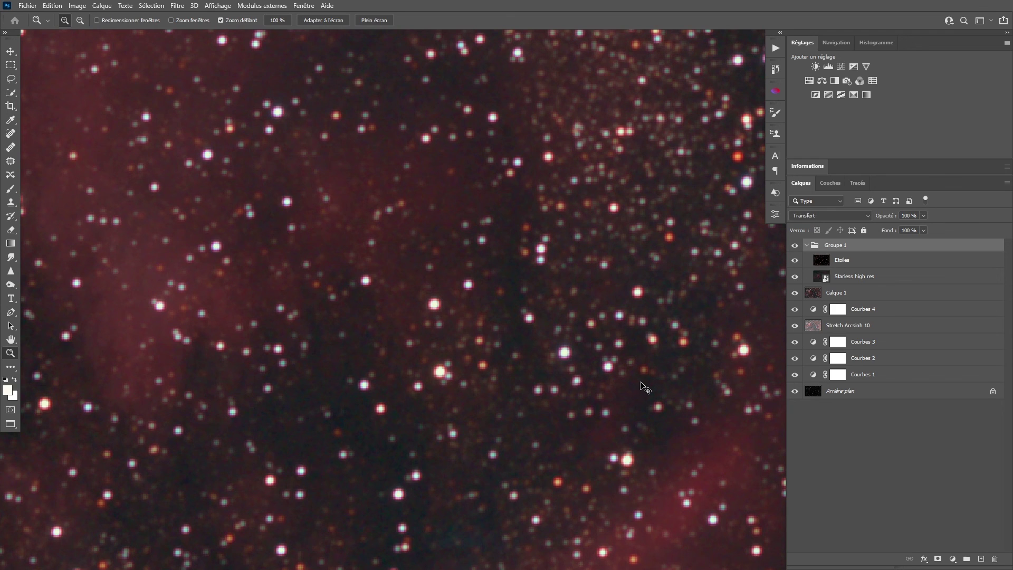
click(794, 246)
click(816, 296)
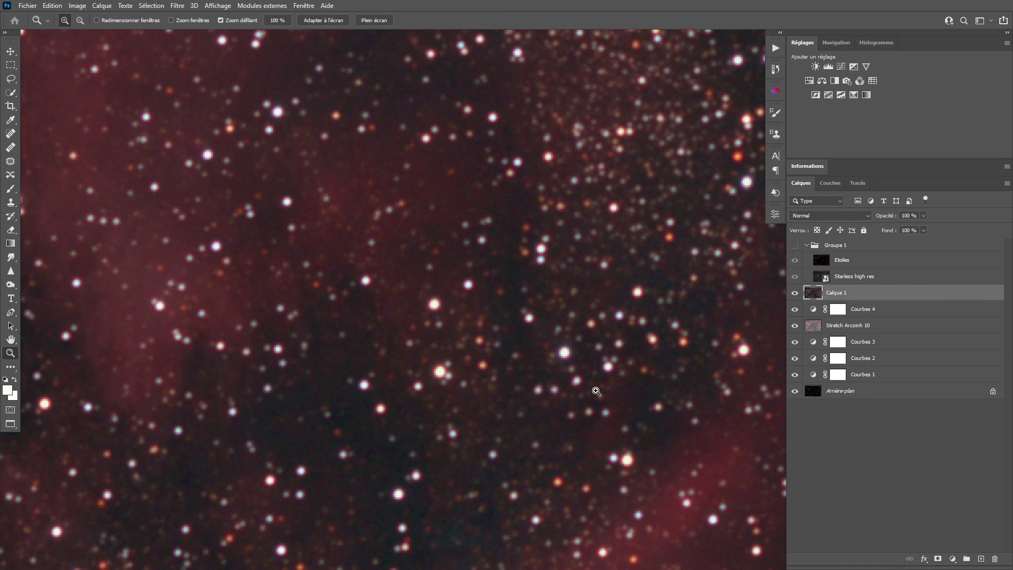
key(ctrl+z)
key(ctrl+shift+z)
key(ctrl+z)
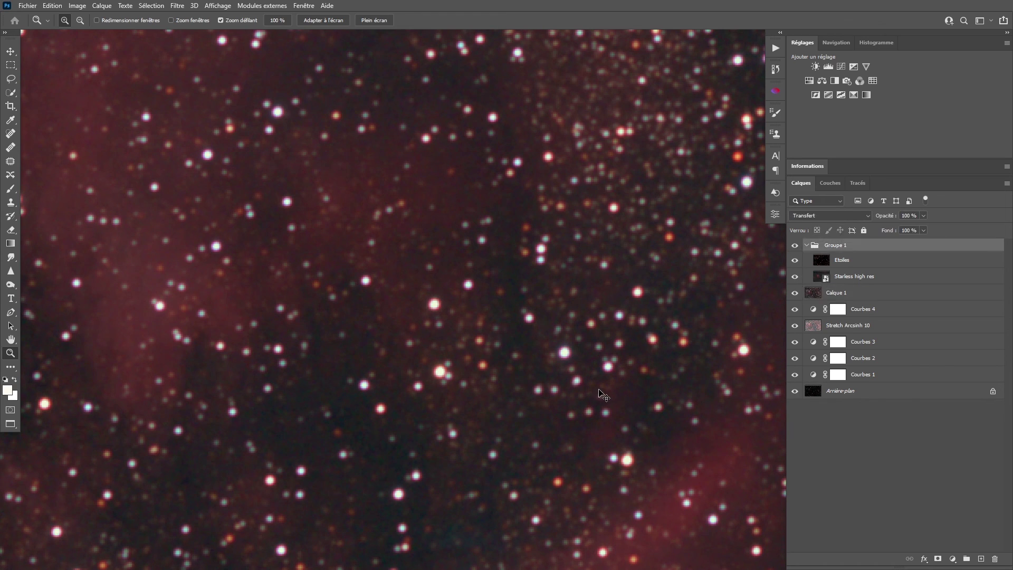
key(ctrl+shift+z)
key(ctrl+z)
scroll(633, 374, down, 10)
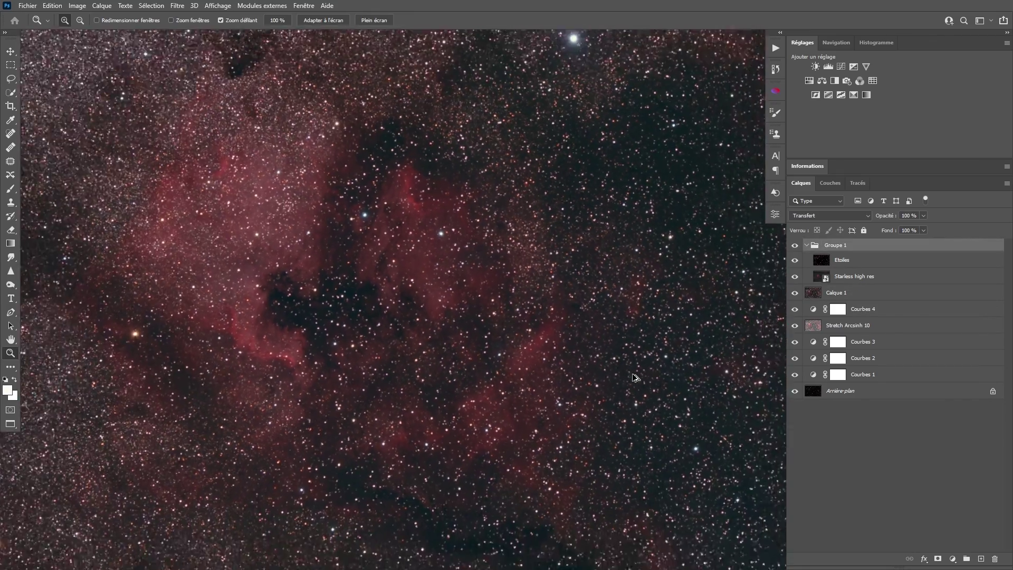
scroll(633, 374, down, 3)
scroll(626, 404, down, 3)
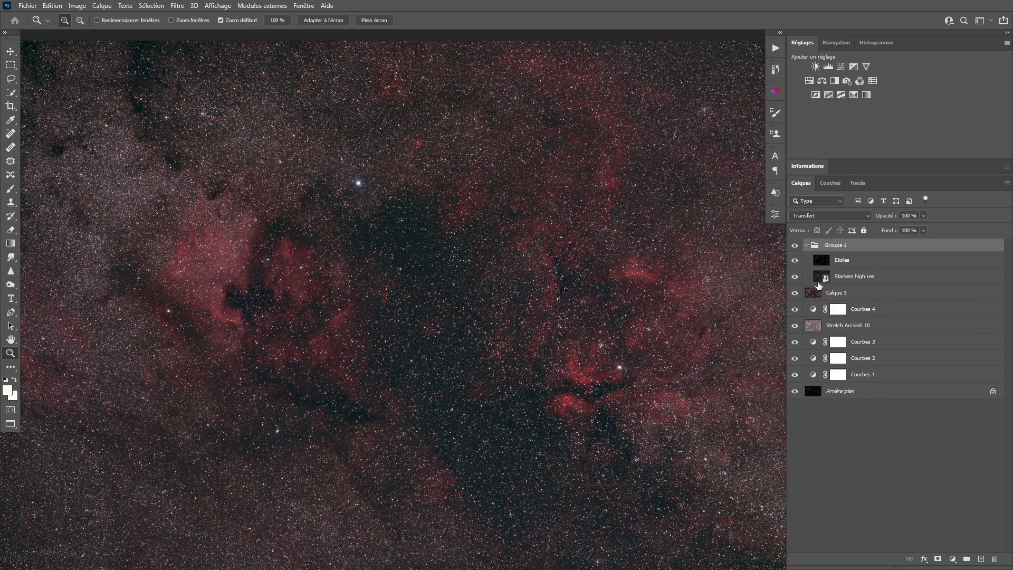
Move the Etoiles and Starless high res layers out of Groupe 1 and remove the empty group
shift+click(826, 276)
click(822, 260)
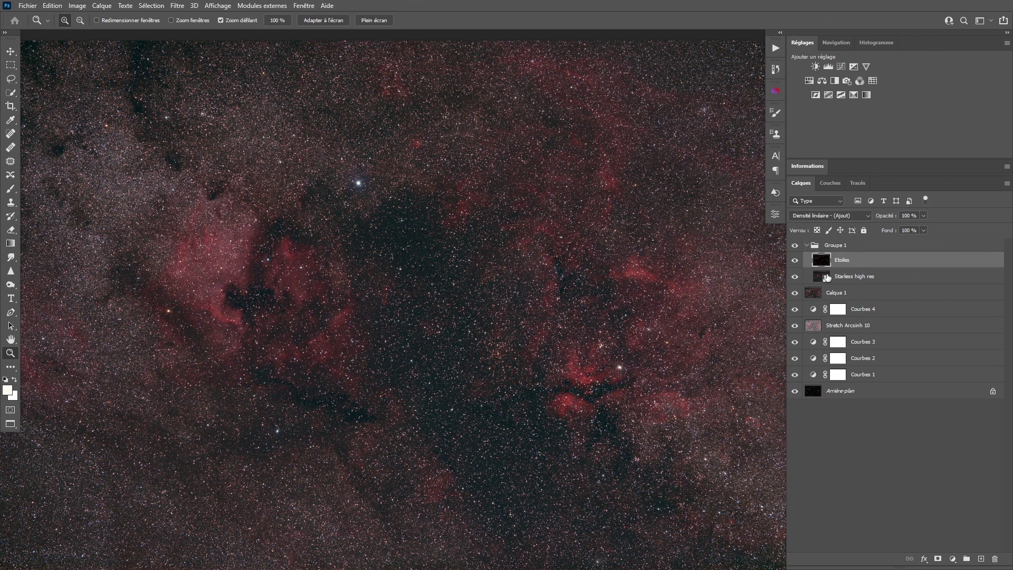
shift+click(826, 277)
drag(822, 261, 844, 241)
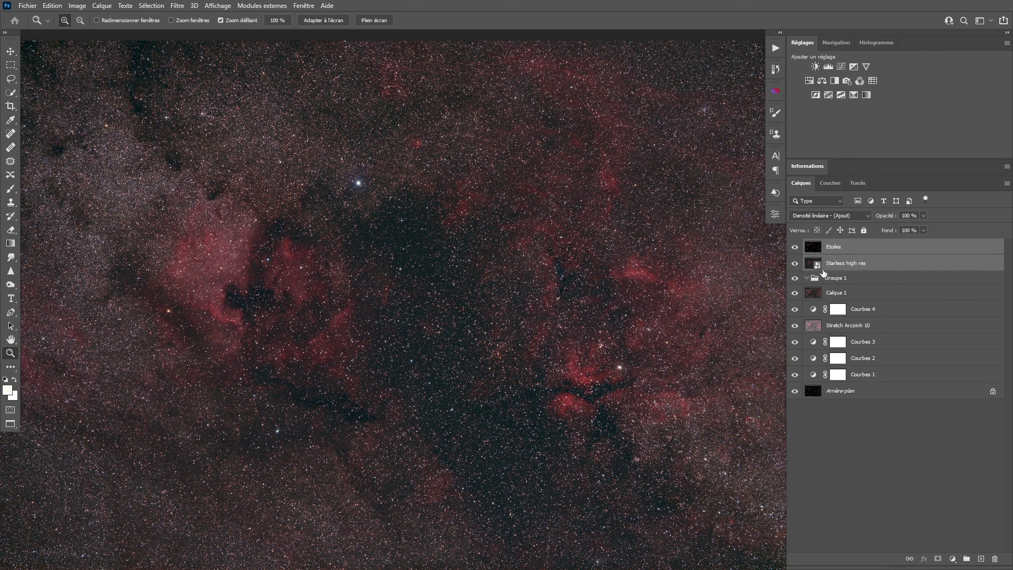
click(855, 281)
key(ctrl+shift+g)
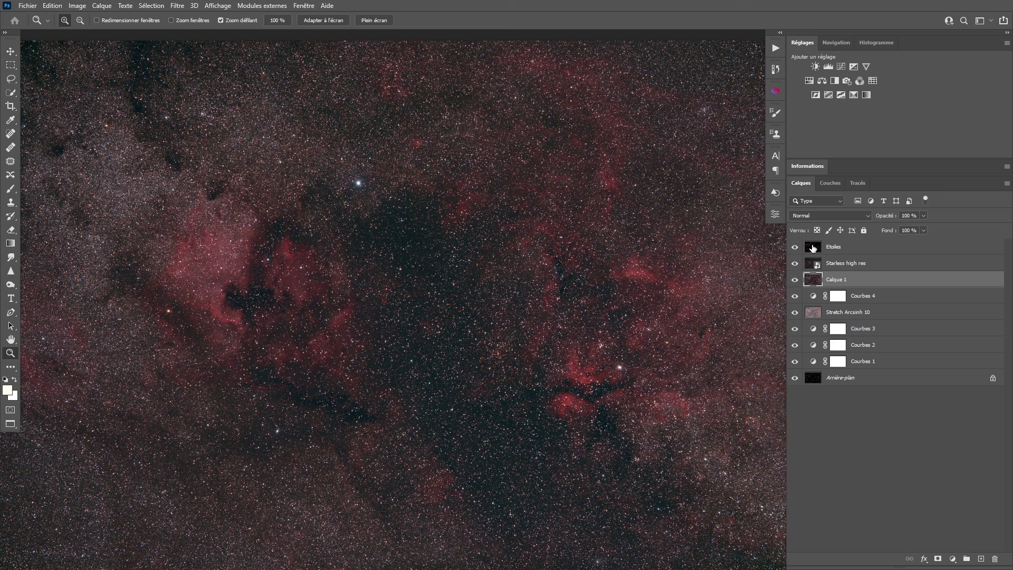
Place the Etoiles layer alone in a new group and name the group Etoiles
click(812, 247)
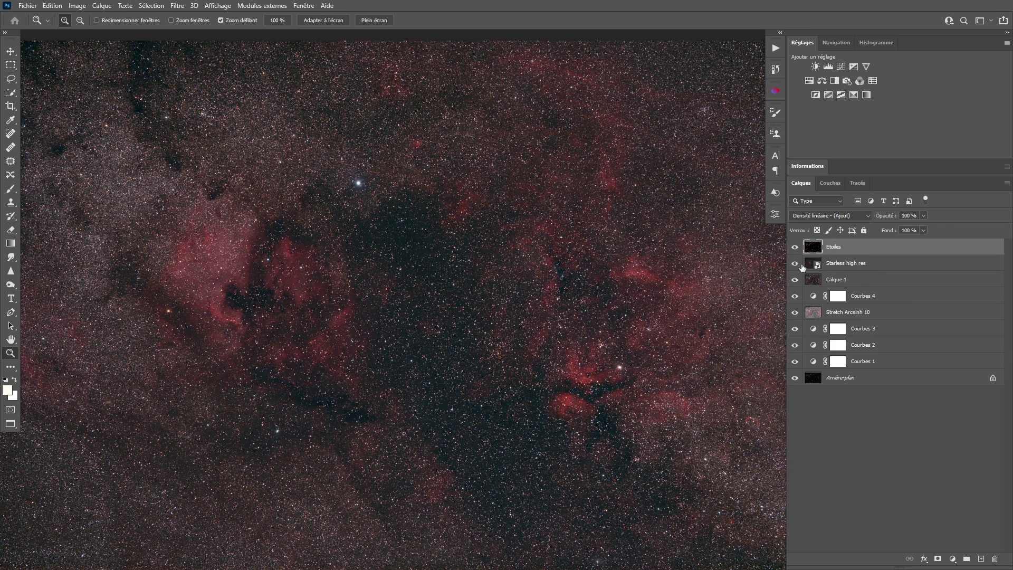
key(ctrl+g)
double_click(837, 246)
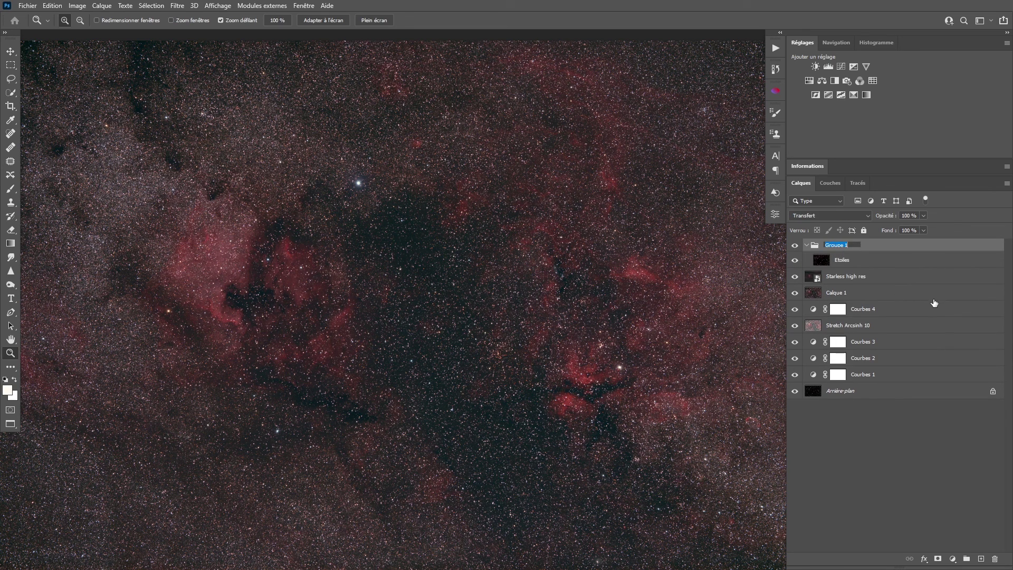
text(Etoiles)
key(Return)
Convert the Etoiles layer inside the Etoiles group into a smart object
click(863, 263)
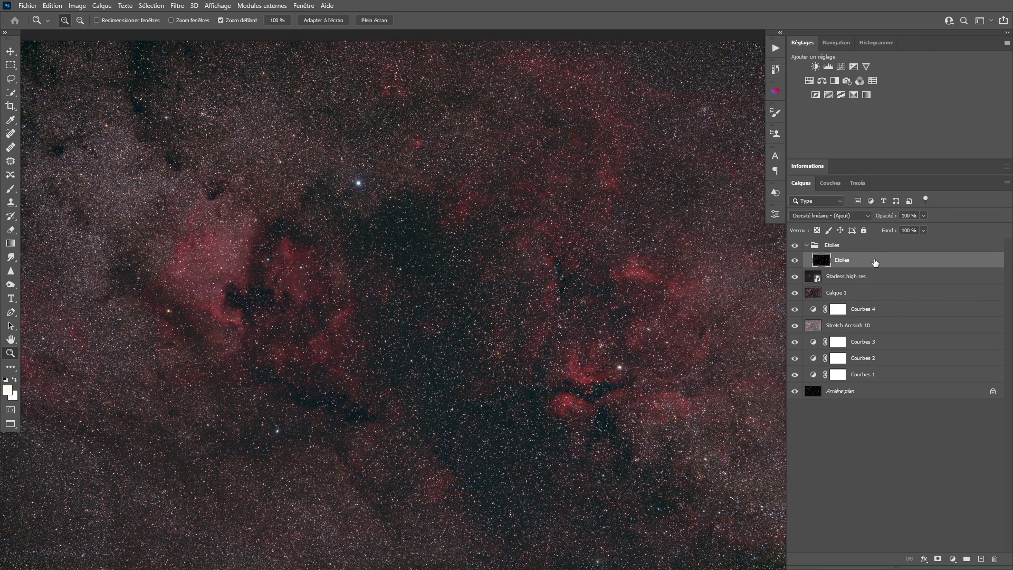
right_click(874, 261)
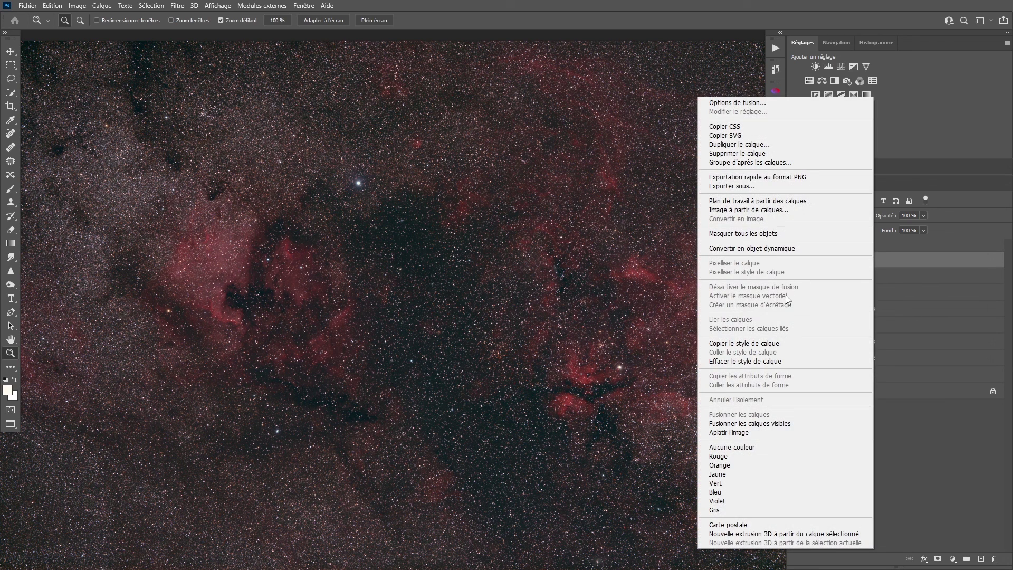
click(909, 267)
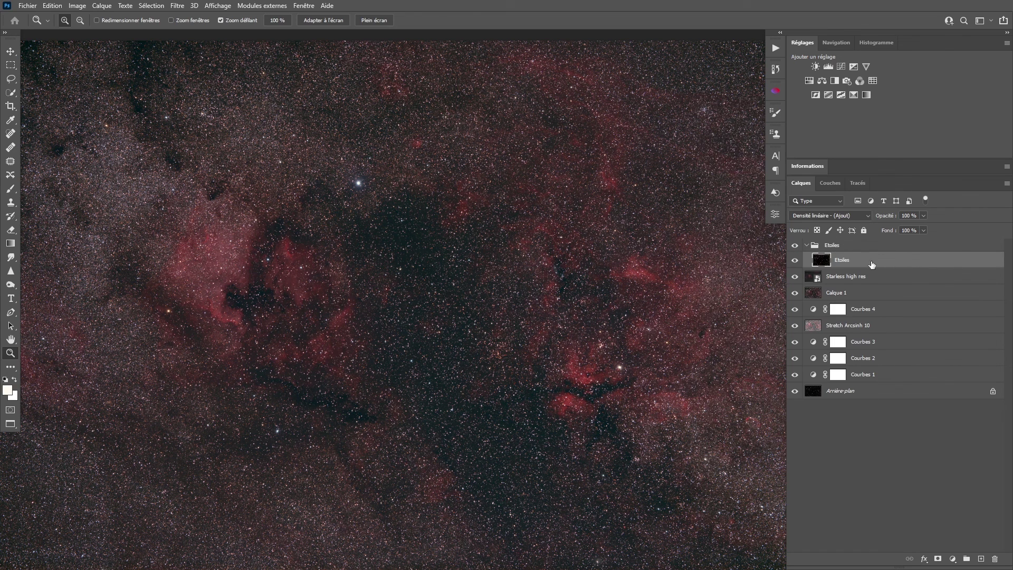
right_click(903, 261)
click(802, 249)
right_click(822, 262)
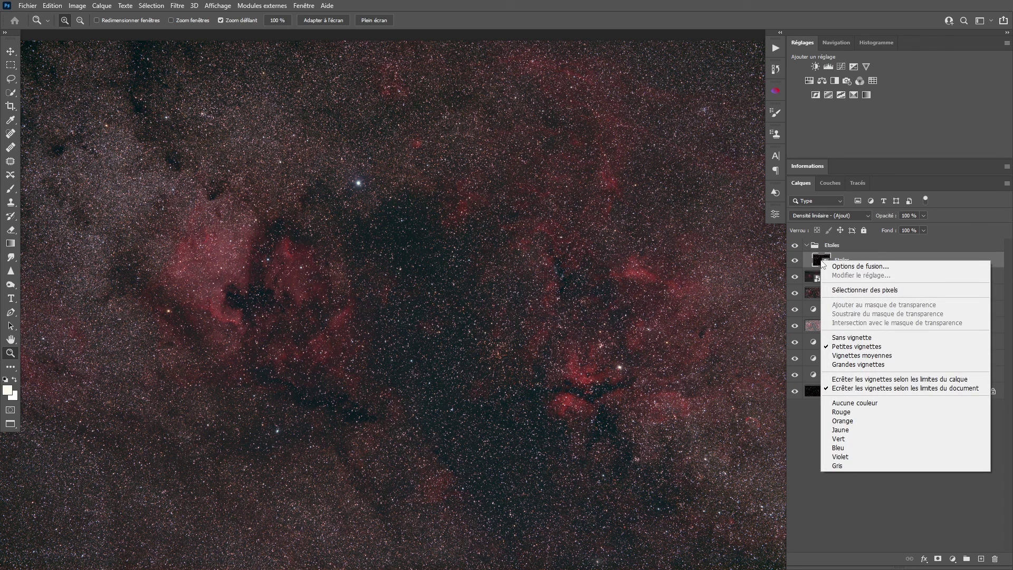
click(873, 258)
right_click(888, 258)
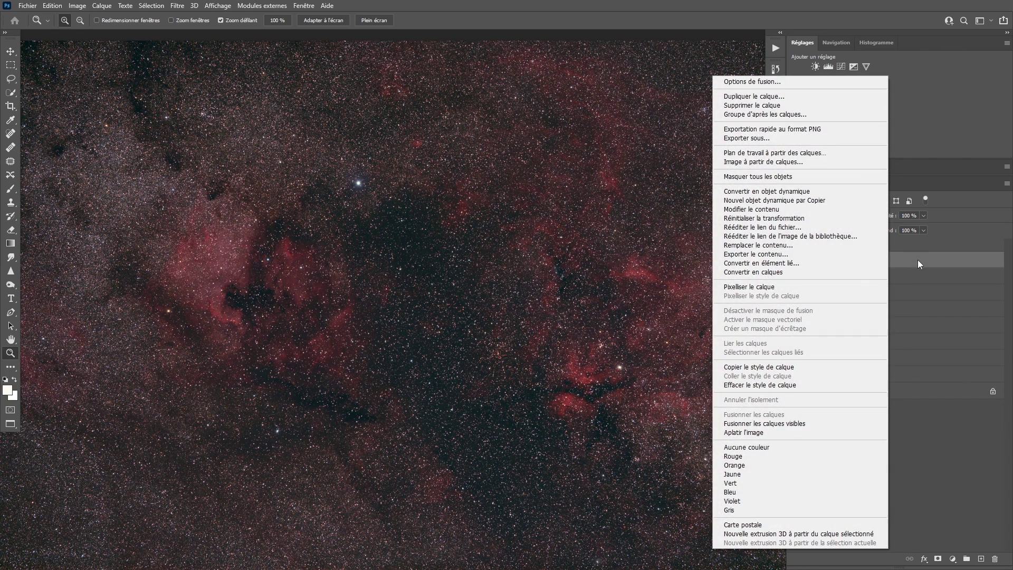
click(917, 260)
right_click(839, 264)
right_click(877, 260)
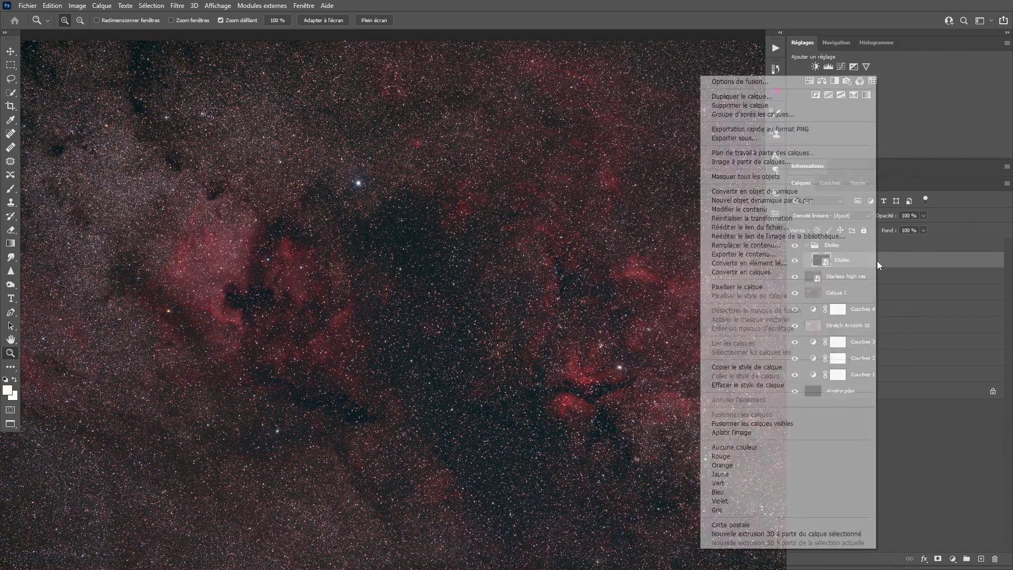
click(910, 262)
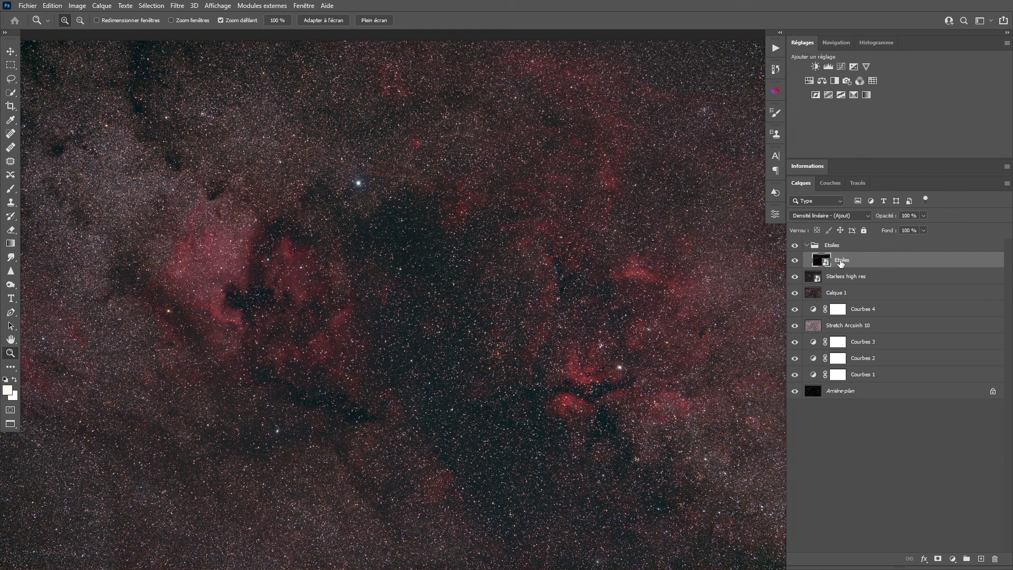
double_click(846, 262)
key(Return)
double_click(816, 262)
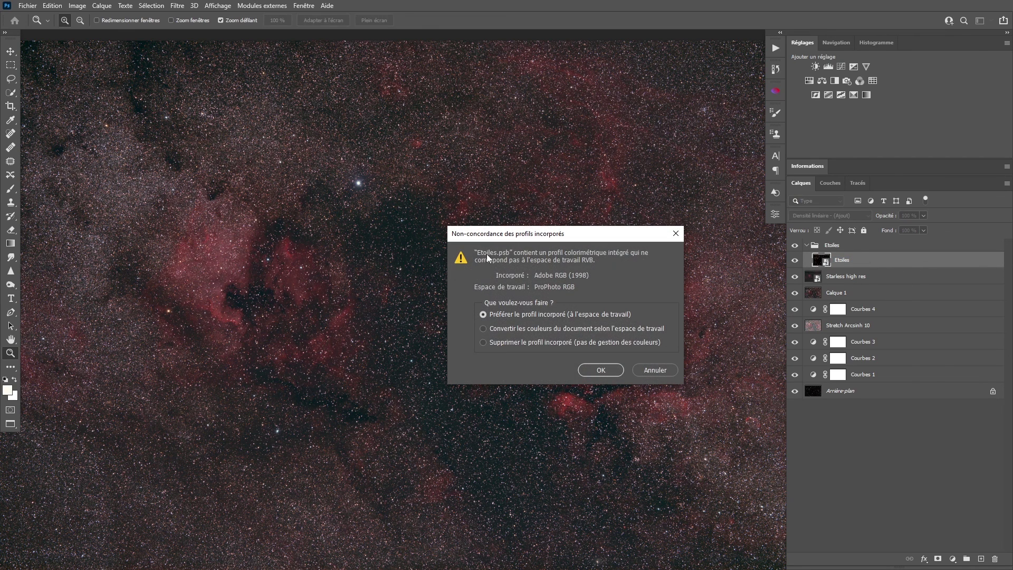
click(654, 371)
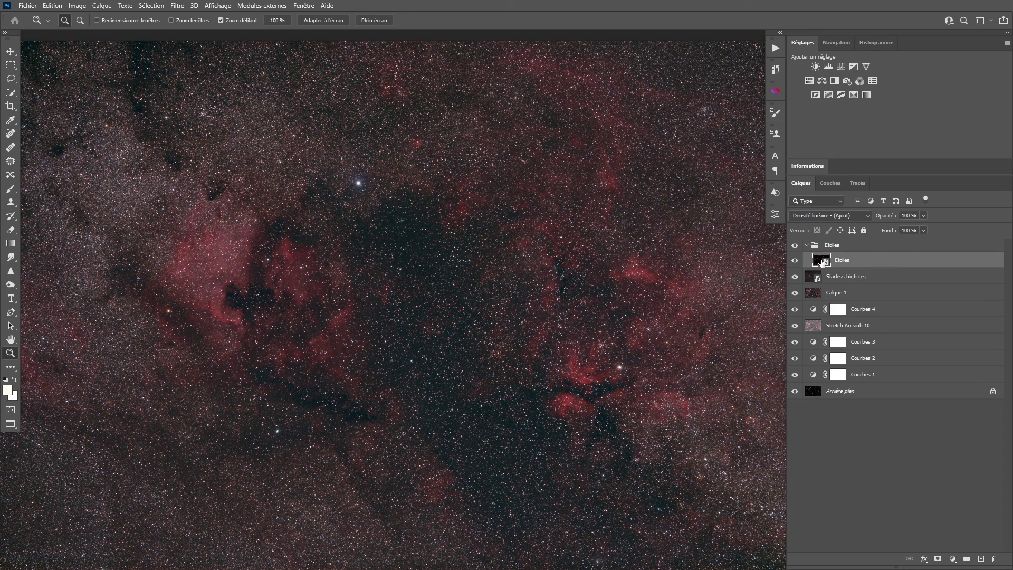
Apply the Minimum filter with a radius of 0,3 pixels to the Etoiles smart object
click(177, 7)
mouse_move(214, 230)
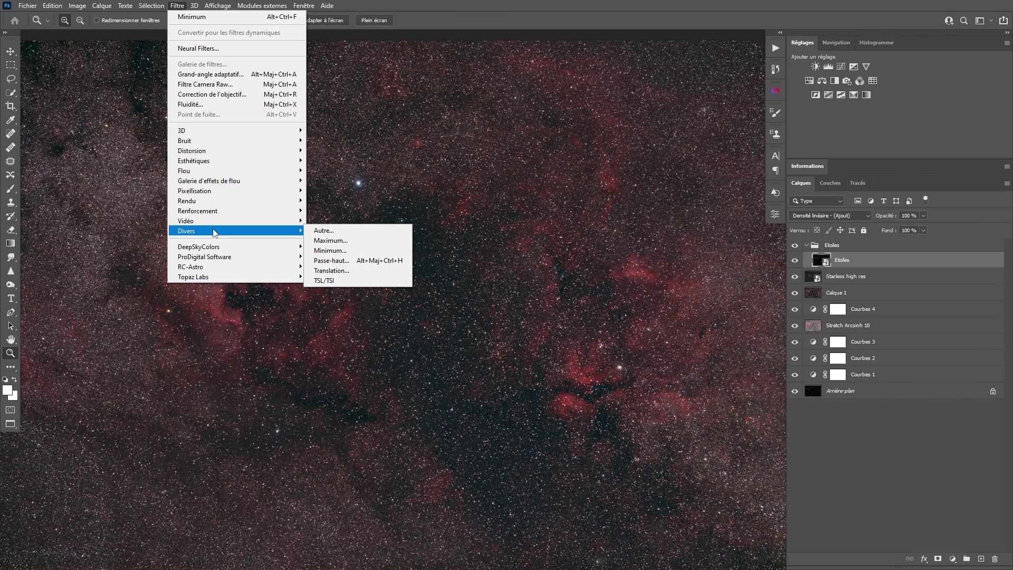
click(345, 251)
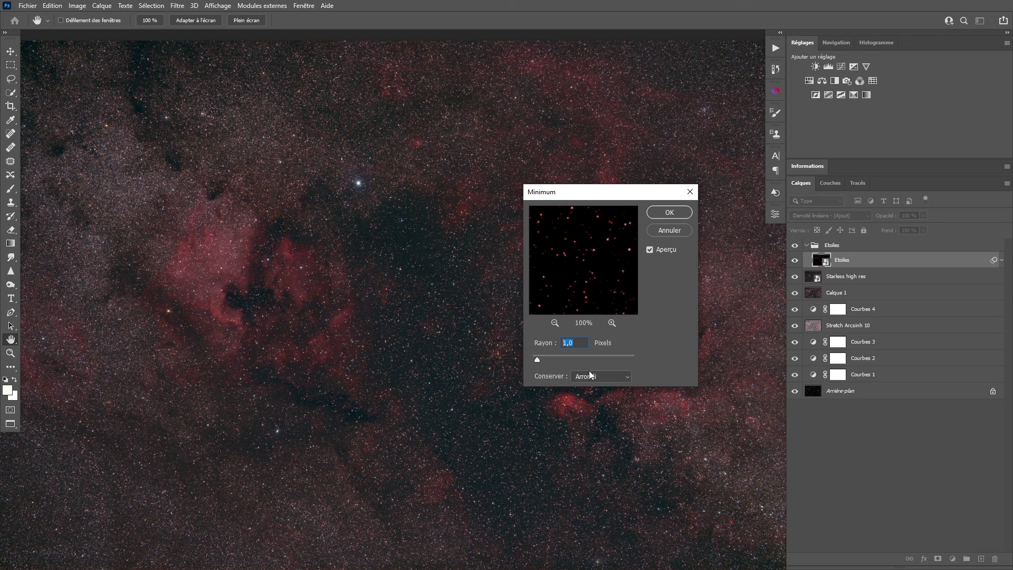
text(0,3)
key(Return)
key(z)
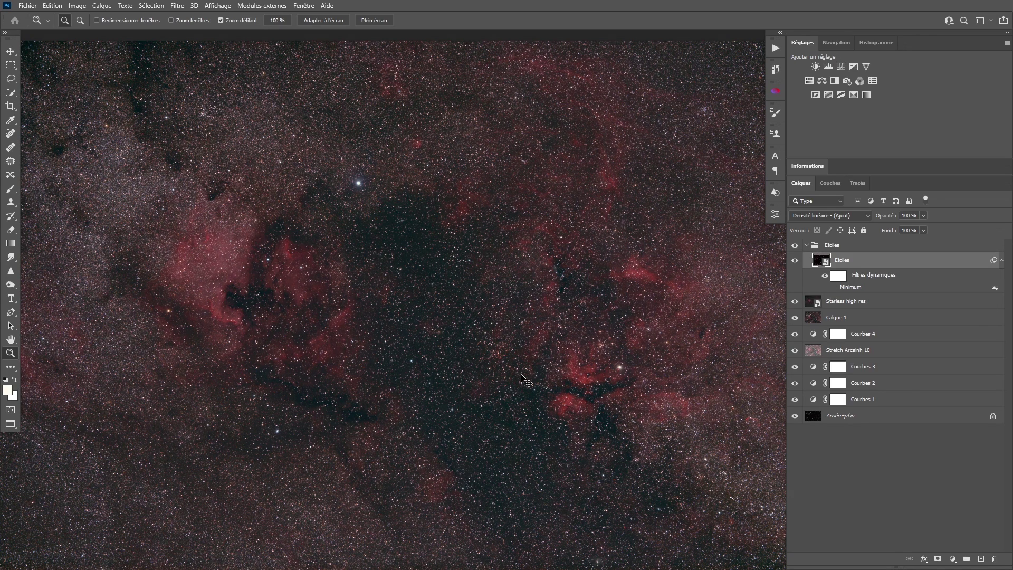
Examine the reduced stars close up around the nebula and compare them with and without the Minimum filter
click(192, 318)
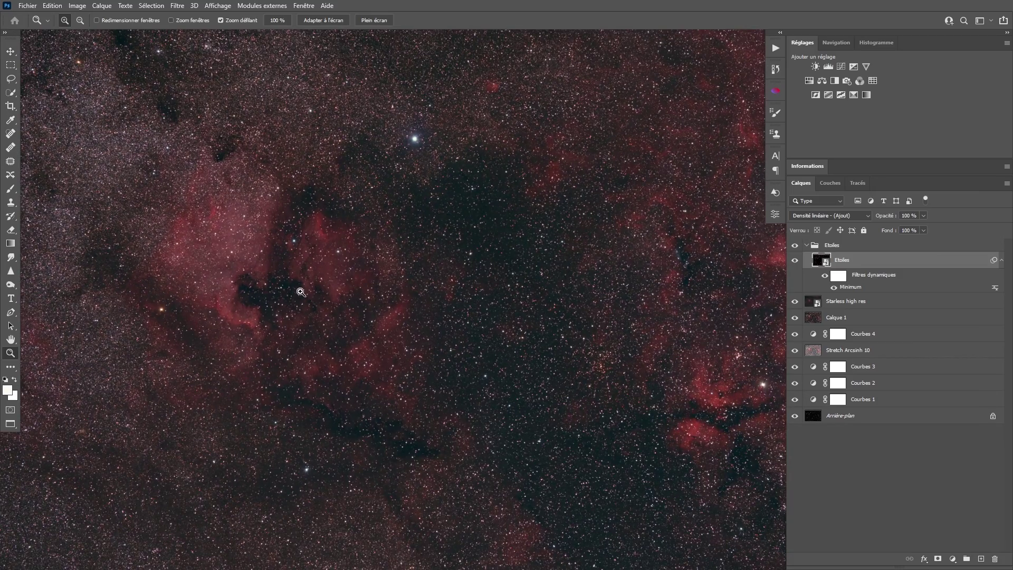
click(302, 290)
click(338, 290)
click(486, 389)
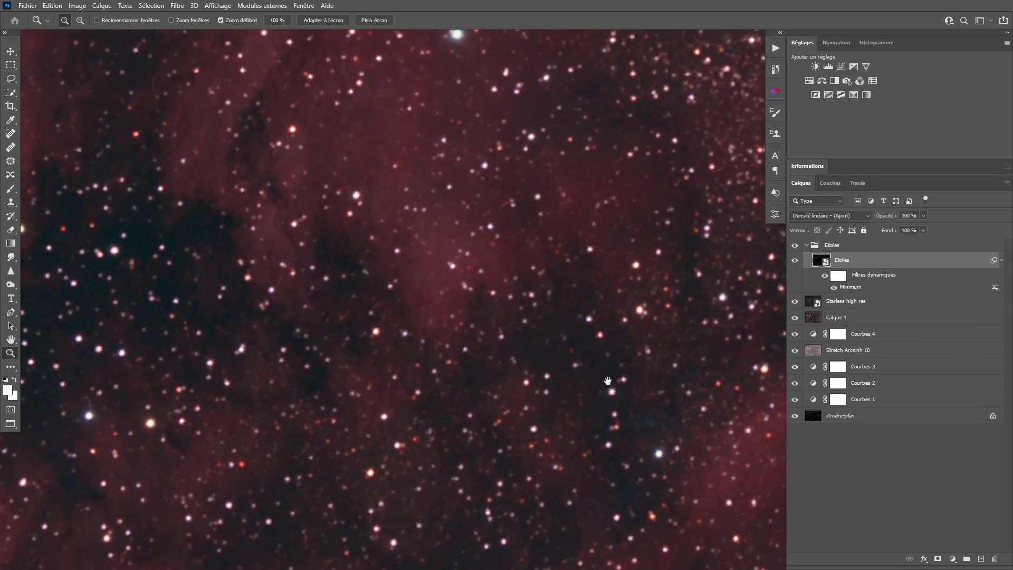
click(502, 403)
click(520, 286)
click(535, 281)
click(642, 192)
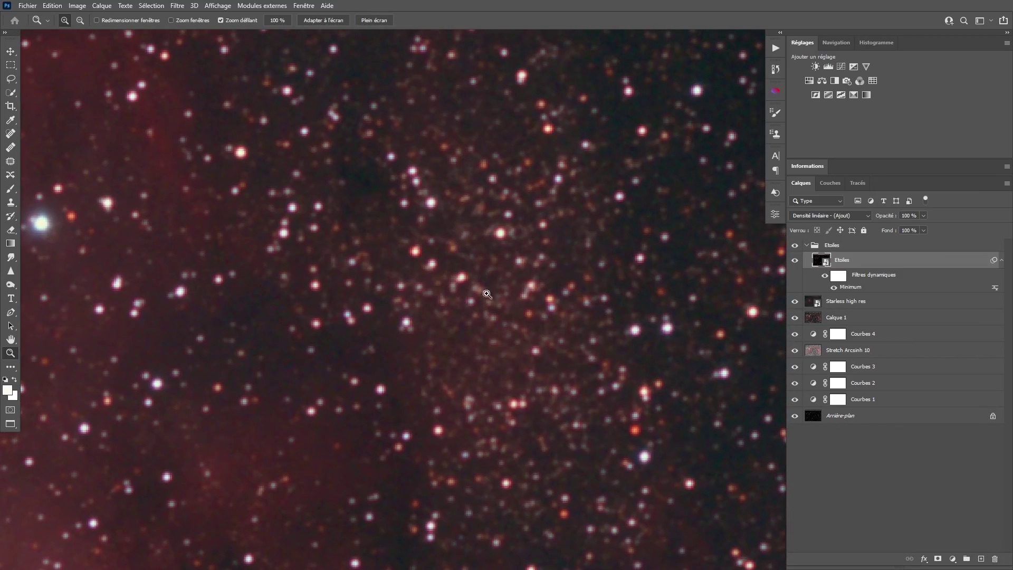
drag(518, 337, 508, 337)
drag(439, 333, 446, 333)
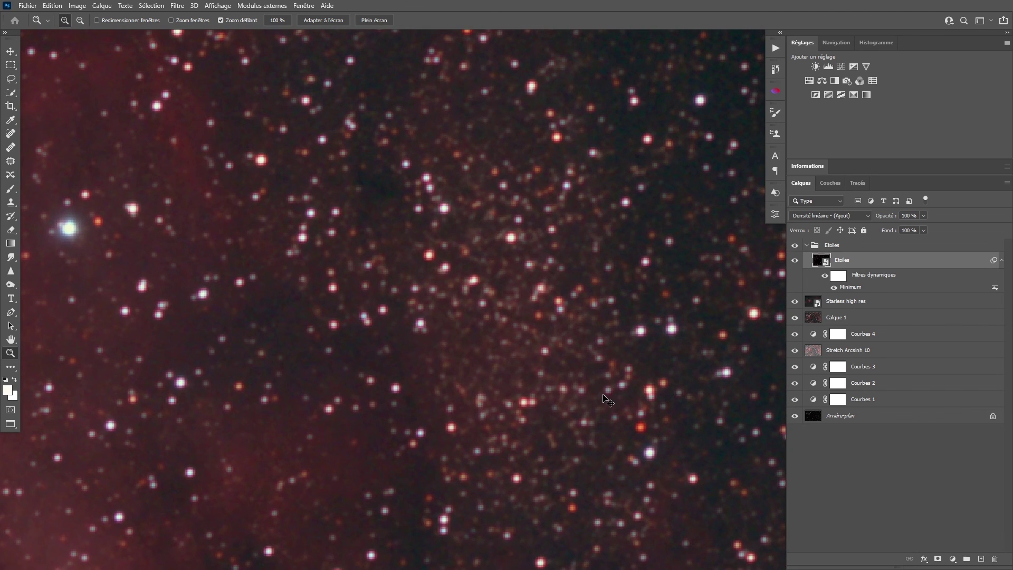
key(ctrl+z)
key(ctrl+z)
Reopen the Minimum smart filter on Etoiles and try a radius of 1 pixel
double_click(853, 287)
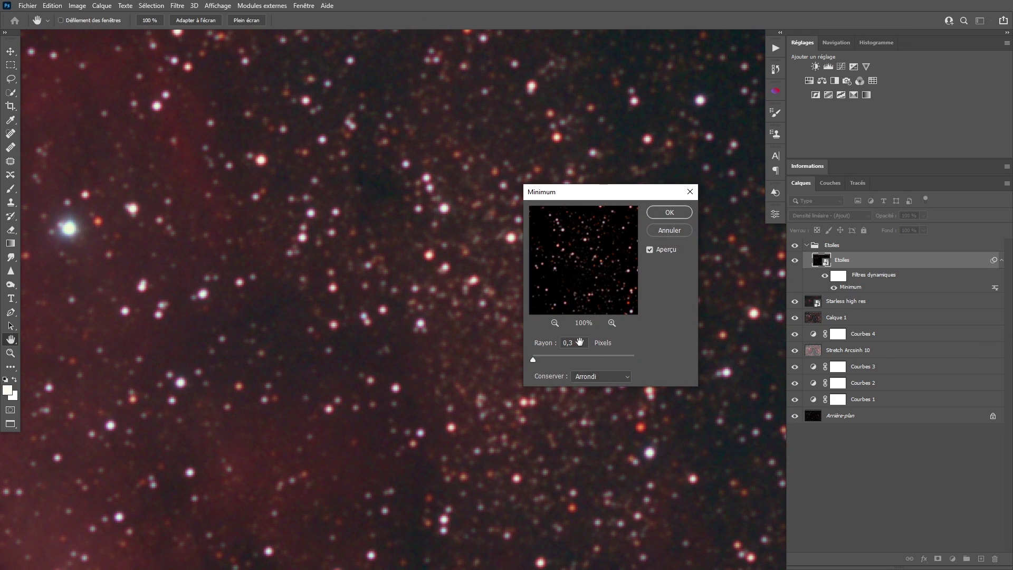
text(1)
key(Return)
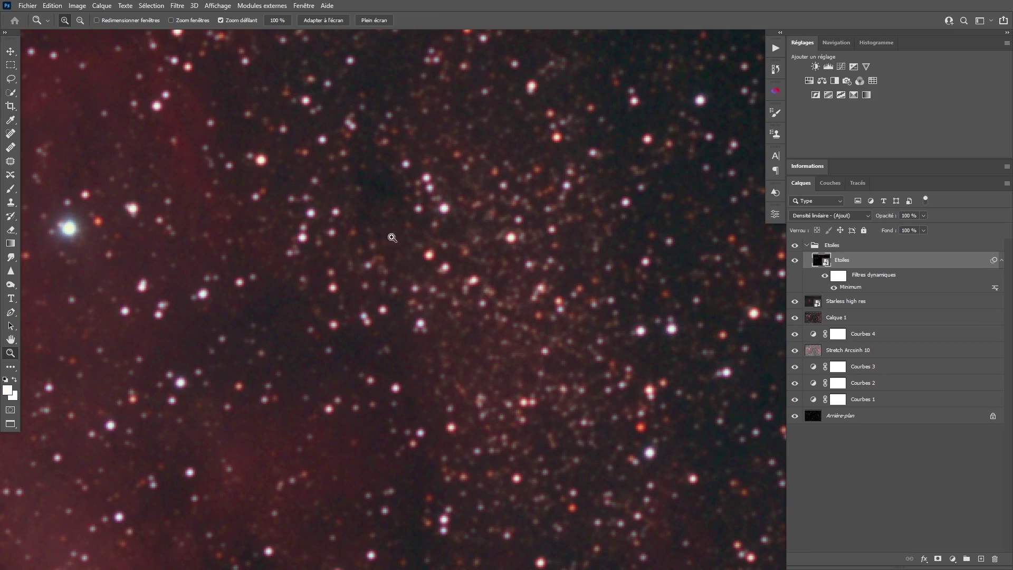
Add a Curves adjustment layer above the Etoiles smart object inside the Etoiles group
drag(578, 306, 474, 292)
alt+click(473, 294)
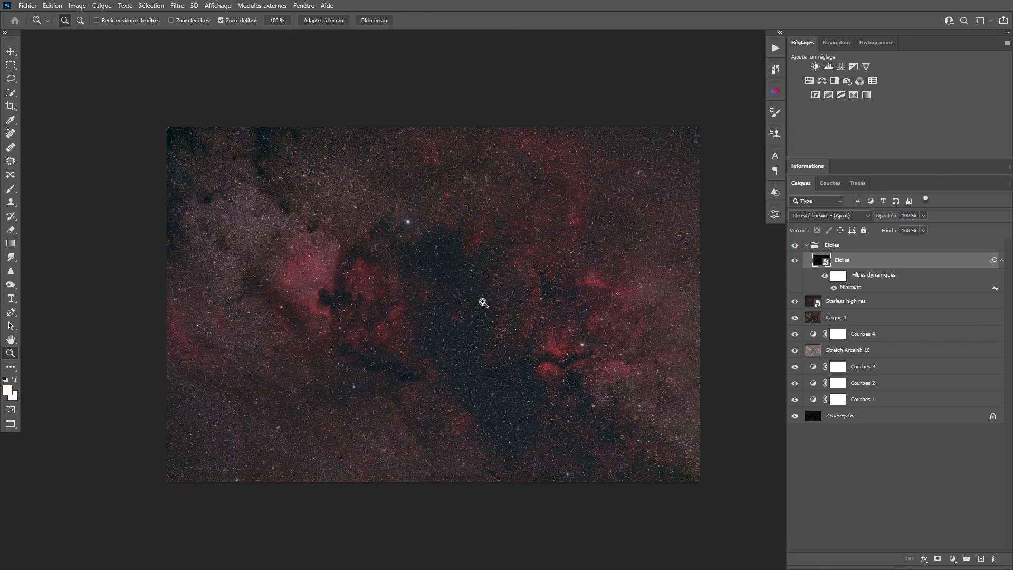
click(460, 288)
drag(526, 291, 528, 291)
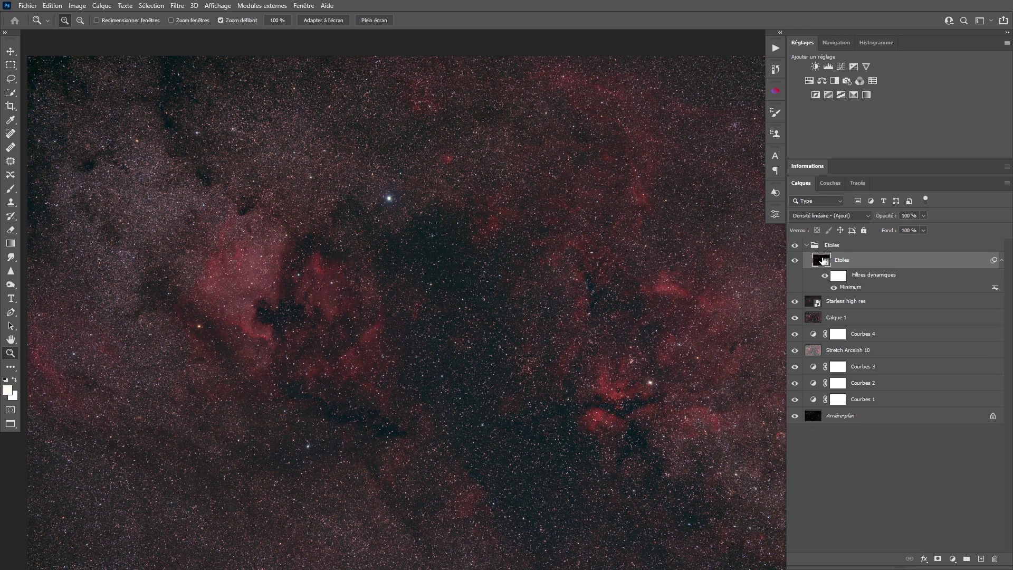
click(841, 68)
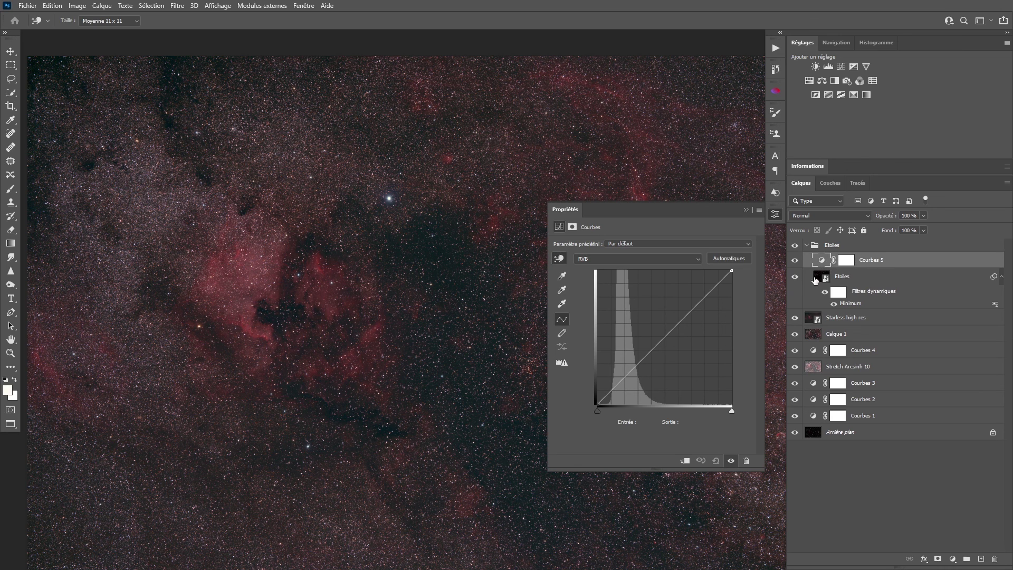
click(817, 280)
key(z)
click(823, 262)
Try brightening the whole image with the unclipped Courbes 5 at input 110, output 149, and remove that curve point
mouse_move(658, 337)
mouse_down()
mouse_move(642, 330)
mouse_move(681, 342)
mouse_move(655, 325)
mouse_up()
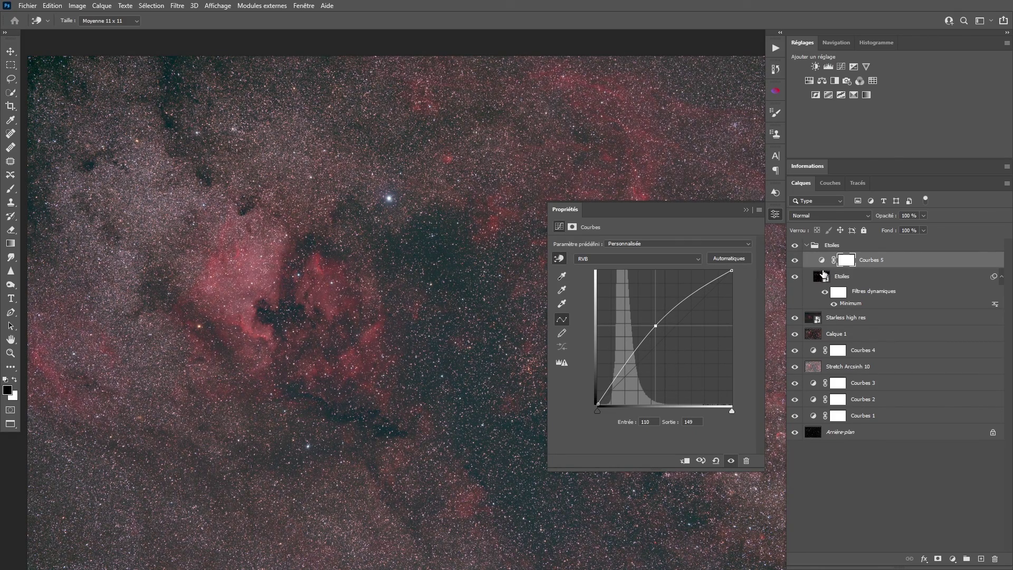
click(822, 260)
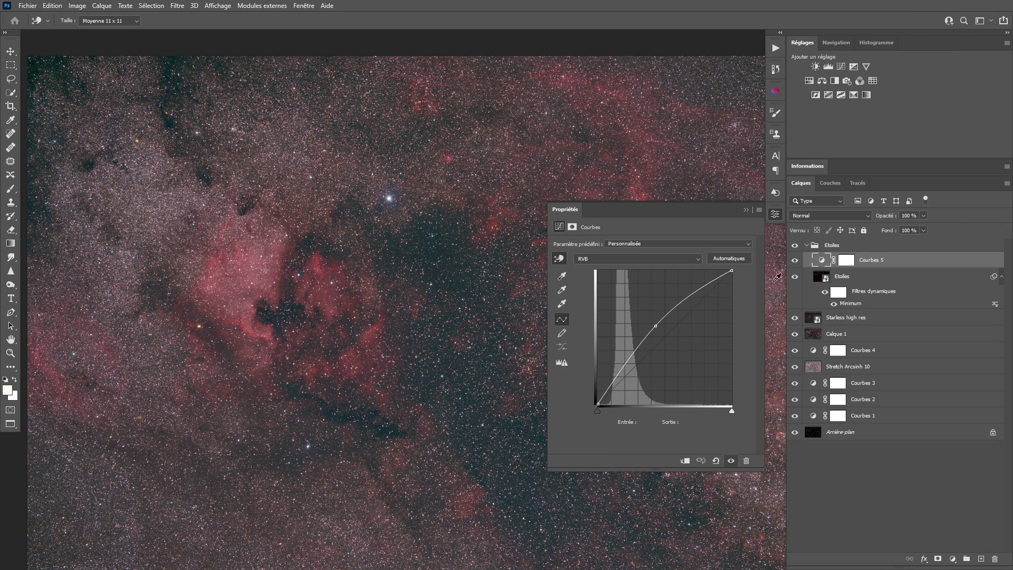
drag(655, 326, 828, 449)
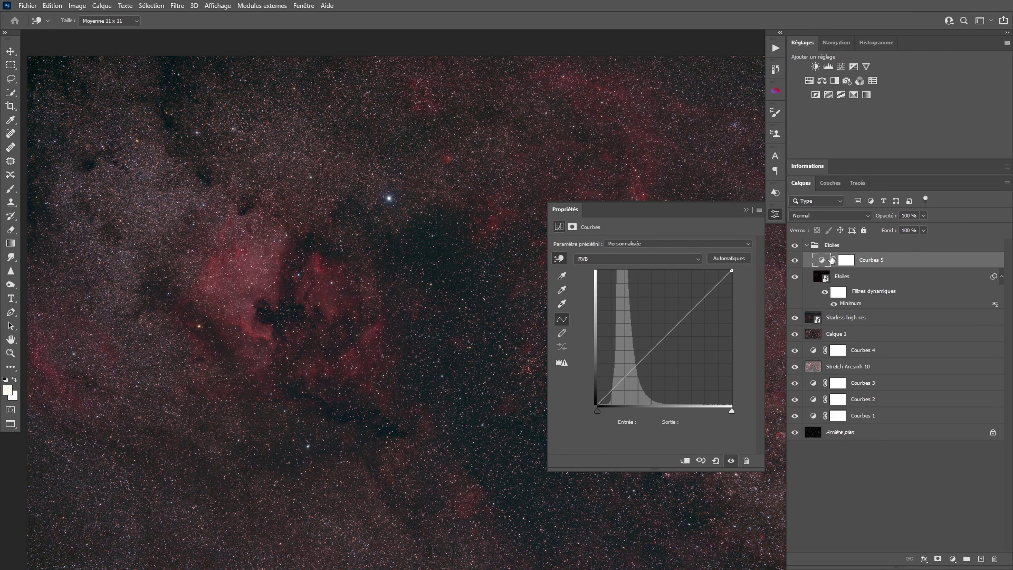
Clip the Courbes 5 adjustment to the Etoiles layer so it affects only the stars
click(822, 278)
key(z)
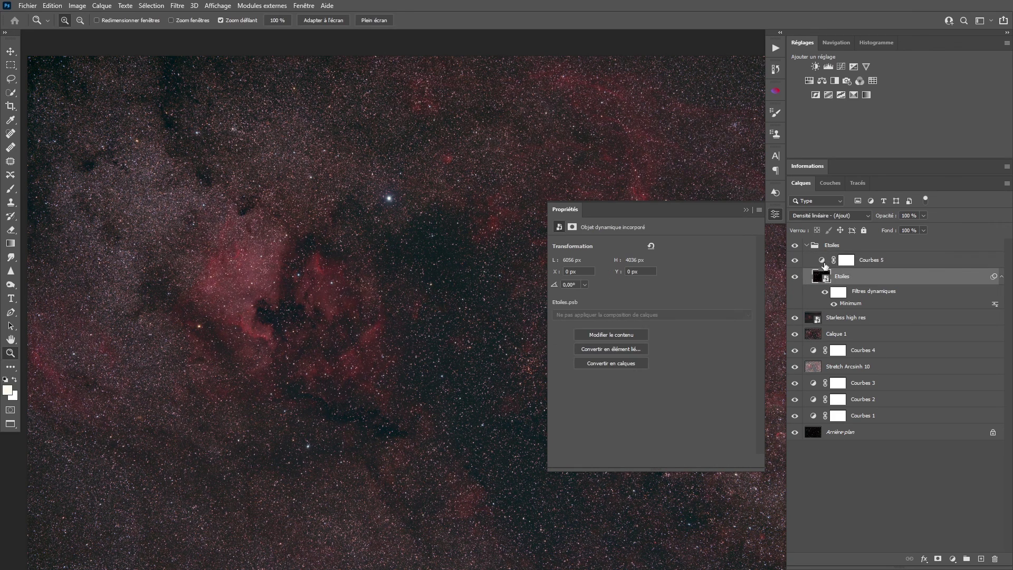
click(822, 260)
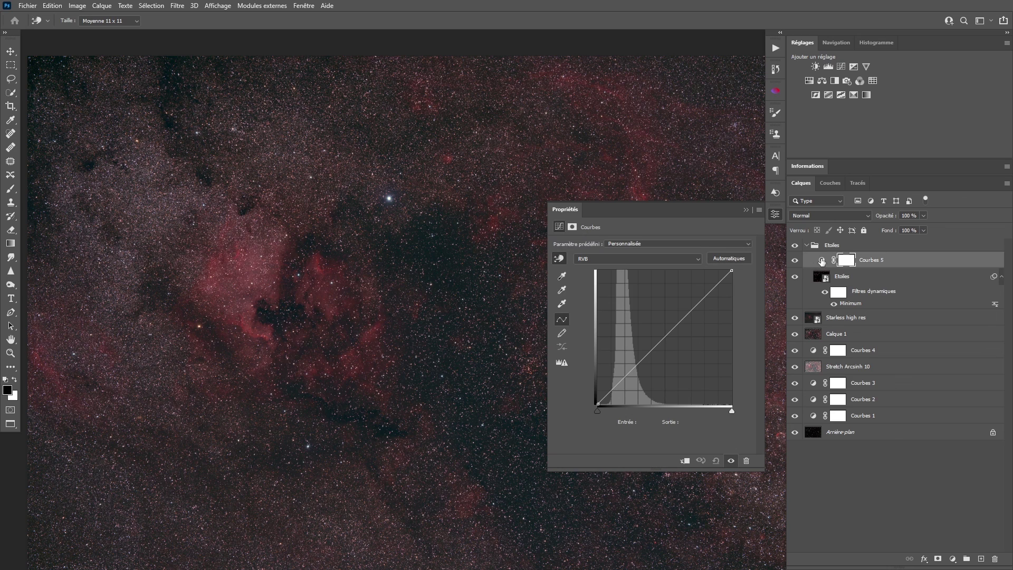
click(685, 461)
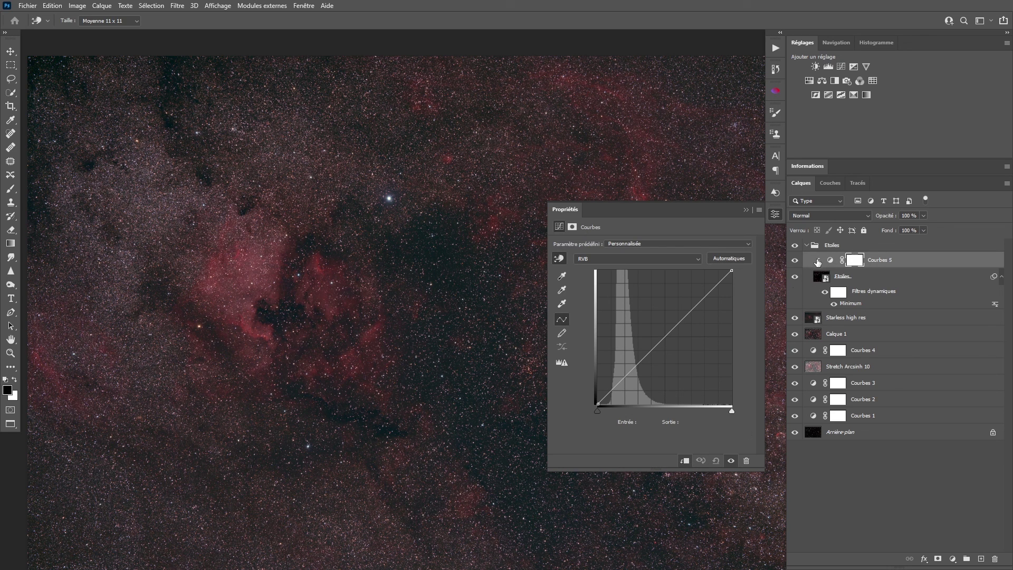
Darken the stars by lowering the Courbes 5 curve to input 133, output 93, and view the whole image
drag(672, 331, 668, 355)
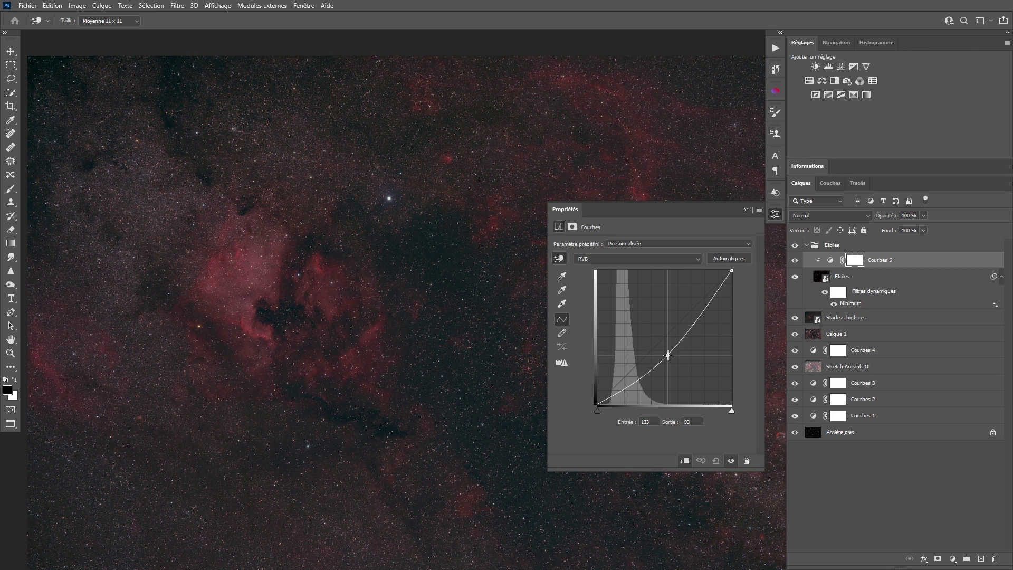
click(775, 213)
key(z)
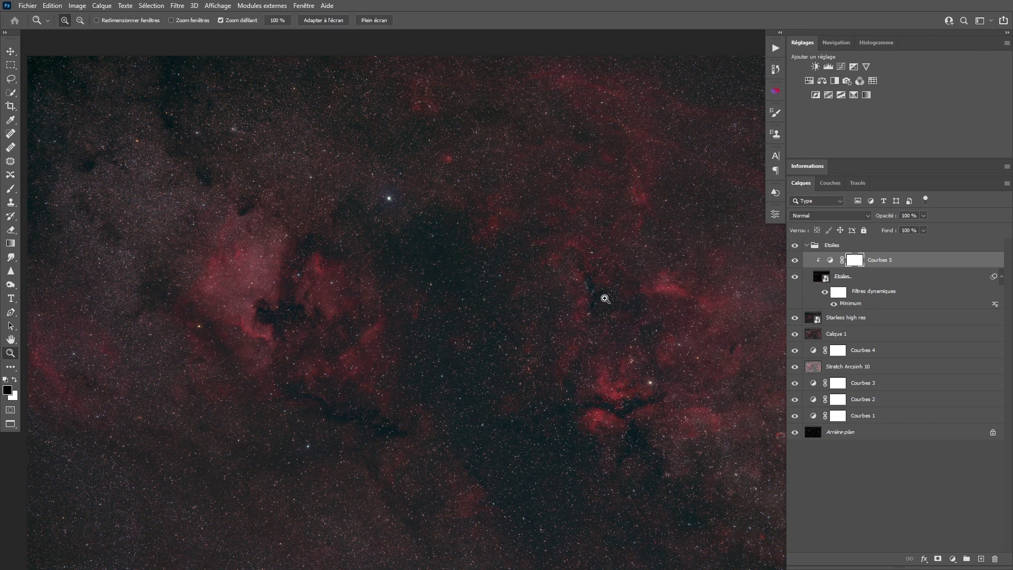
alt+click(601, 296)
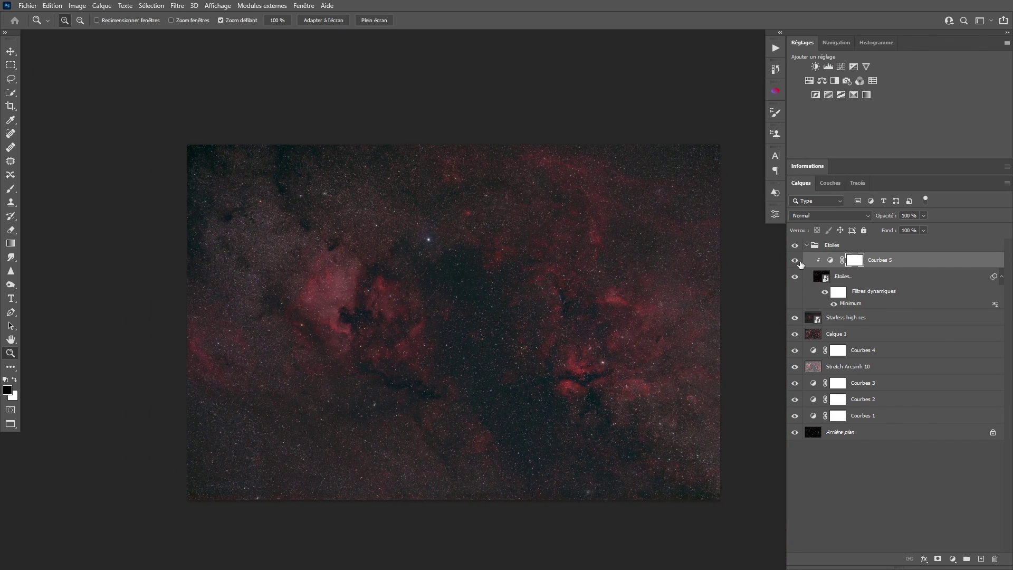
Compare the stars with and without the Courbes 5 adjustment, in the whole image and in close-up
click(794, 261)
click(794, 261)
click(420, 263)
drag(445, 265, 479, 305)
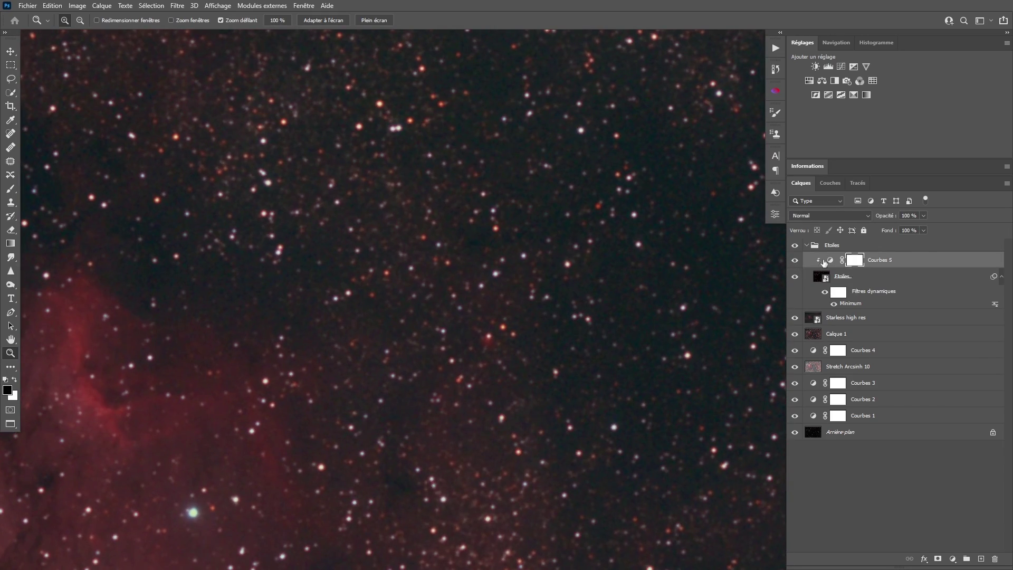
click(795, 260)
key(ctrl+comma)
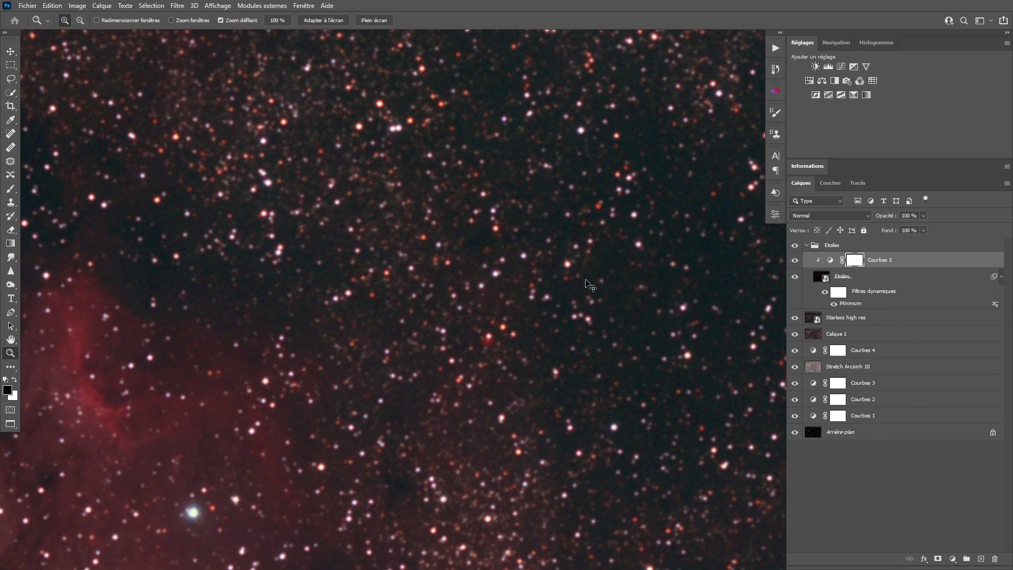
key(ctrl+comma)
key(ctrl+comma)
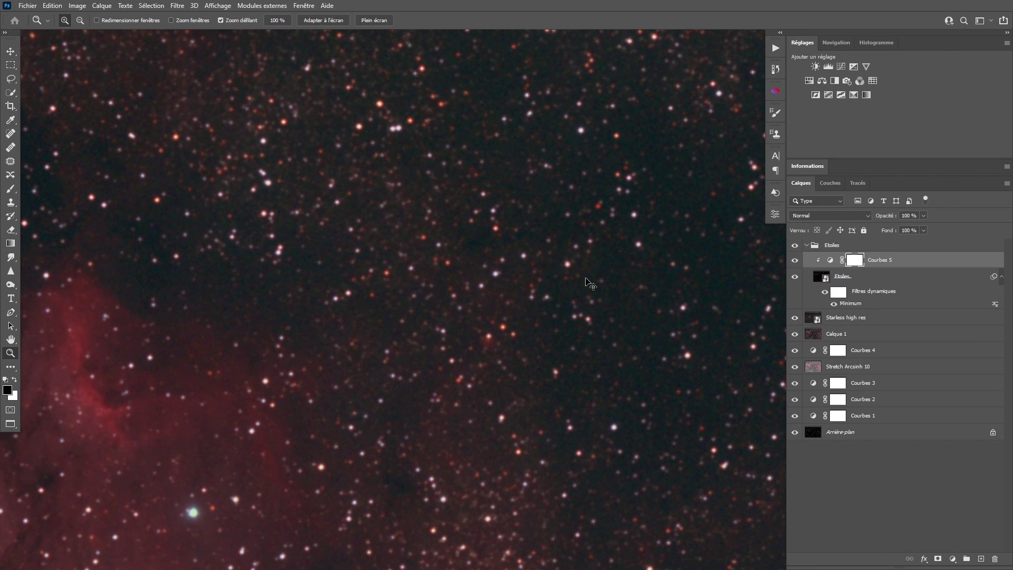
drag(541, 306, 543, 327)
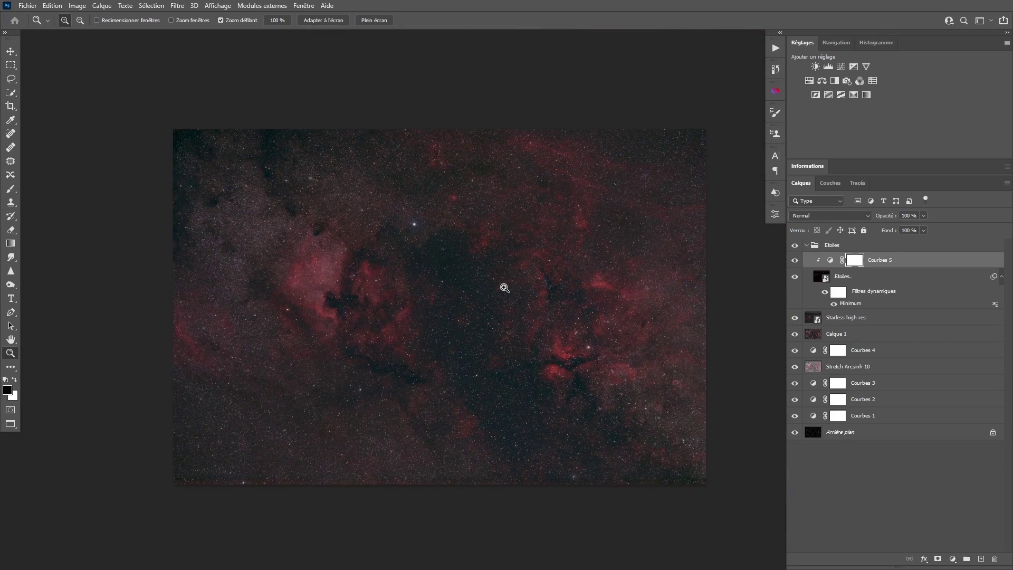
Examine the star size, brightness and colour across the nebulae, around the brightest star and in the orange cluster
click(505, 287)
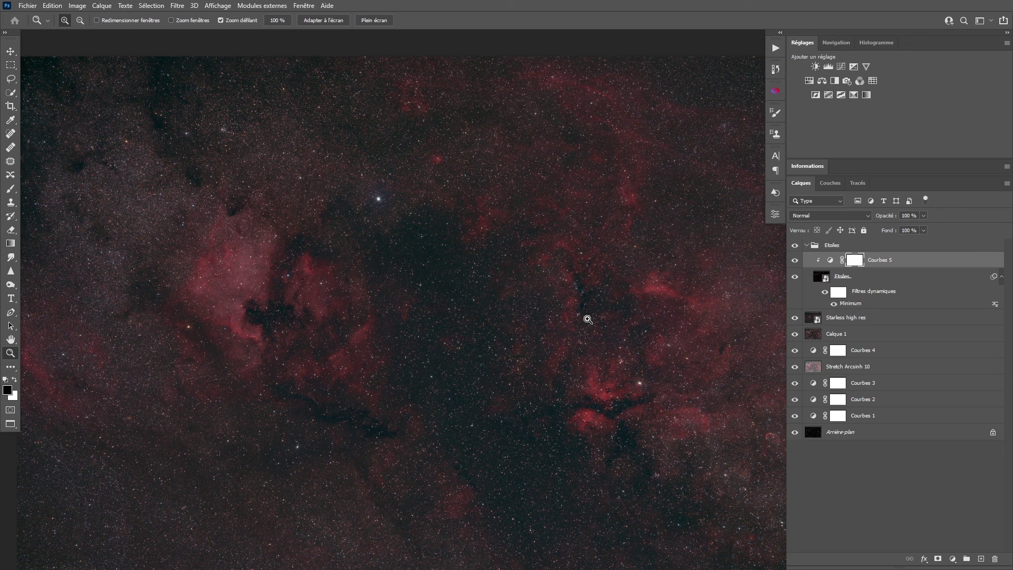
drag(507, 299, 498, 290)
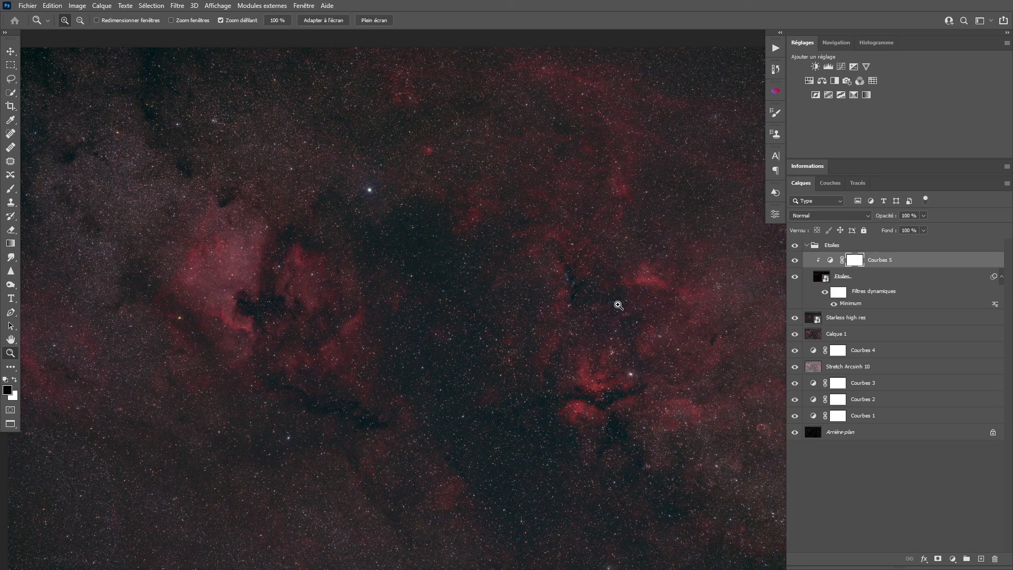
drag(398, 319, 434, 304)
drag(271, 205, 464, 355)
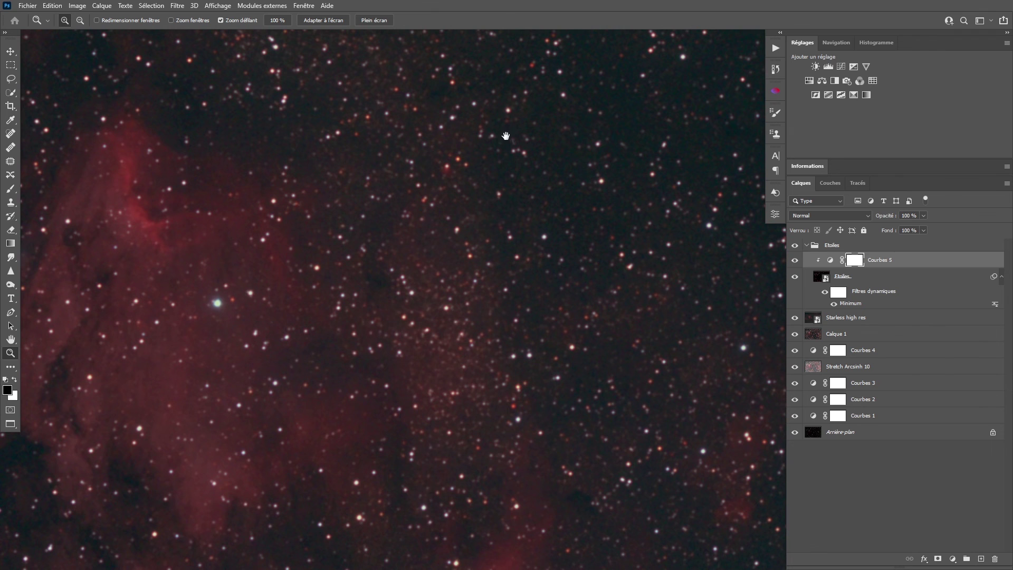
drag(506, 136, 514, 308)
drag(414, 182, 455, 189)
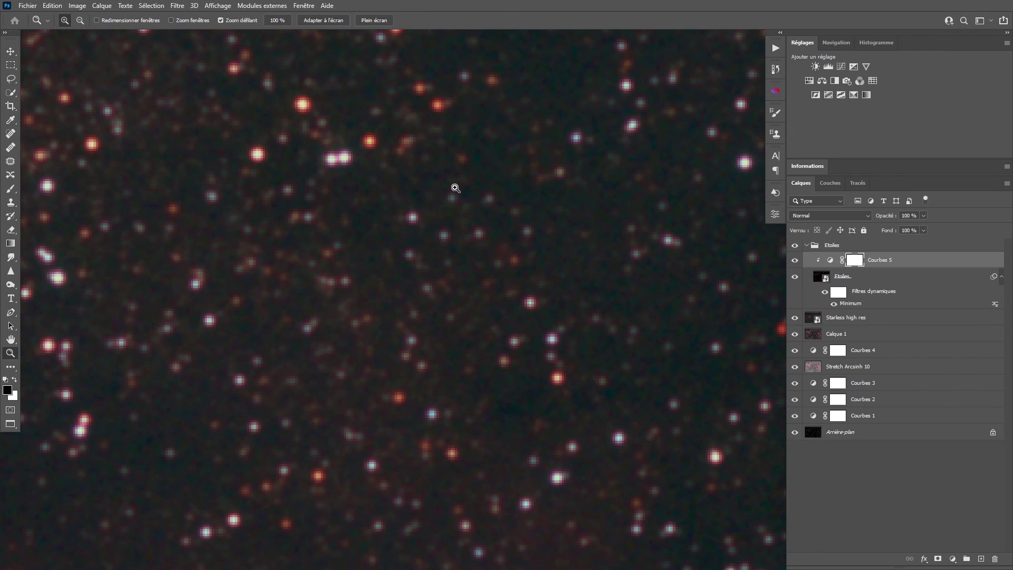
drag(496, 467, 515, 121)
drag(518, 414, 416, 226)
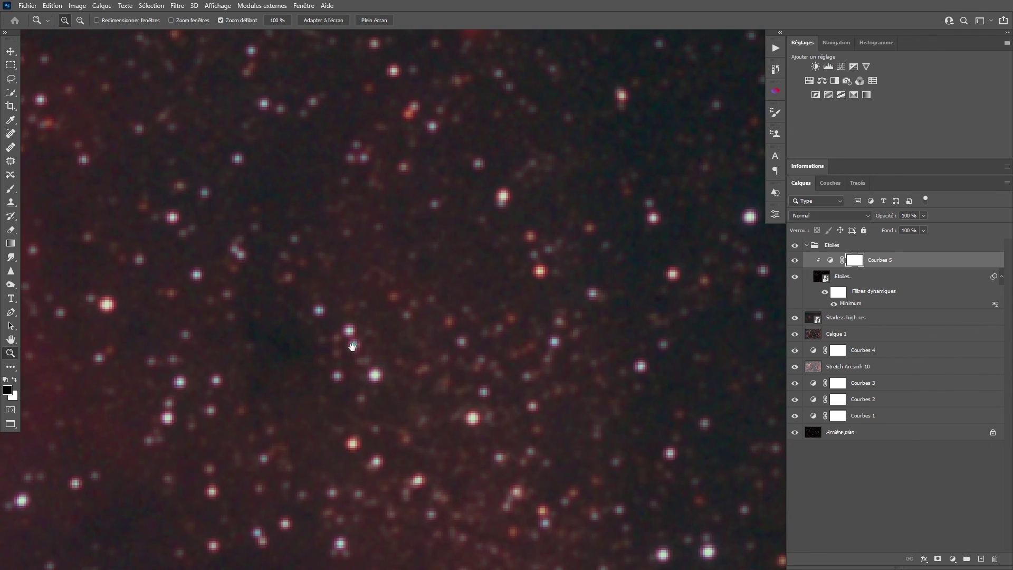
scroll(352, 346, down, 10)
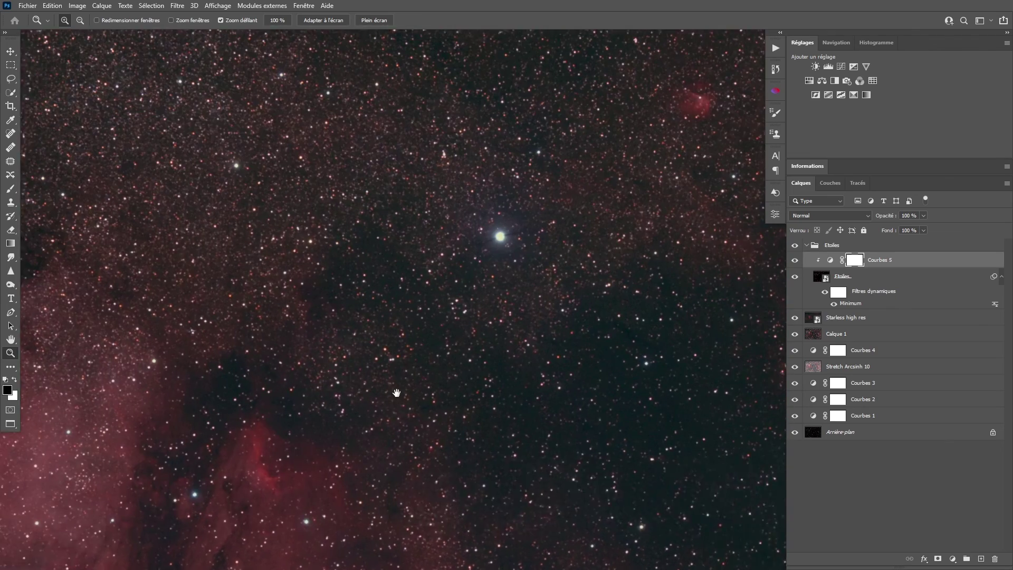
drag(588, 319, 384, 278)
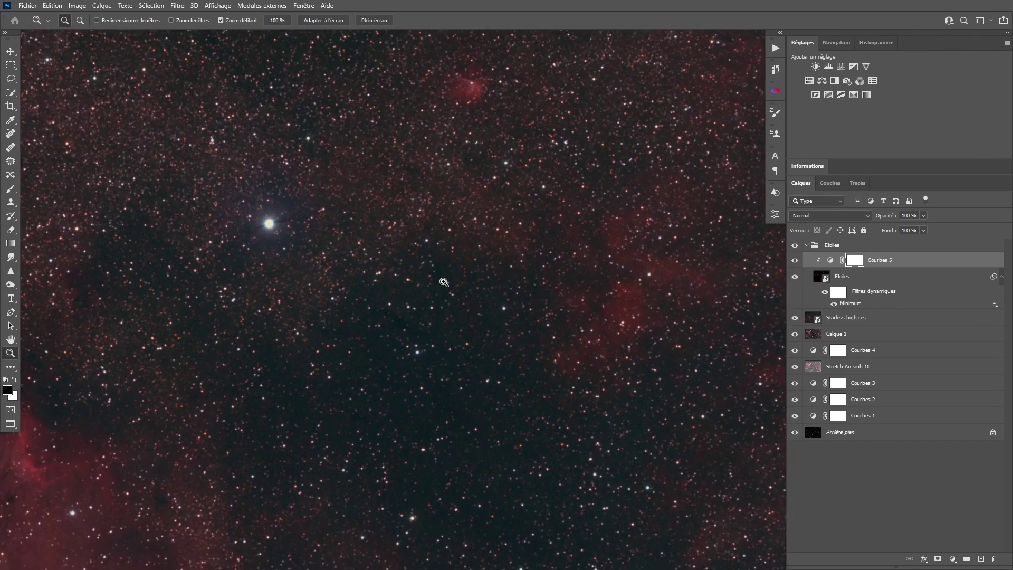
scroll(444, 282, up, 5)
drag(388, 483, 520, 357)
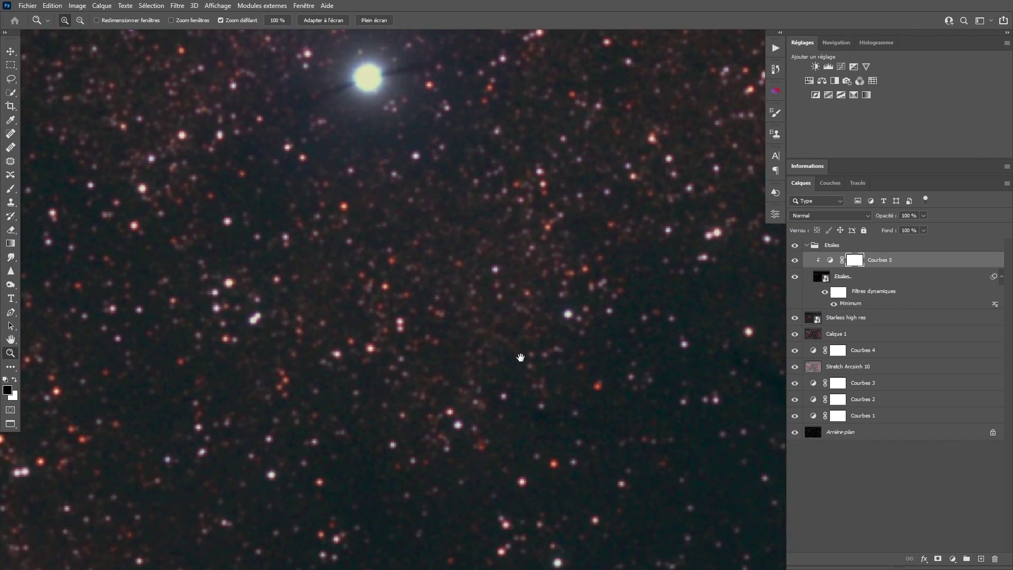
scroll(334, 260, up, 5)
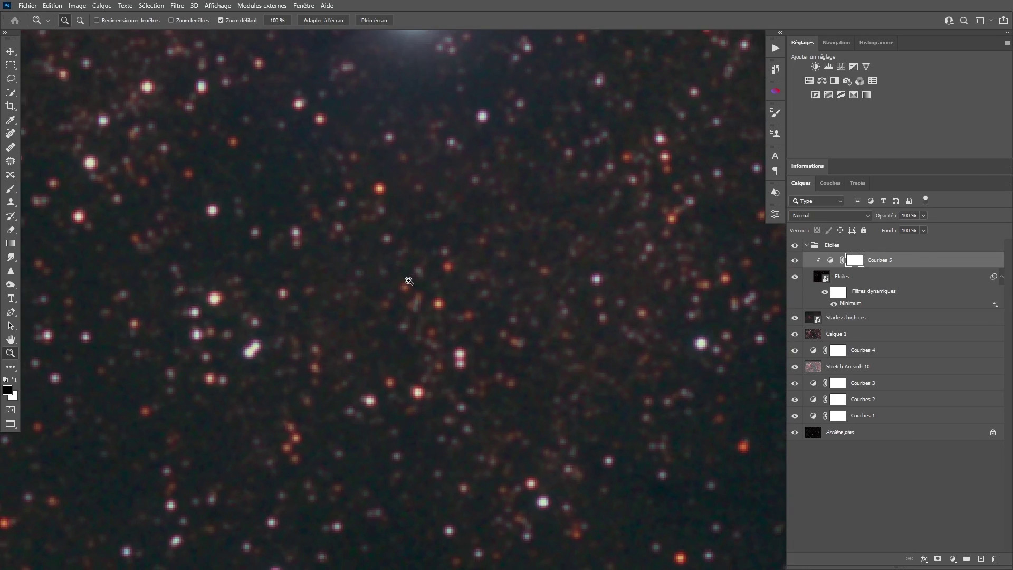
drag(574, 241, 474, 271)
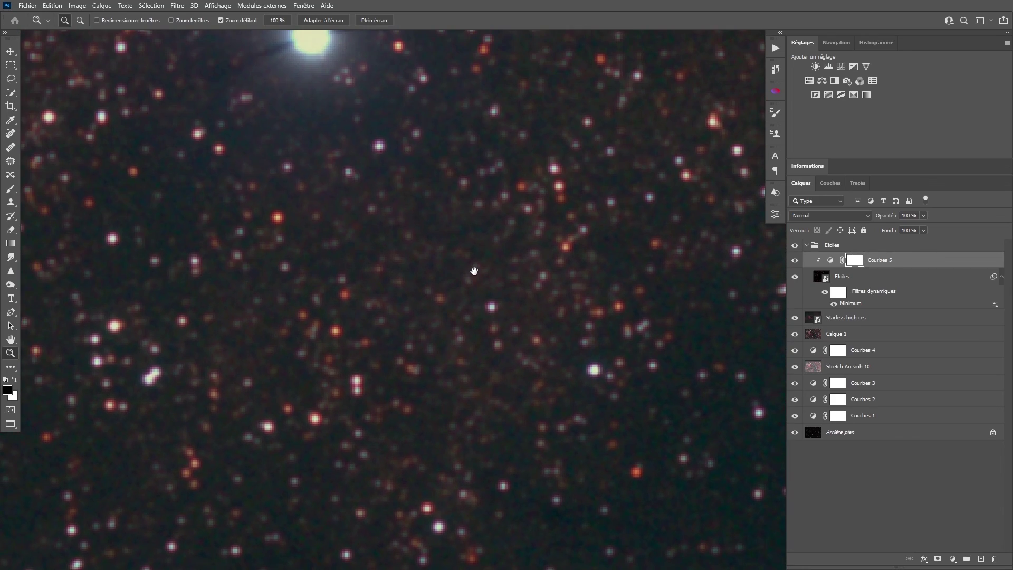
drag(339, 210, 375, 299)
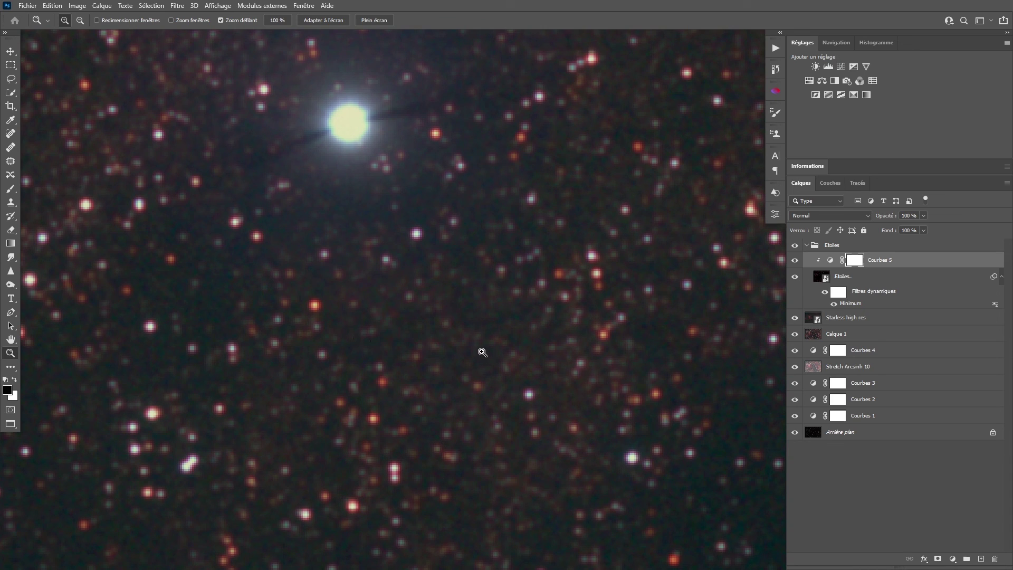
scroll(575, 343, down, 5)
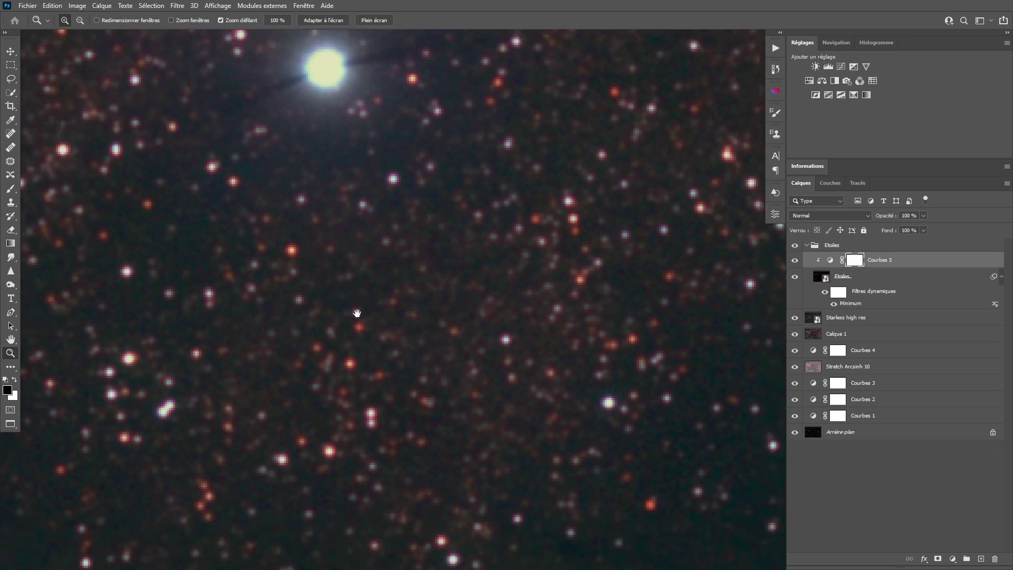
scroll(493, 371, down, 4)
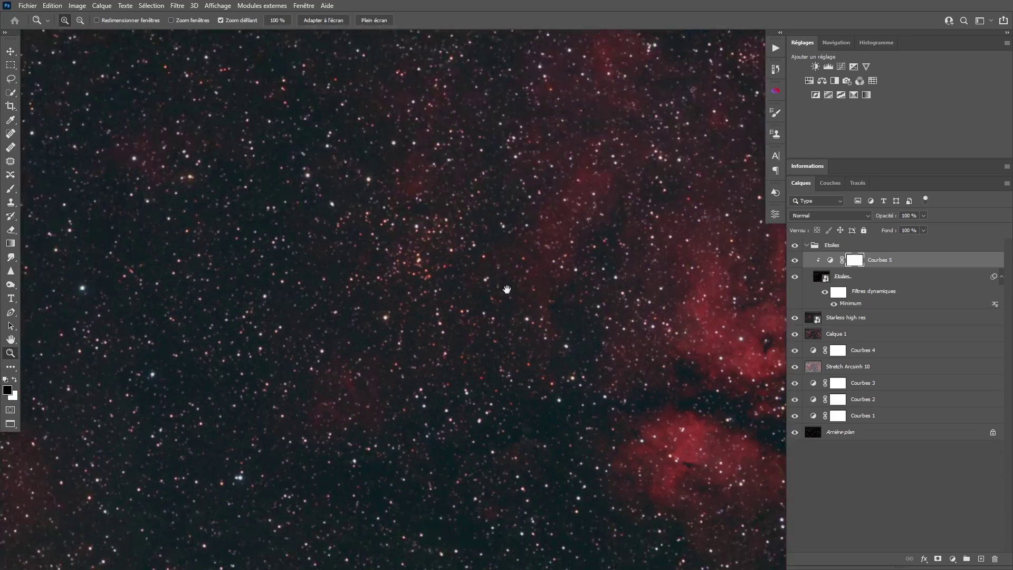
scroll(504, 217, up, 6)
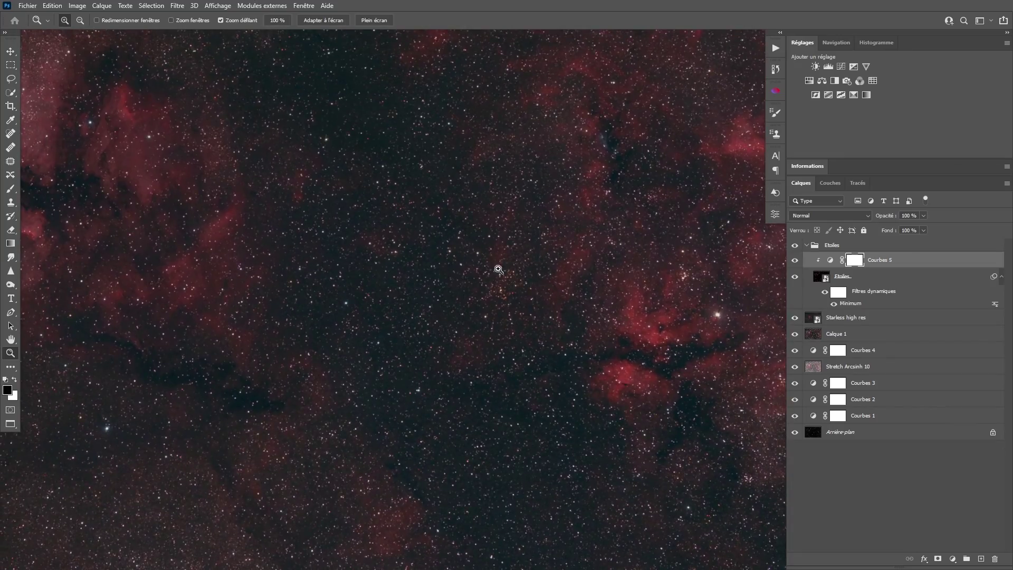
Hide Courbes 5 and add a Hue/Saturation adjustment layer above it, clipped to the Etoiles layer
click(794, 259)
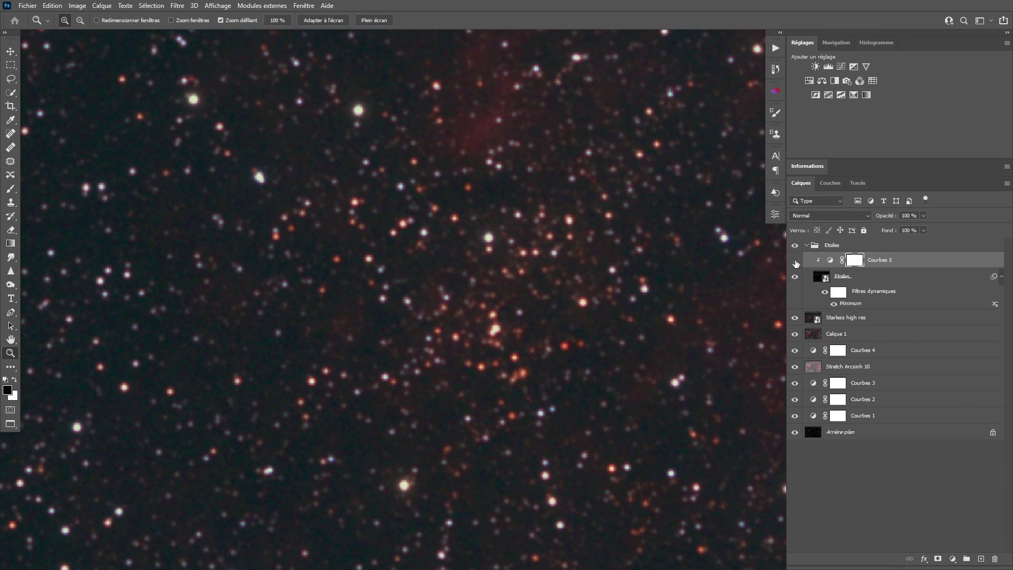
scroll(619, 353, up, 2)
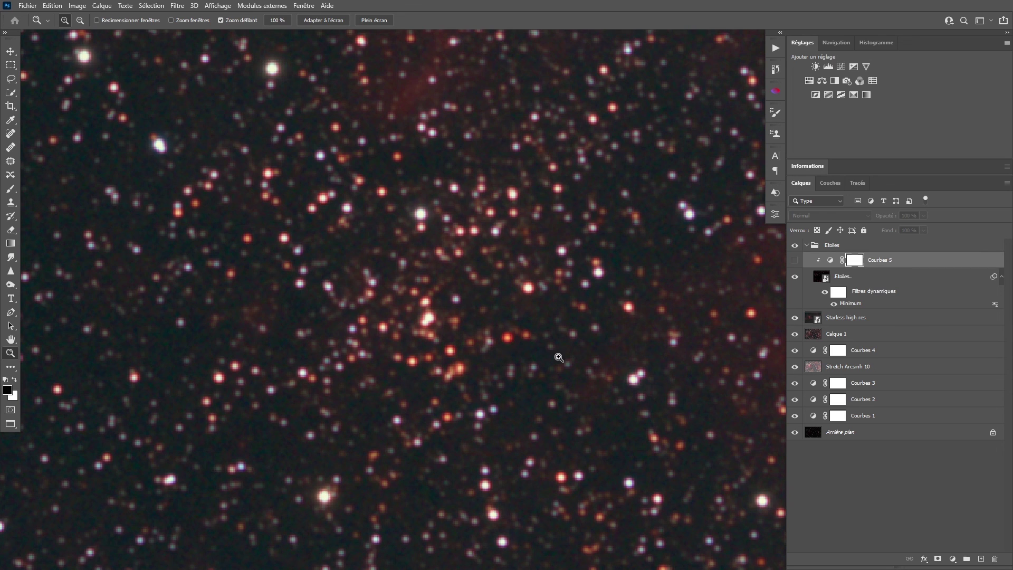
click(467, 357)
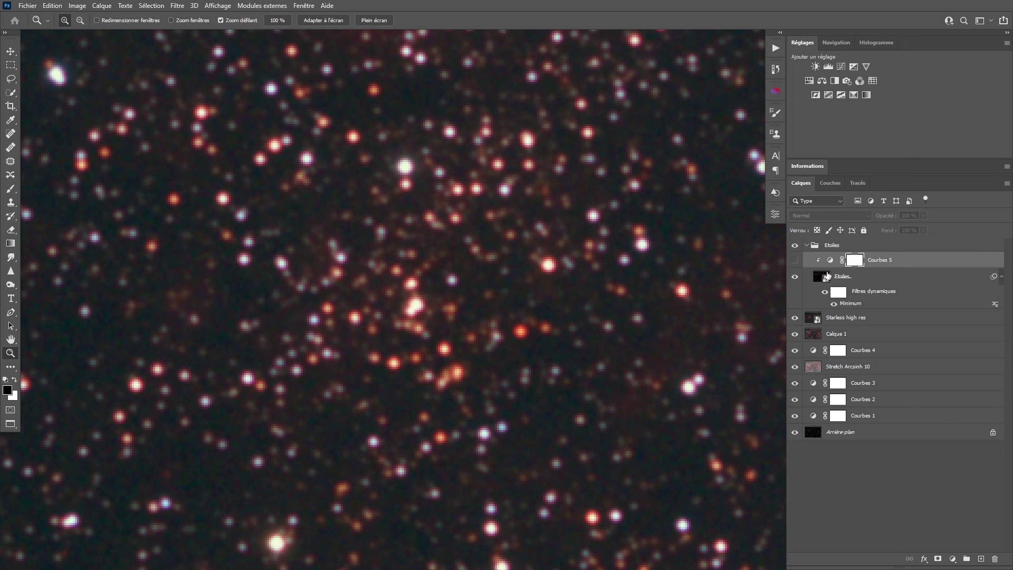
click(809, 81)
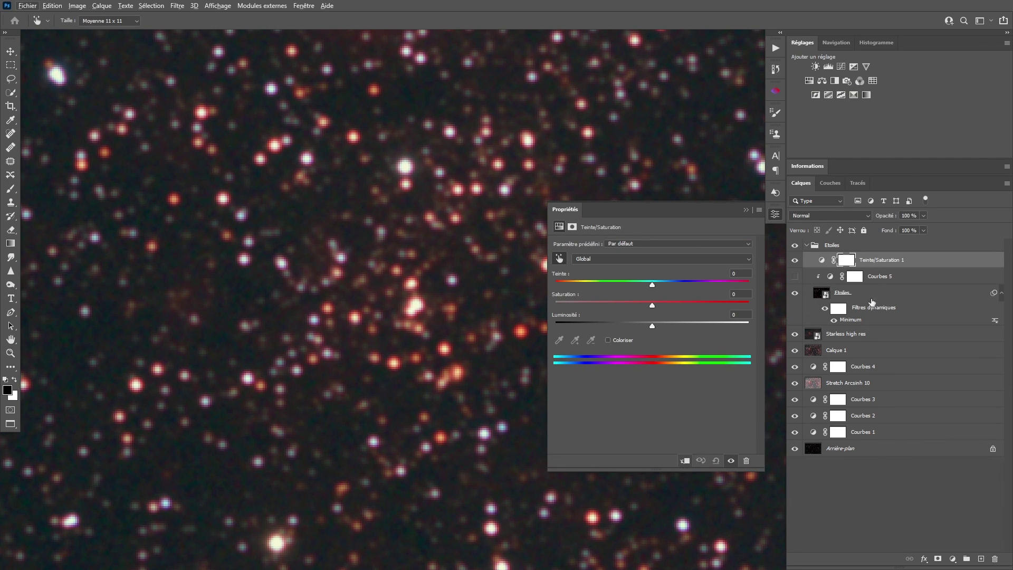
drag(844, 264, 832, 260)
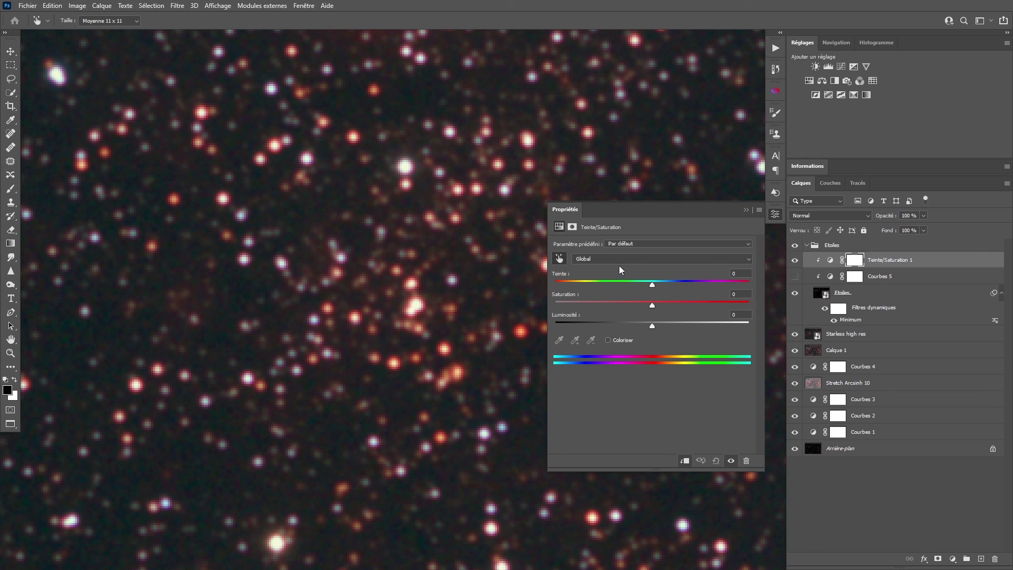
Target the Rouges range from a red star and shift its hue to +14 in Teinte/Saturation 1
click(447, 342)
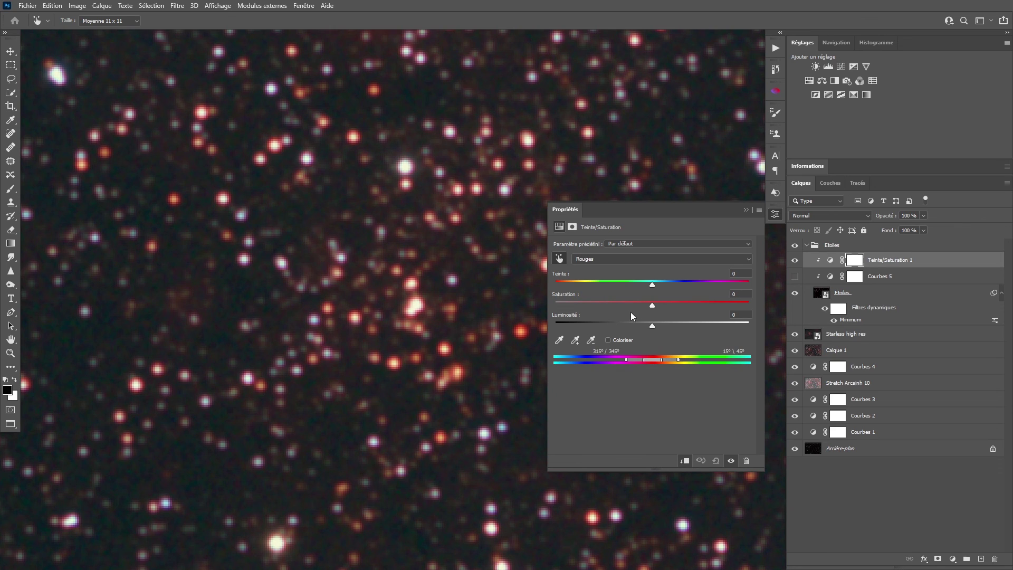
mouse_move(652, 285)
mouse_down()
mouse_move(666, 284)
mouse_move(648, 285)
mouse_up()
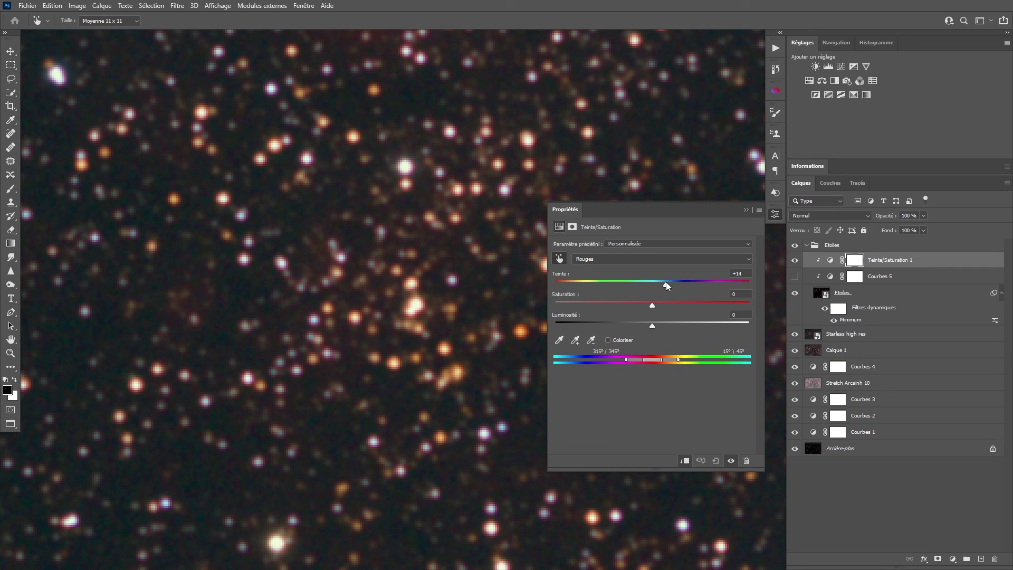
drag(652, 305, 645, 305)
click(774, 214)
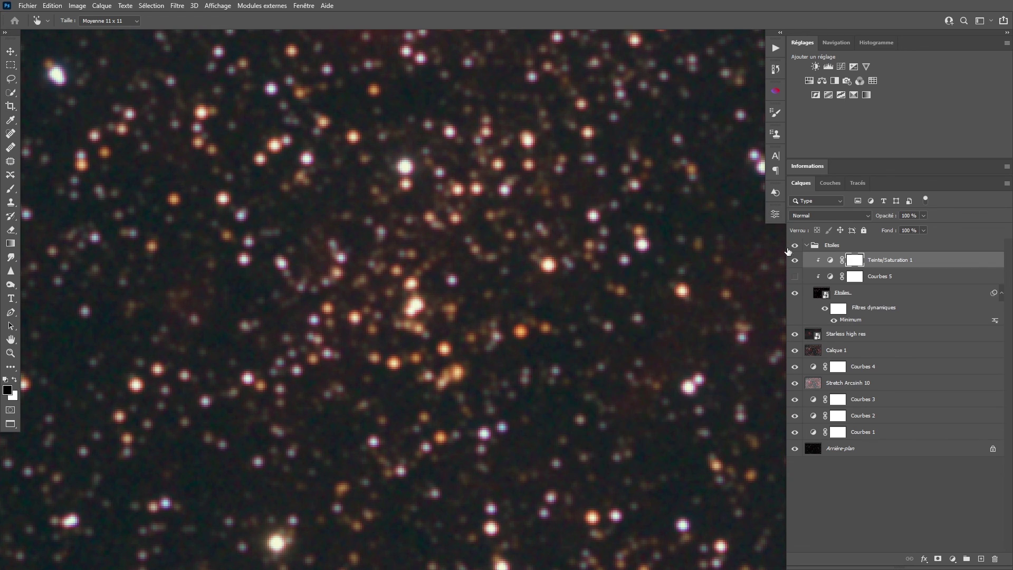
Compare the star colours with and without Teinte/Saturation 1, and inspect the result across the nebulae
click(795, 260)
click(795, 262)
click(797, 264)
click(797, 264)
key(ctrl+0)
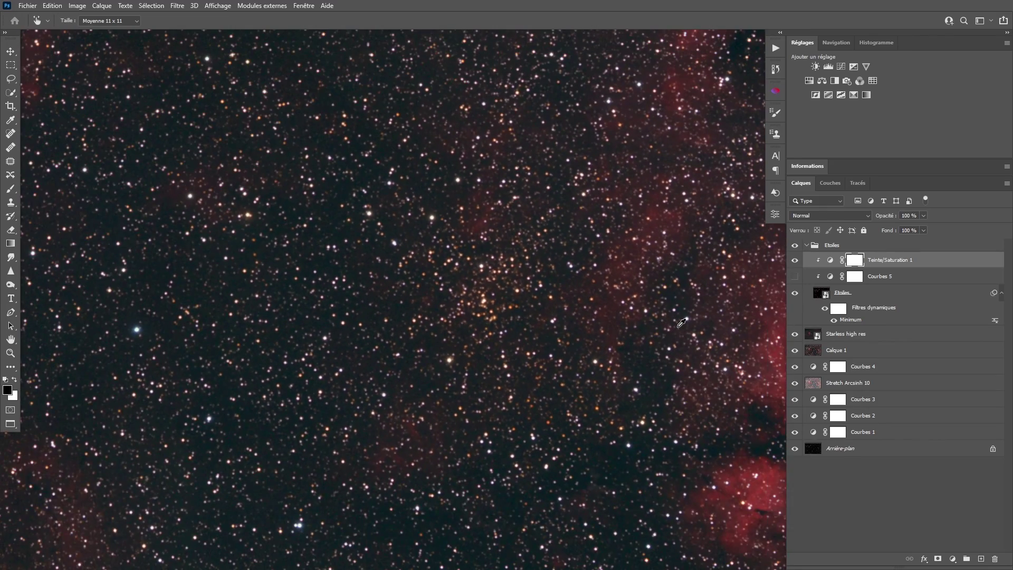
key(ctrl+minus)
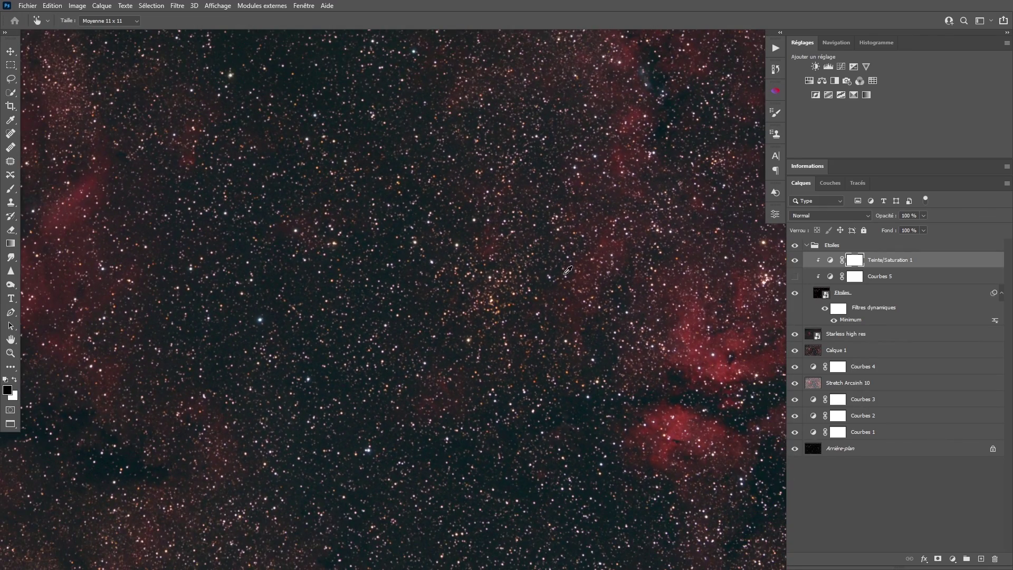
drag(654, 374, 564, 307)
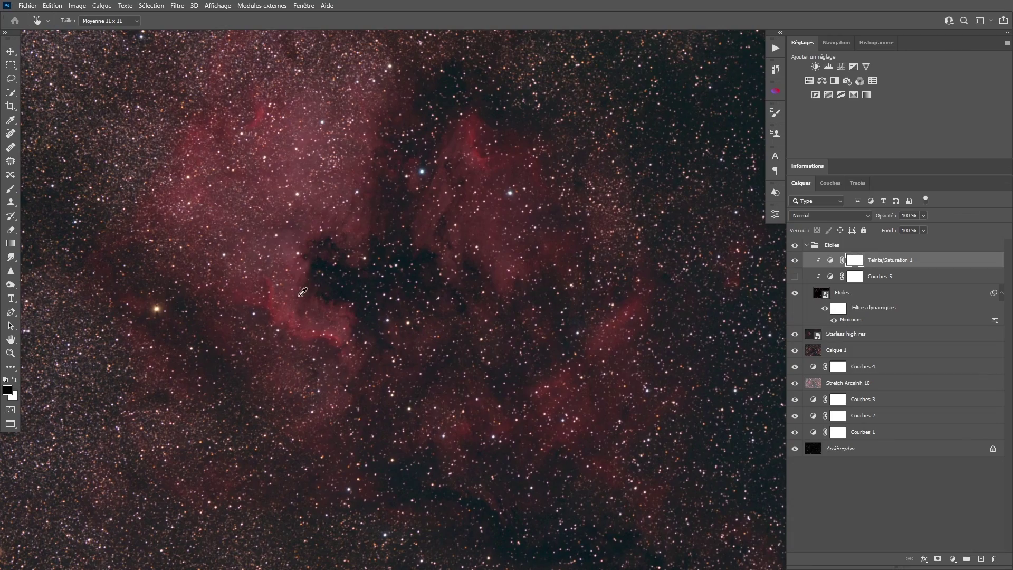
key(z)
alt+click(512, 275)
alt+click(511, 275)
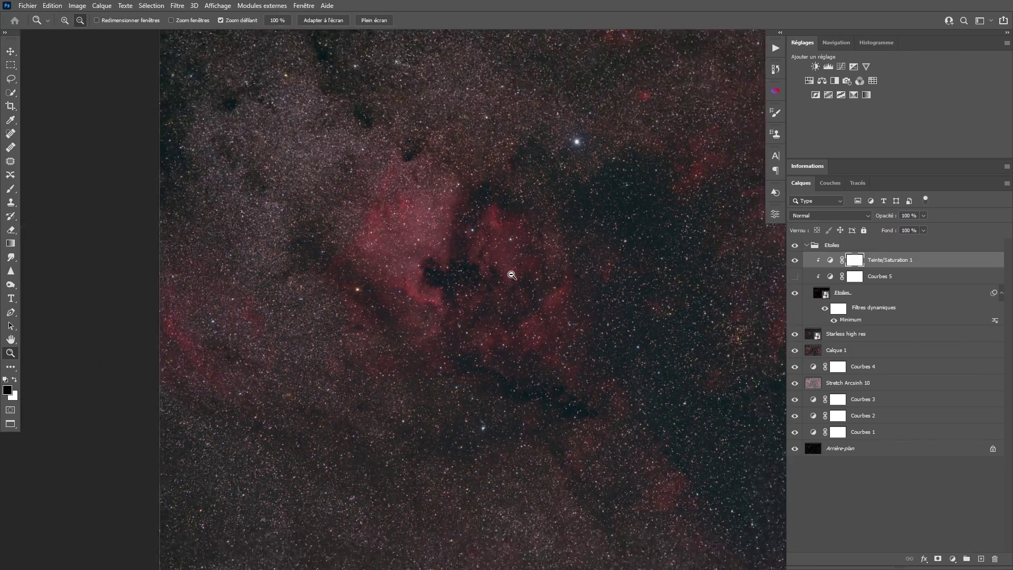
drag(512, 275, 465, 275)
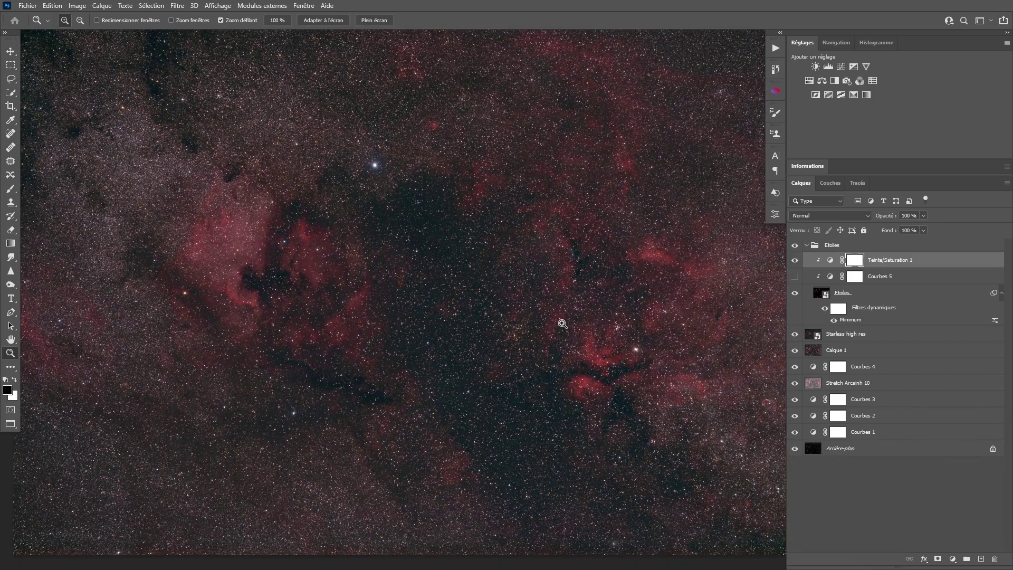
drag(580, 294, 578, 306)
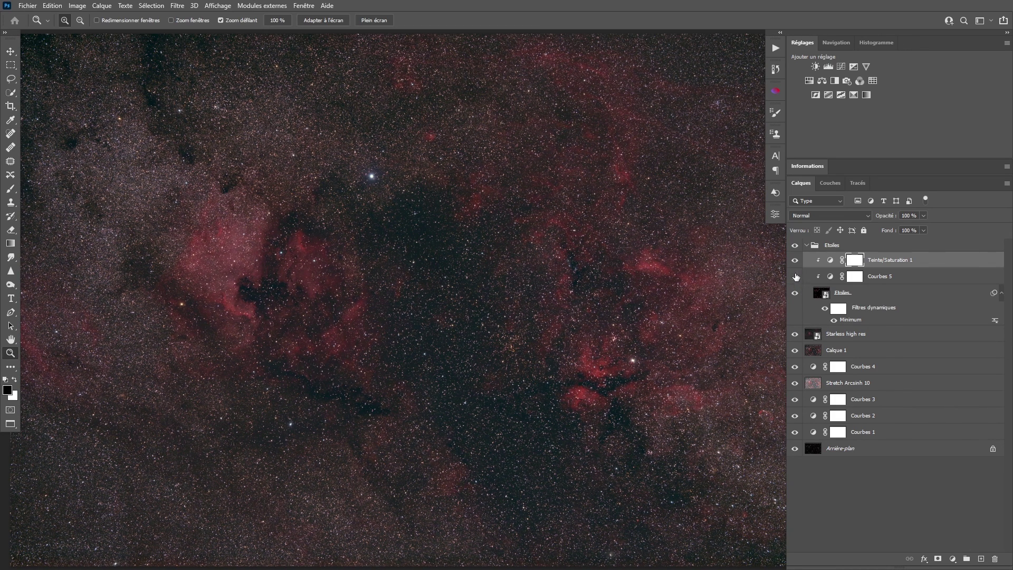
Leave Courbes 5 hidden, collapse the Etoiles group and select the Starless high res layer
click(795, 277)
click(817, 295)
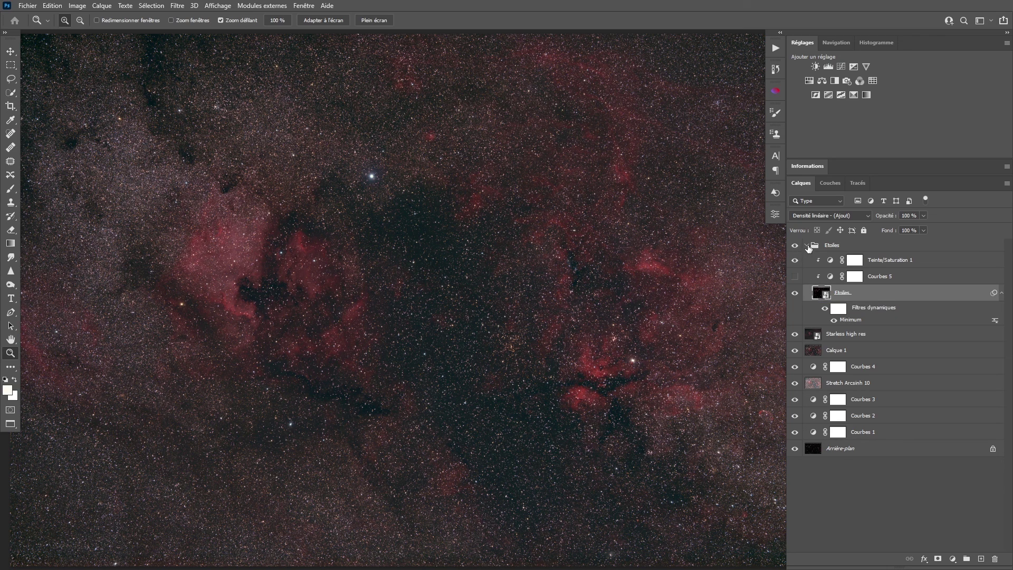
click(806, 246)
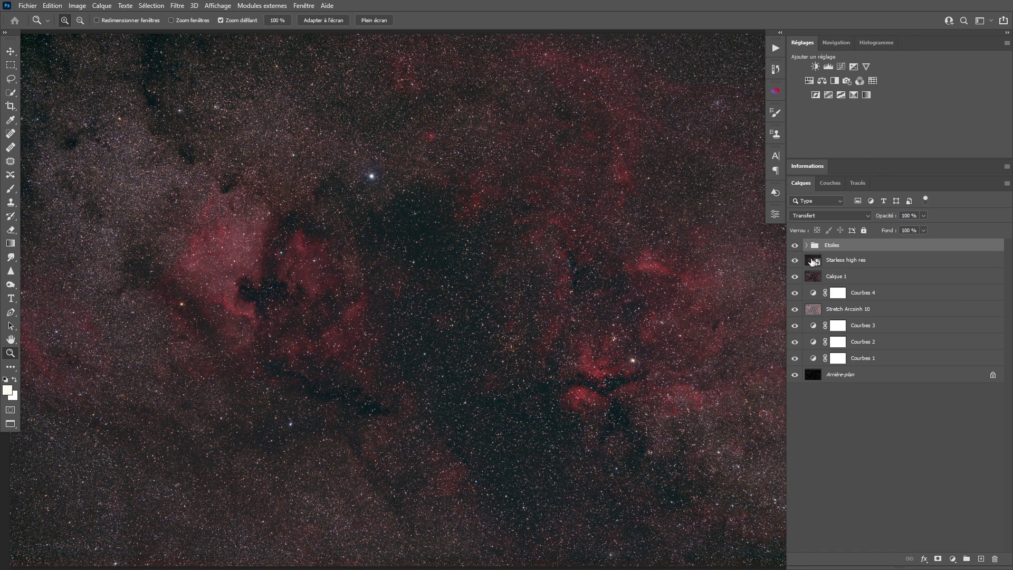
click(810, 264)
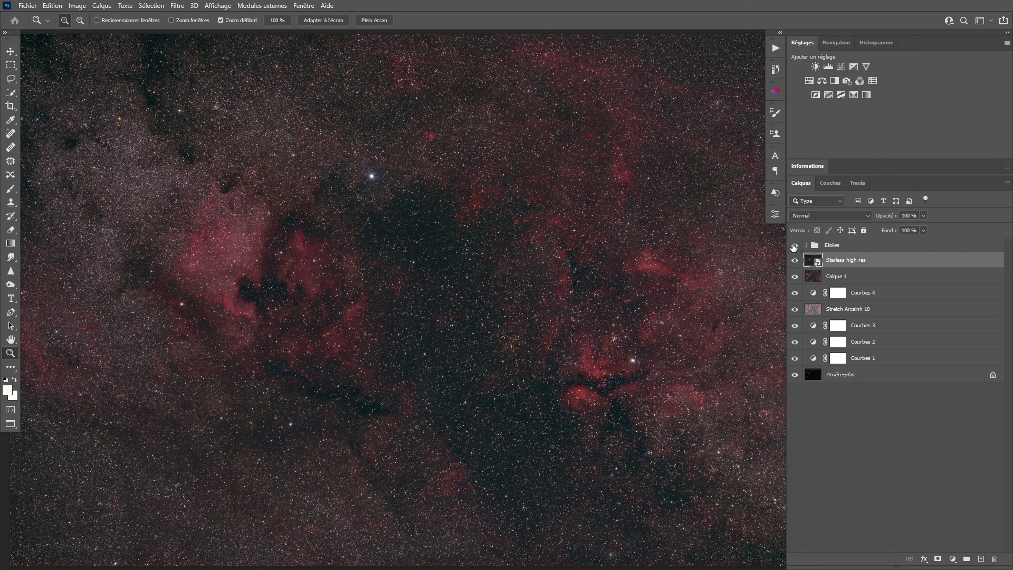
Hide the Etoiles group and look over the starless nebulae
click(794, 245)
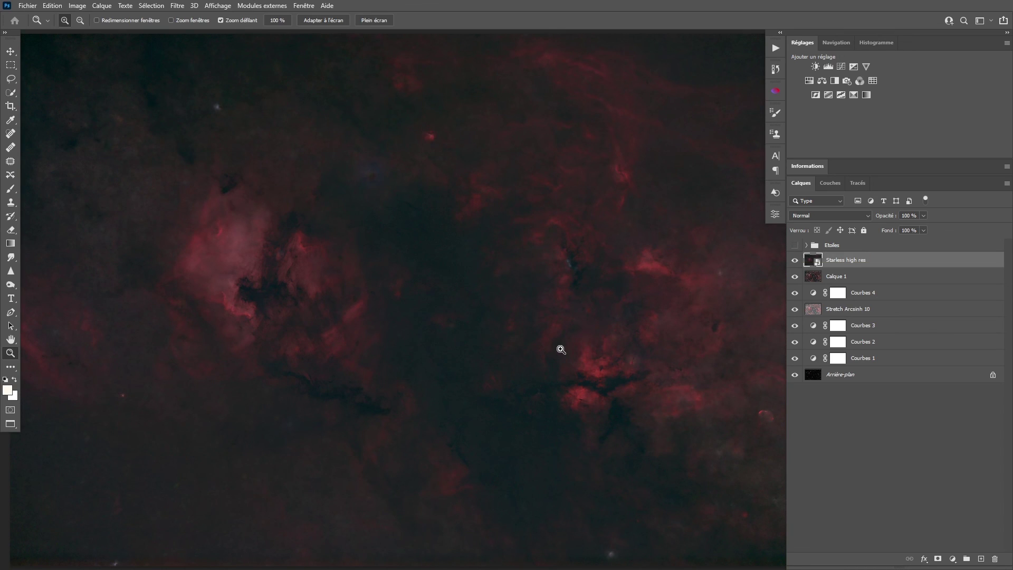
scroll(514, 296, up, 2)
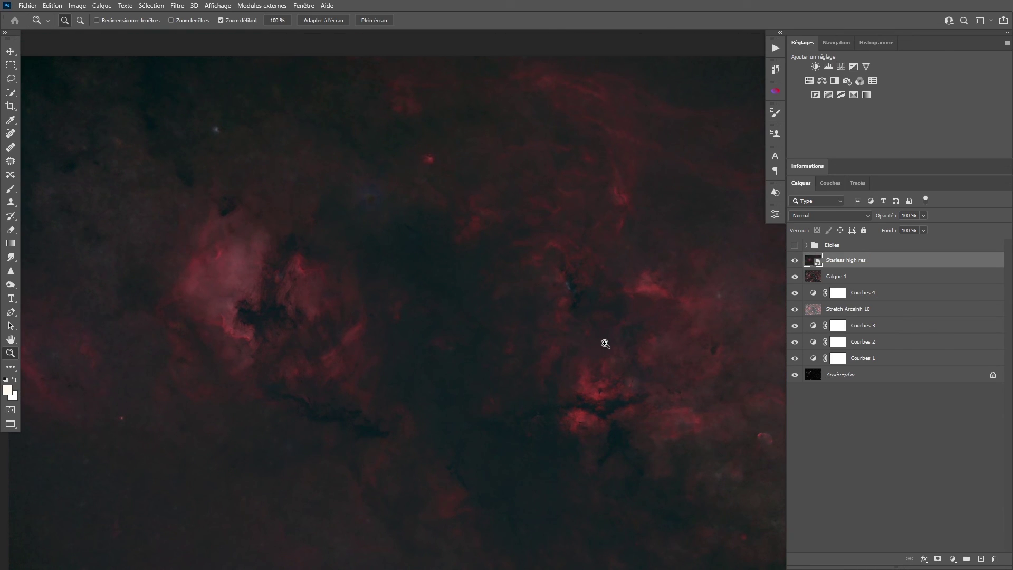
alt+click(586, 342)
click(531, 346)
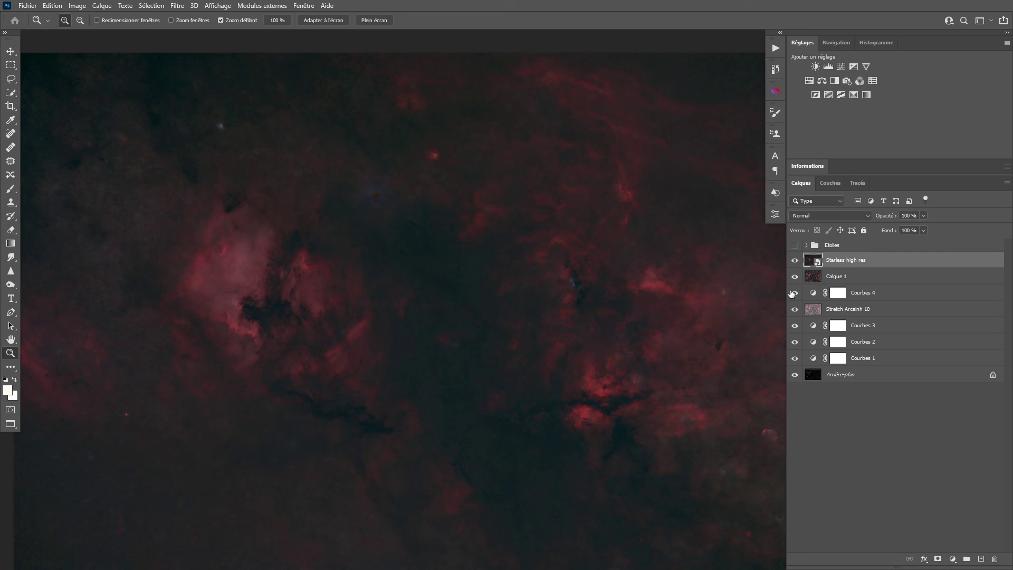
scroll(561, 364, down, 1)
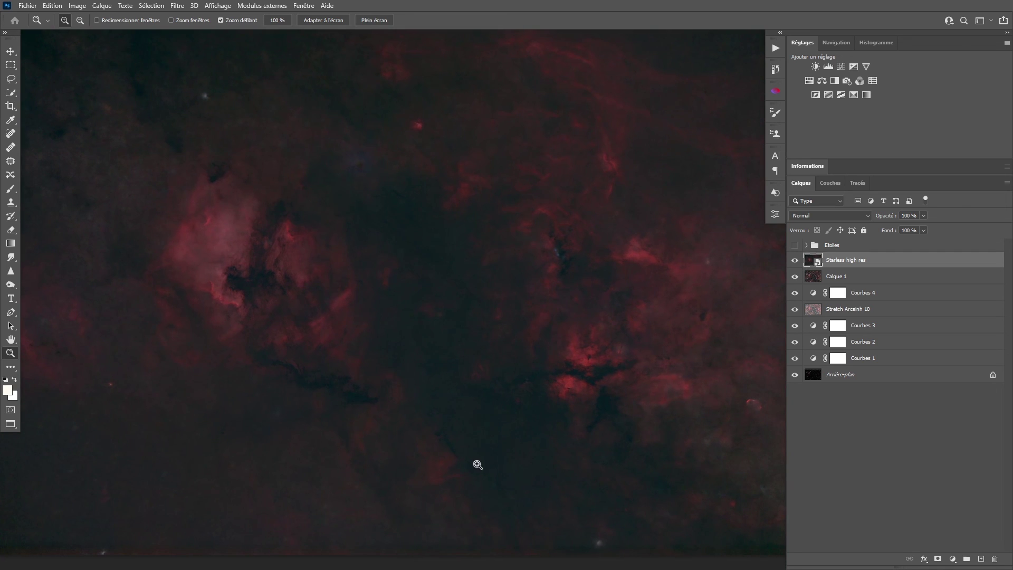
Add a Hue/Saturation adjustment layer above Starless high res and target the Cyans range from the dark sky background
click(822, 80)
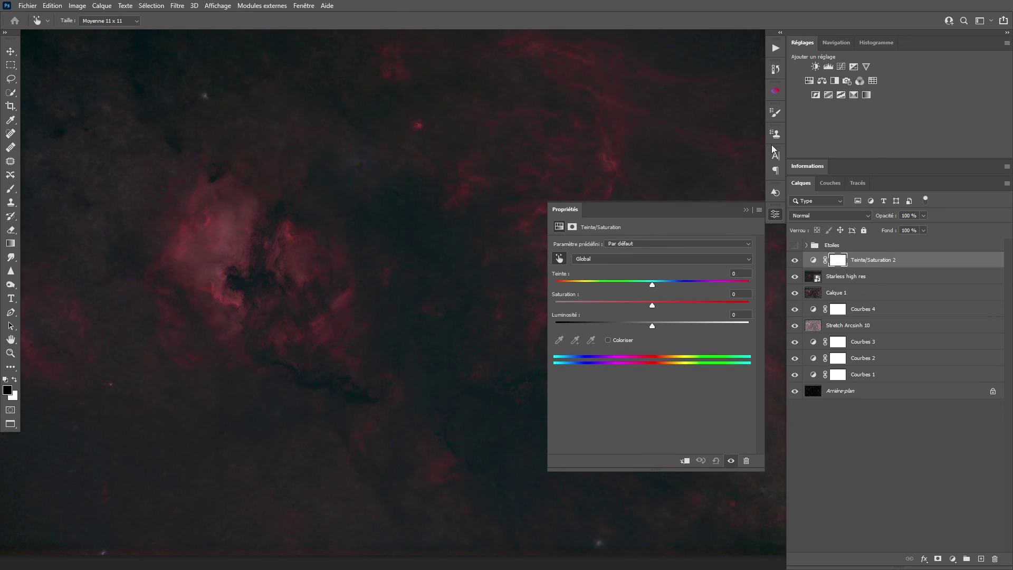
scroll(354, 315, right, 1)
scroll(354, 315, right, 3)
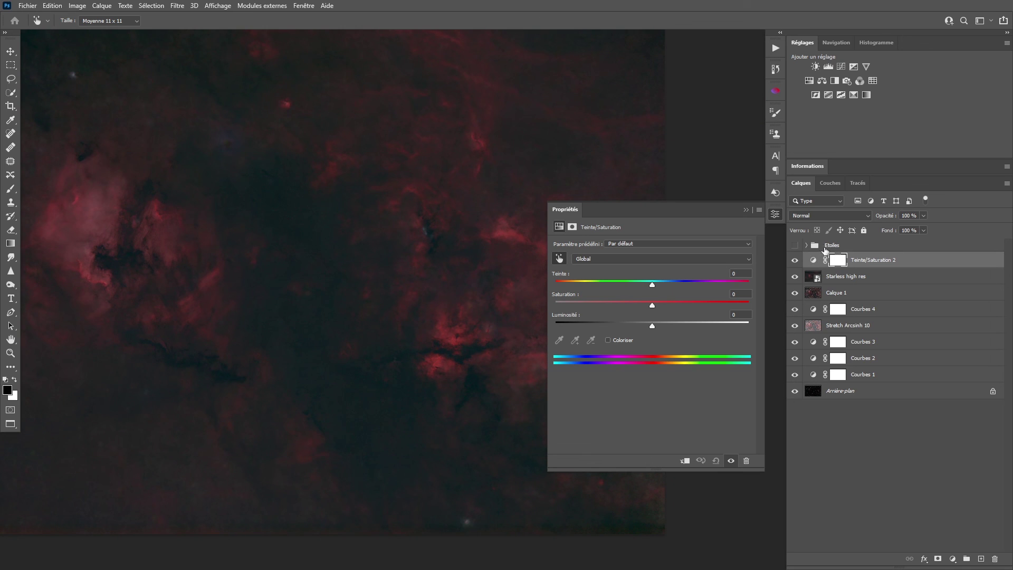
click(813, 261)
drag(399, 265, 438, 280)
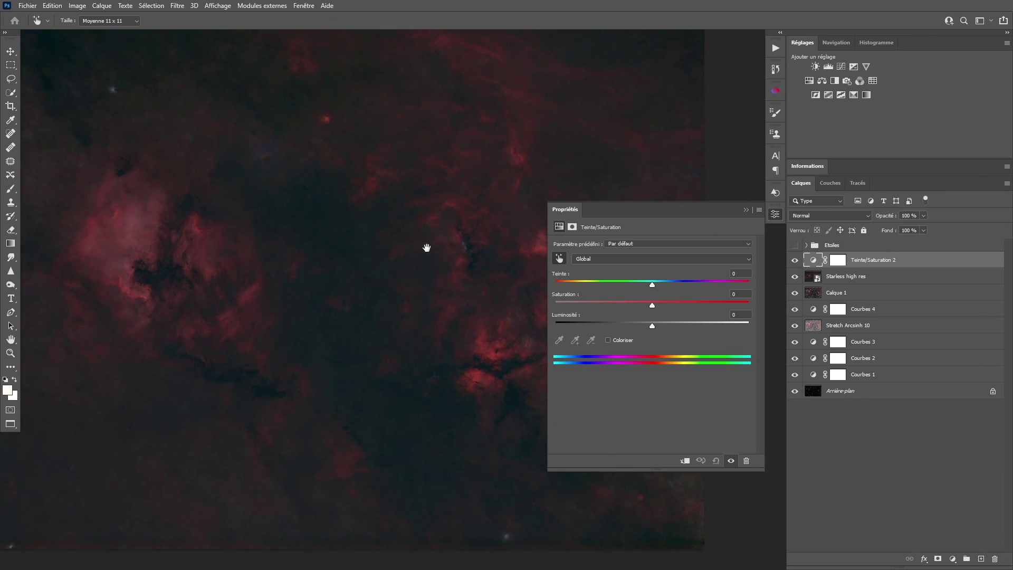
drag(385, 242, 404, 245)
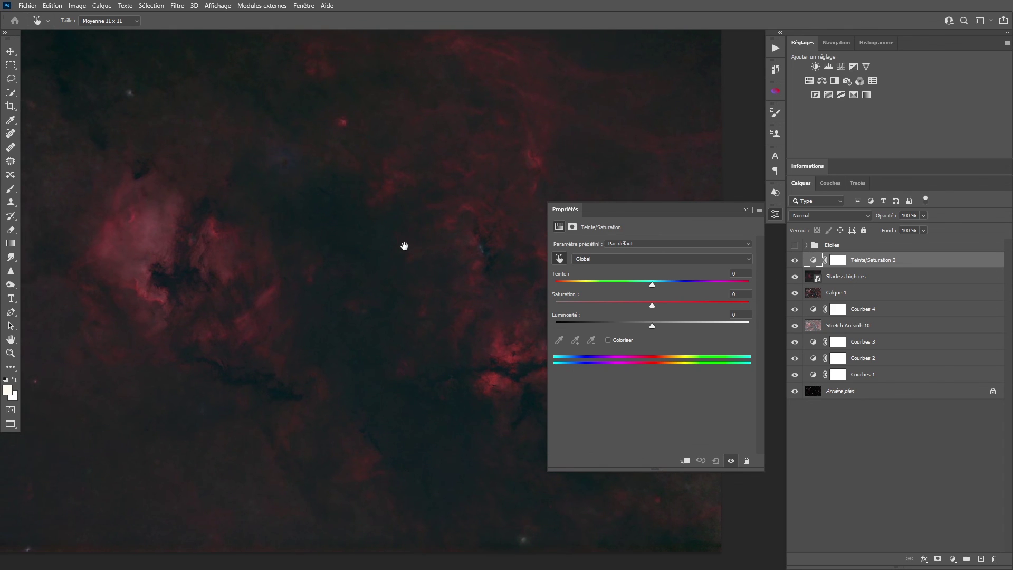
click(374, 358)
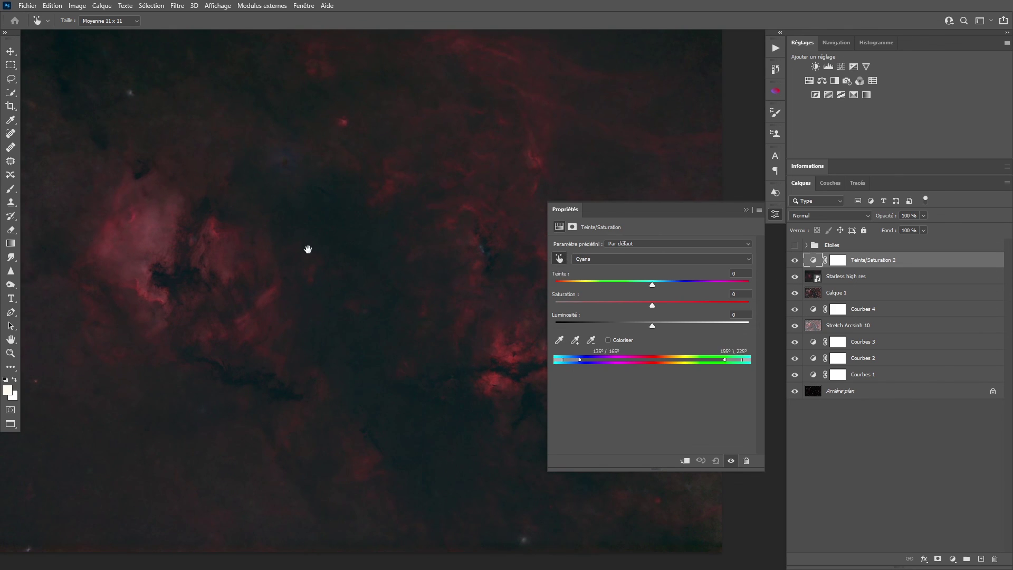
Lower the saturation of the Cyans range to -85 in Teinte/Saturation 2
drag(307, 248, 328, 266)
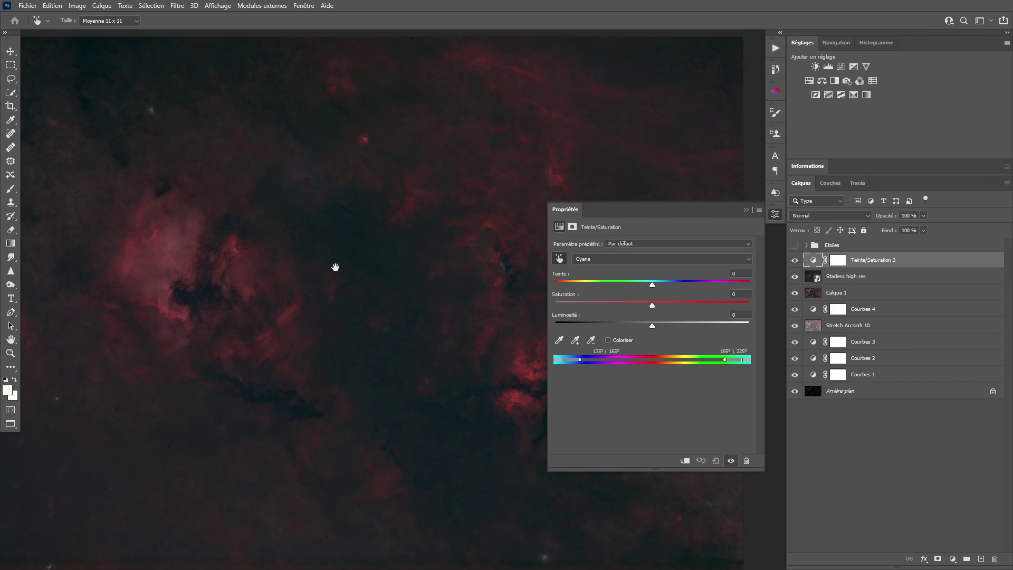
click(558, 258)
click(592, 304)
drag(673, 311, 617, 312)
drag(332, 271, 367, 328)
Compare the background with and without Teinte/Saturation 2, and inspect the starless result across the whole image
click(795, 261)
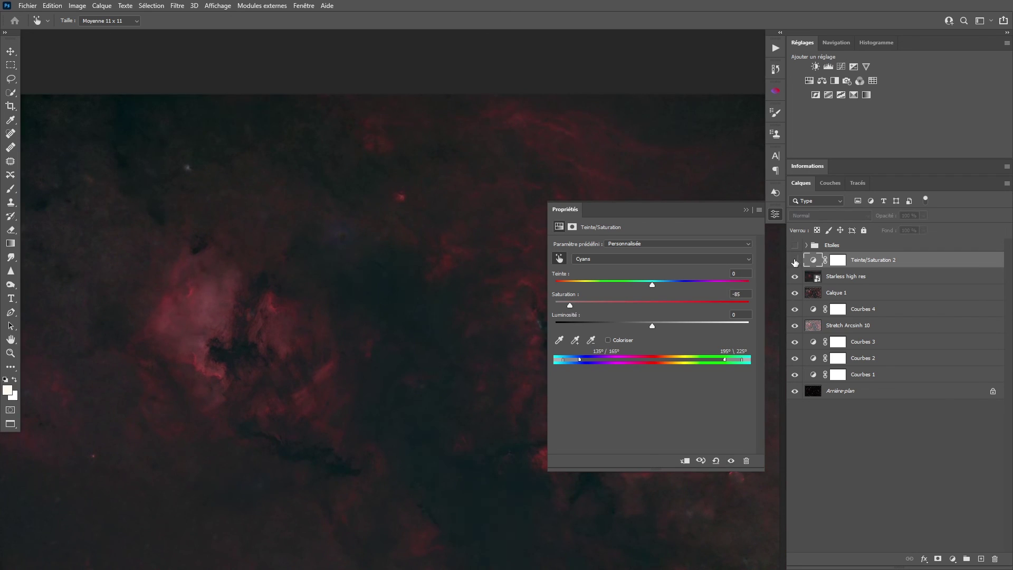
click(795, 260)
drag(372, 311, 259, 304)
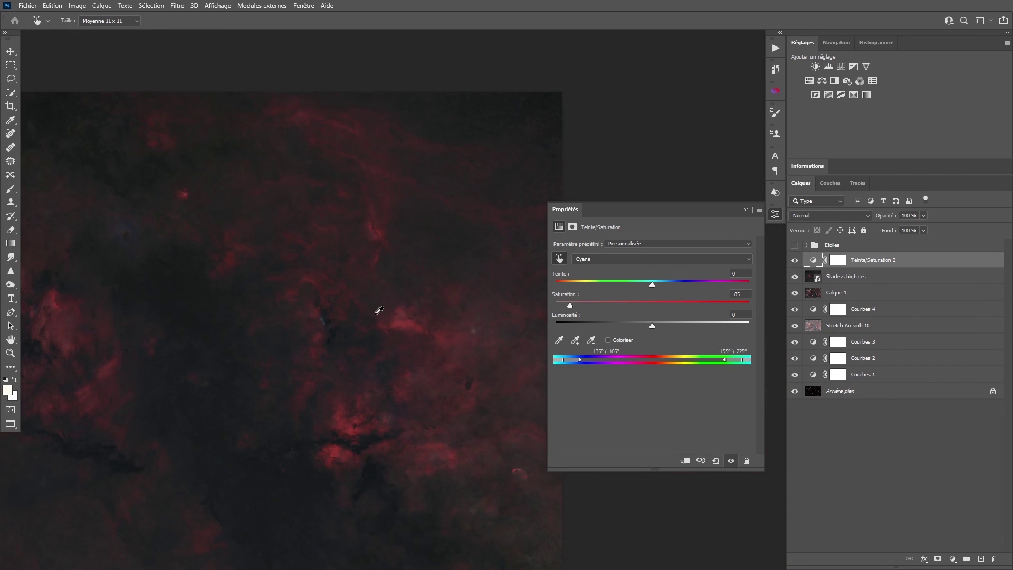
drag(255, 305, 380, 296)
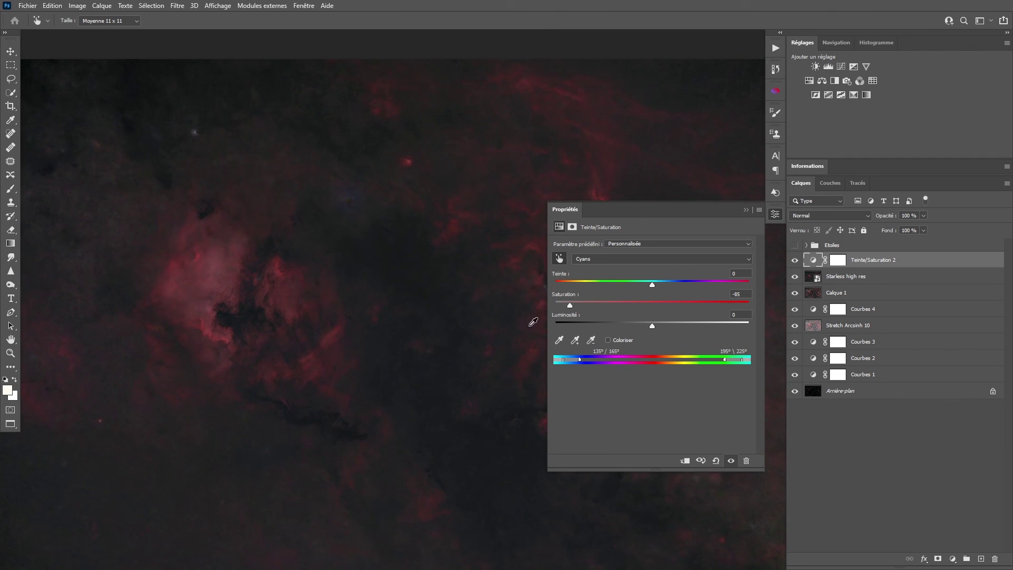
click(775, 213)
key(z)
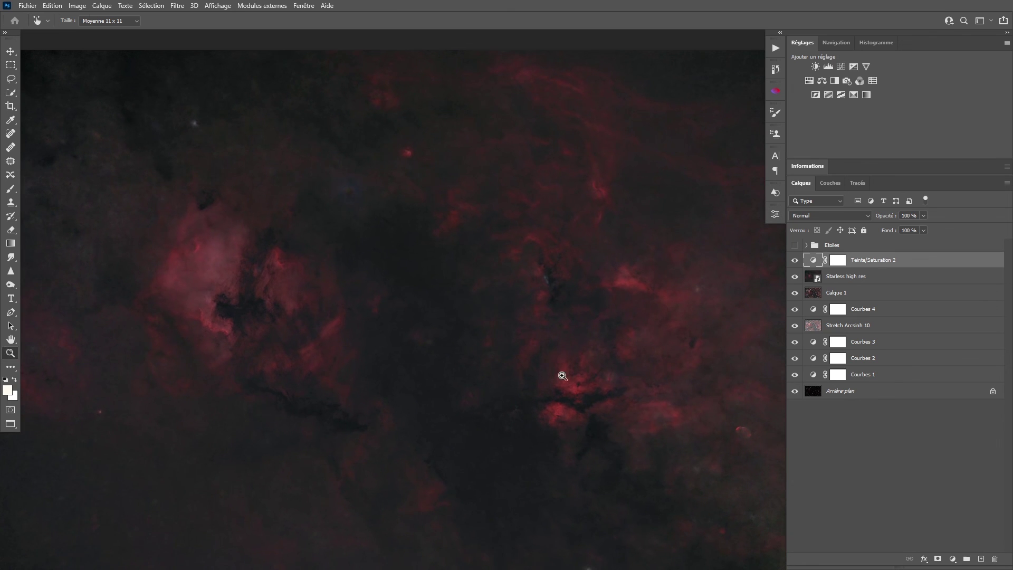
alt+click(516, 318)
drag(639, 307, 621, 310)
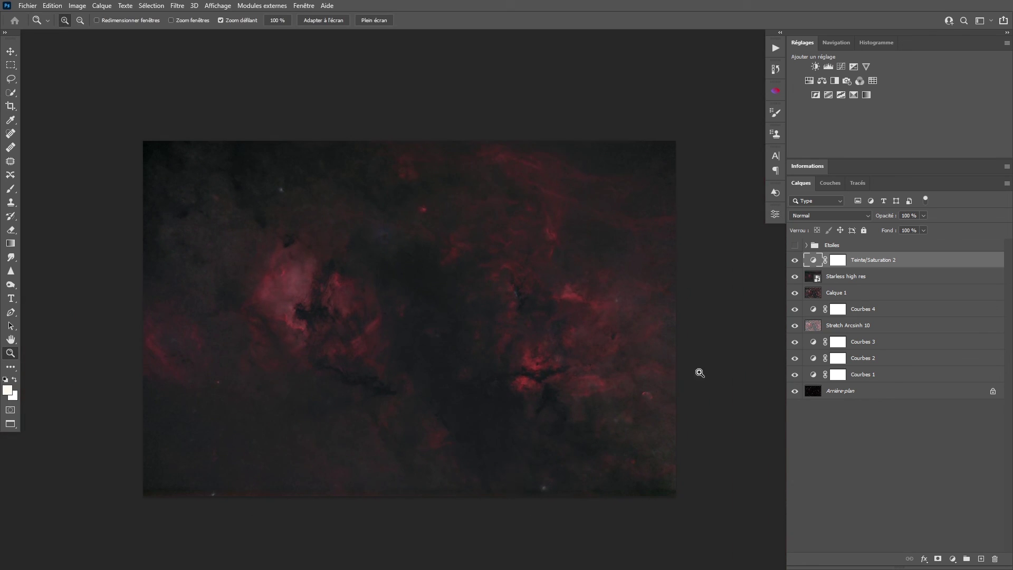
Clear the fixed crop ratio and crop thin strips off the edges of the photo
click(816, 250)
key(c)
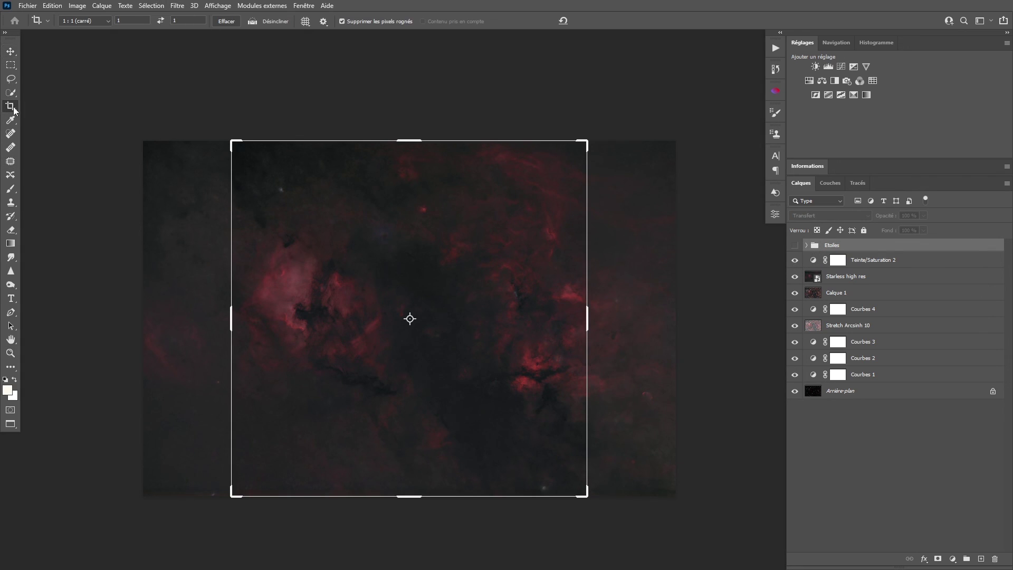
click(227, 22)
key(Escape)
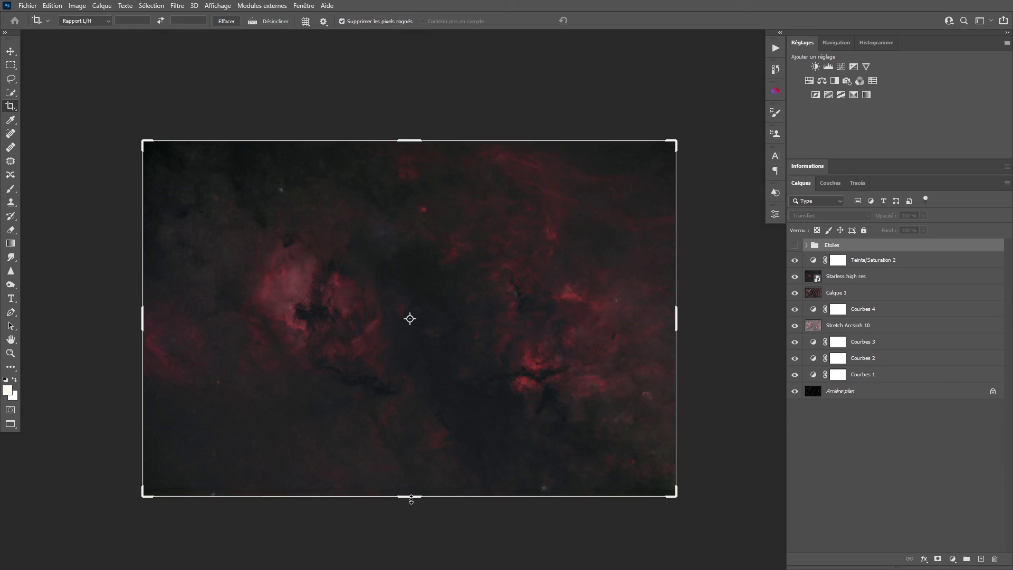
drag(411, 498, 409, 491)
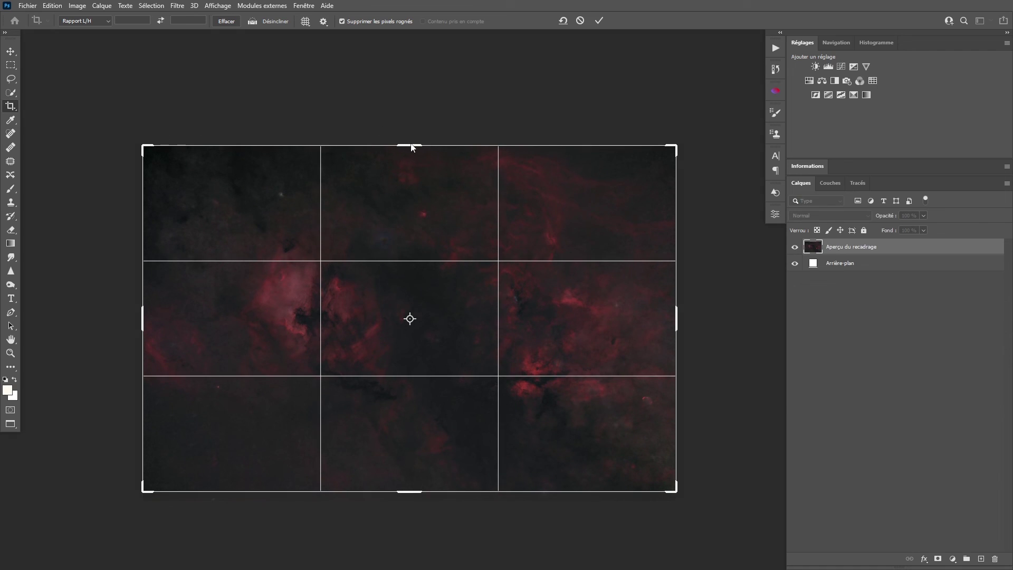
drag(407, 143, 408, 148)
drag(677, 325, 673, 326)
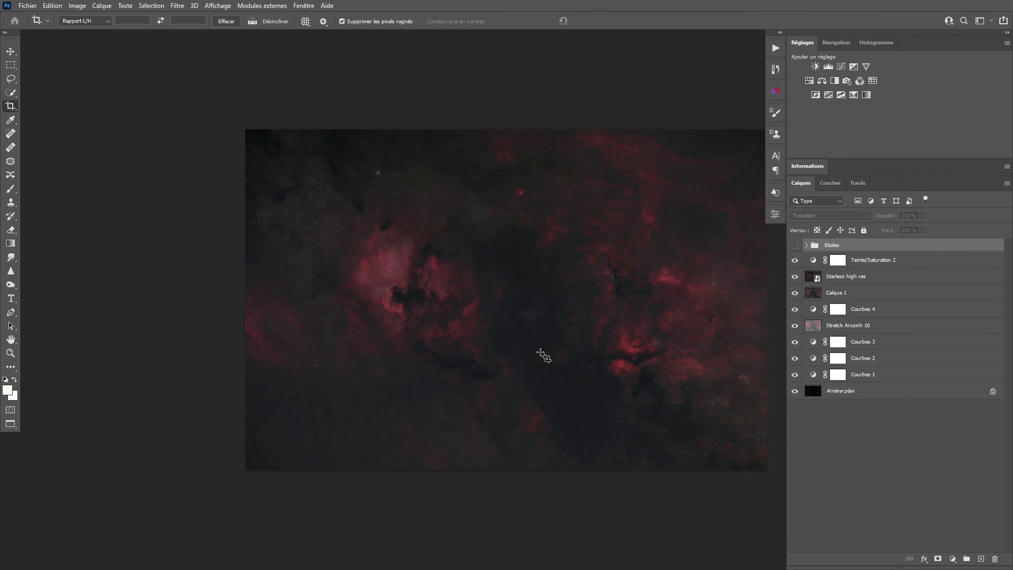
key(z)
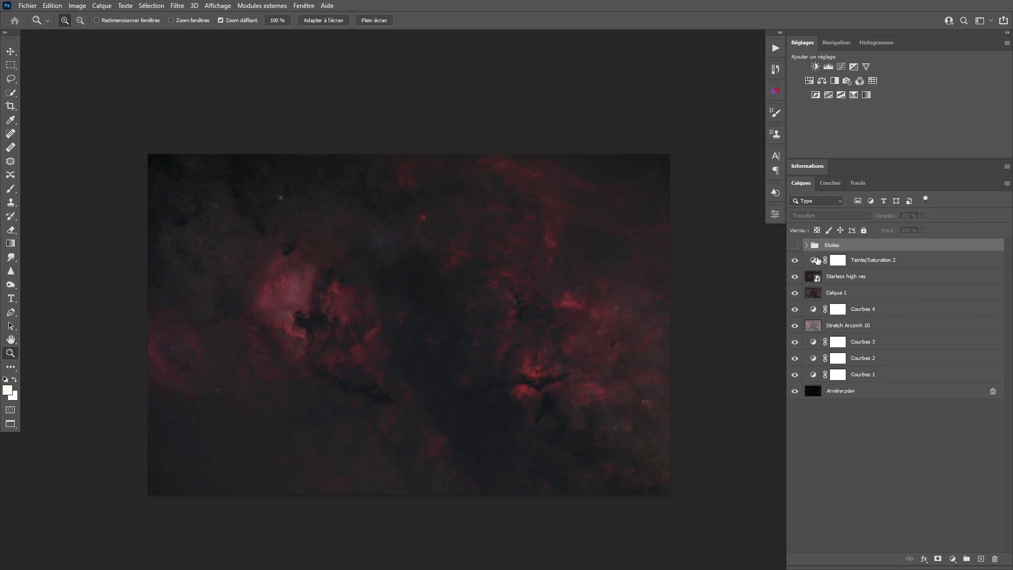
Add a Curves adjustment layer above Teinte/Saturation 2 and move its black point to input 11, output 0
click(821, 261)
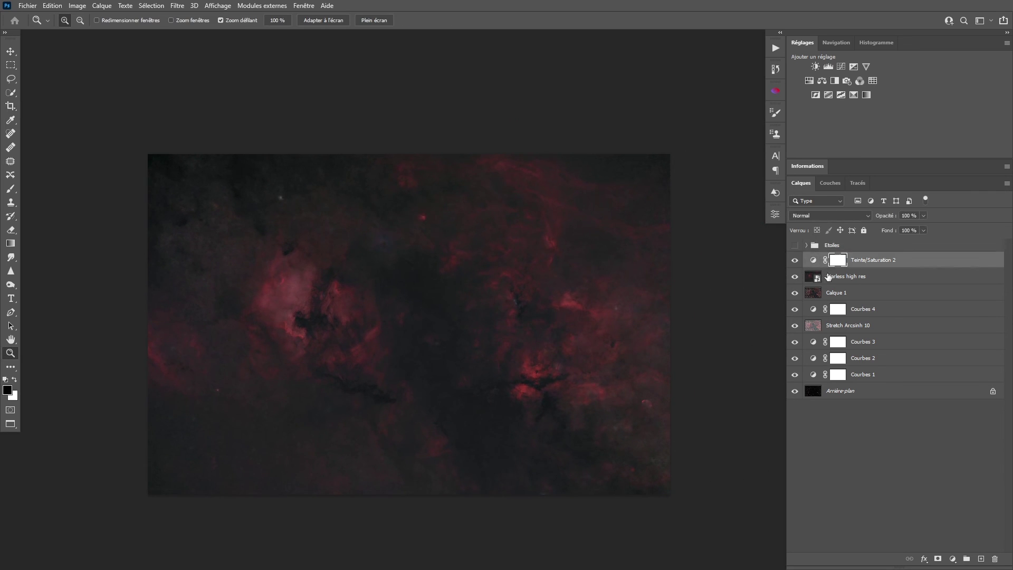
click(841, 67)
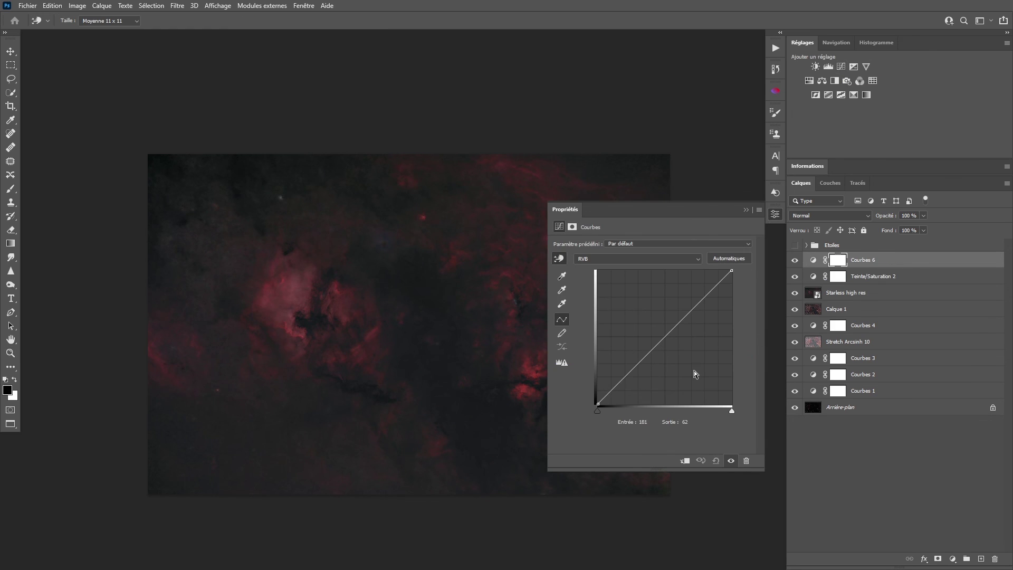
drag(652, 343, 780, 415)
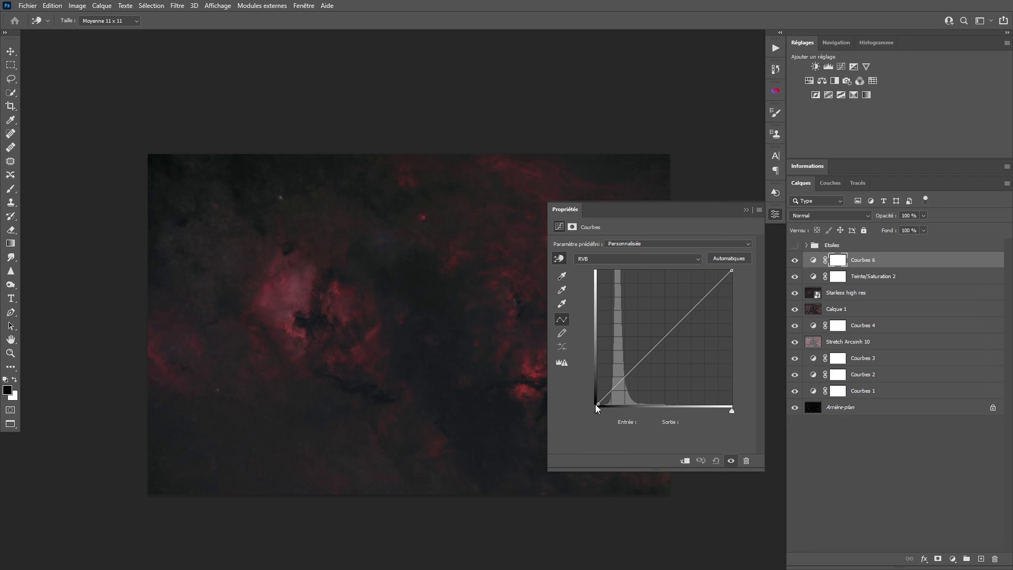
drag(598, 402, 604, 405)
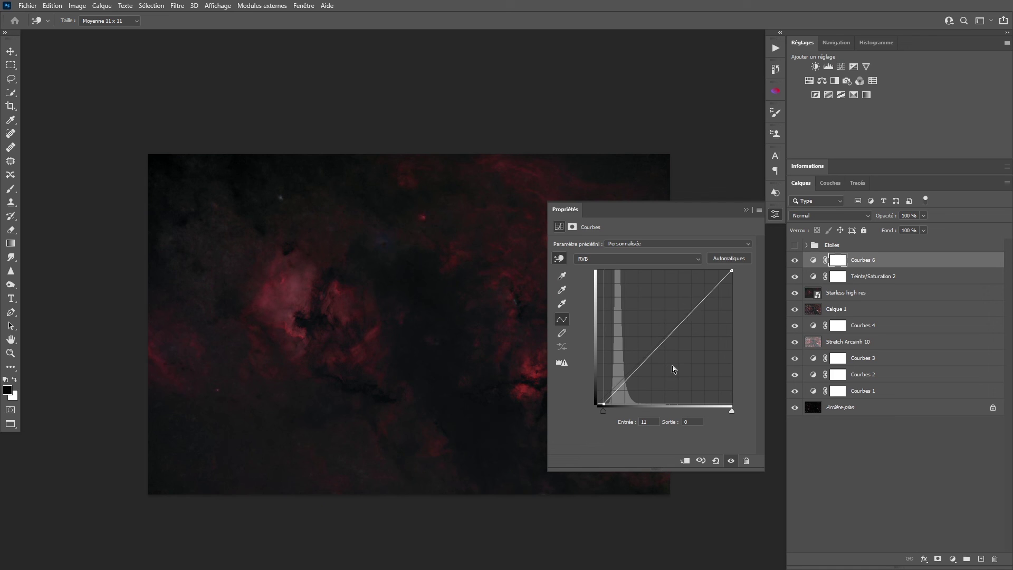
click(774, 214)
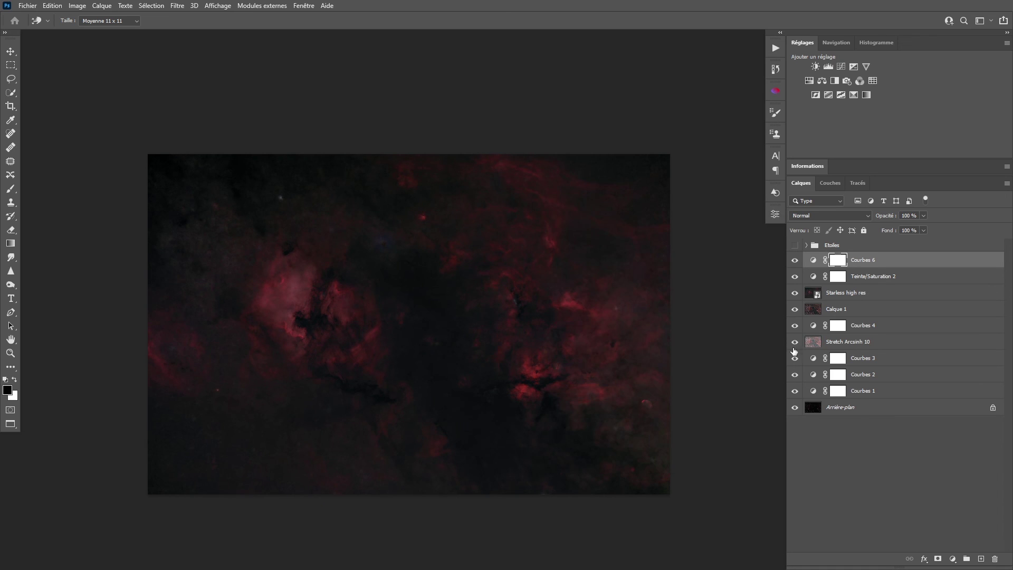
Add another Curves adjustment layer above Courbes 6 and brighten the nebulae with a point at input 84, output 114
click(840, 65)
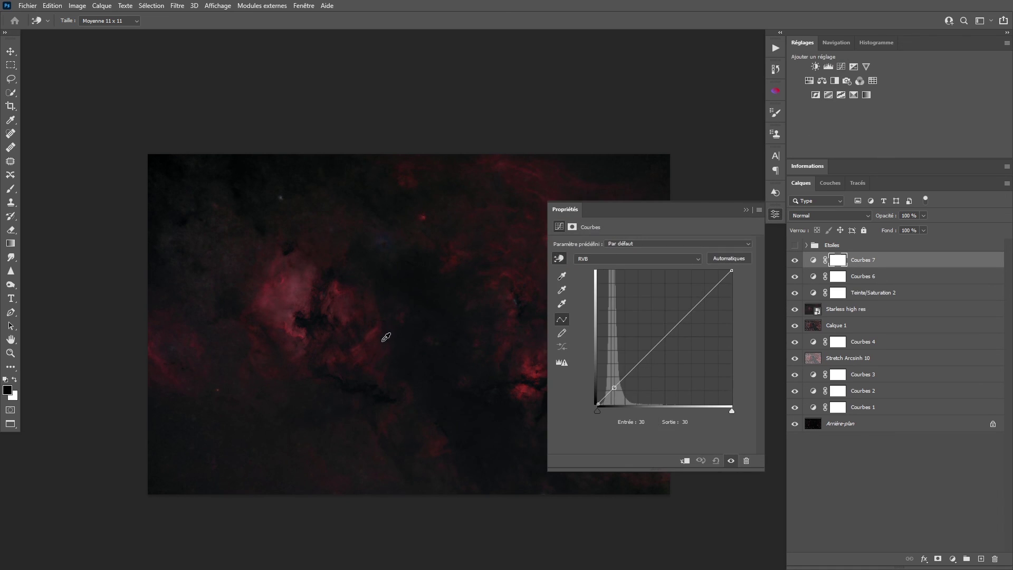
drag(649, 349, 641, 343)
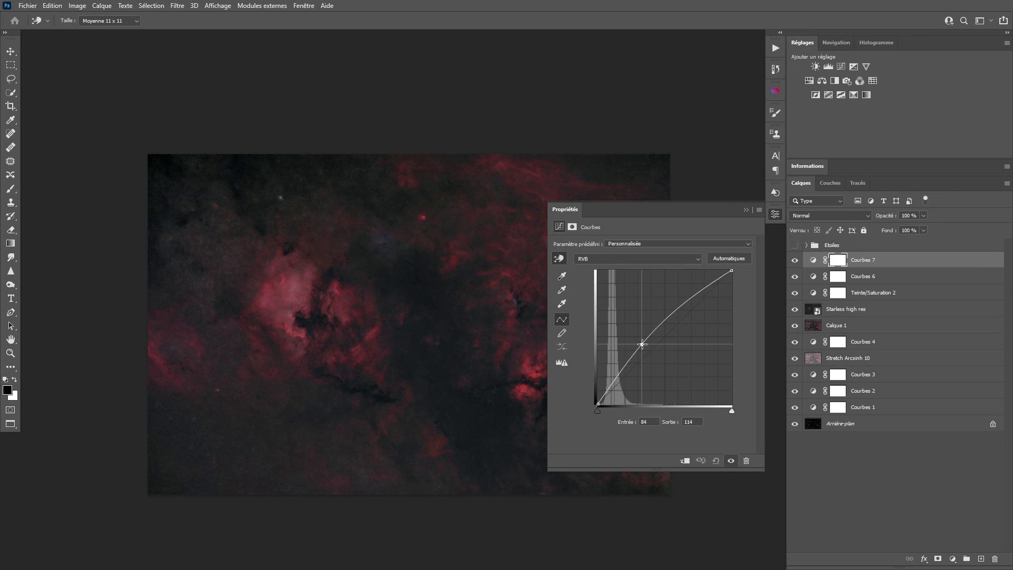
click(770, 214)
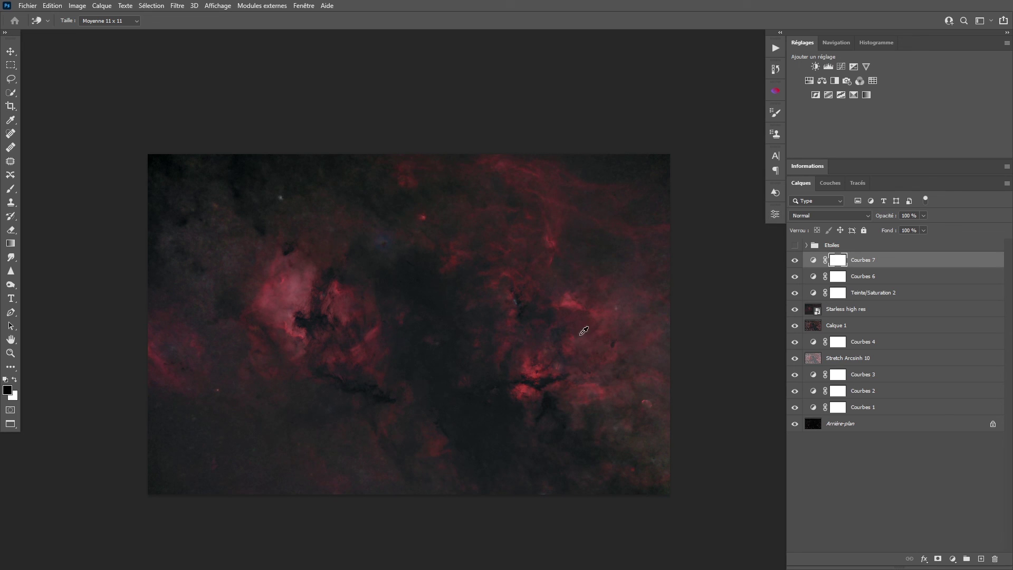
key(z)
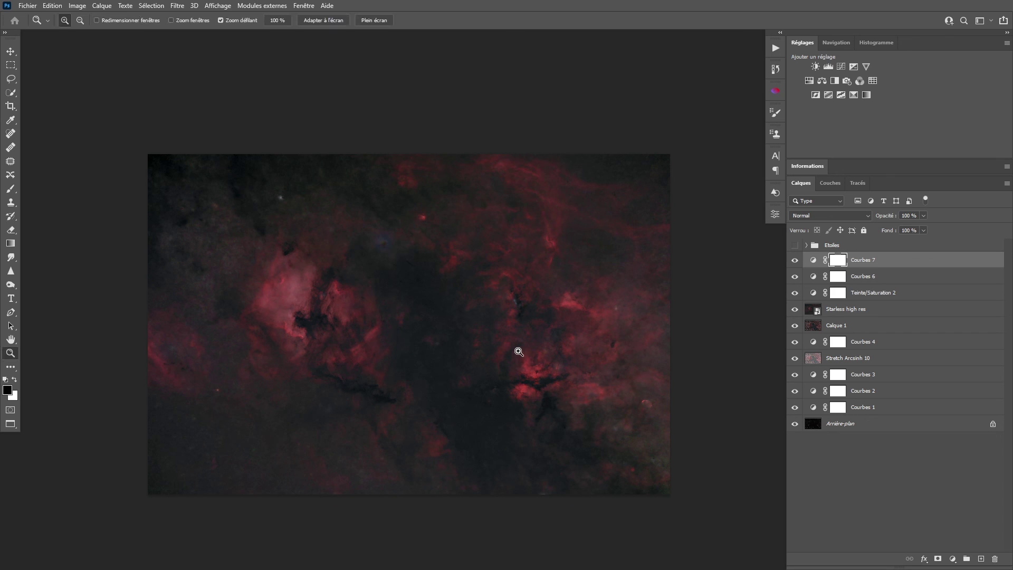
drag(536, 363, 547, 351)
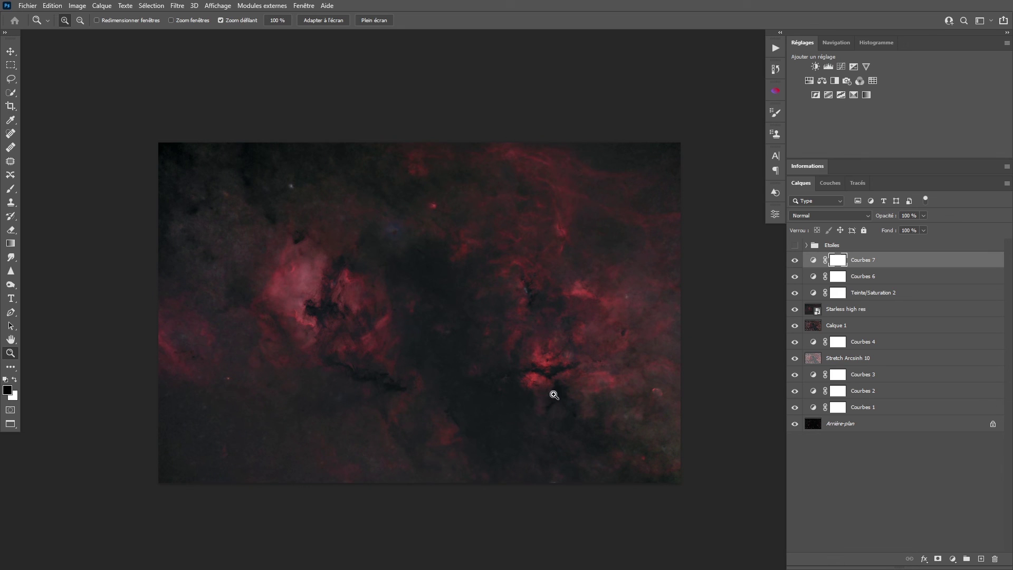
Show and expand the Etoiles group, and turn Courbes 5 back on
click(794, 244)
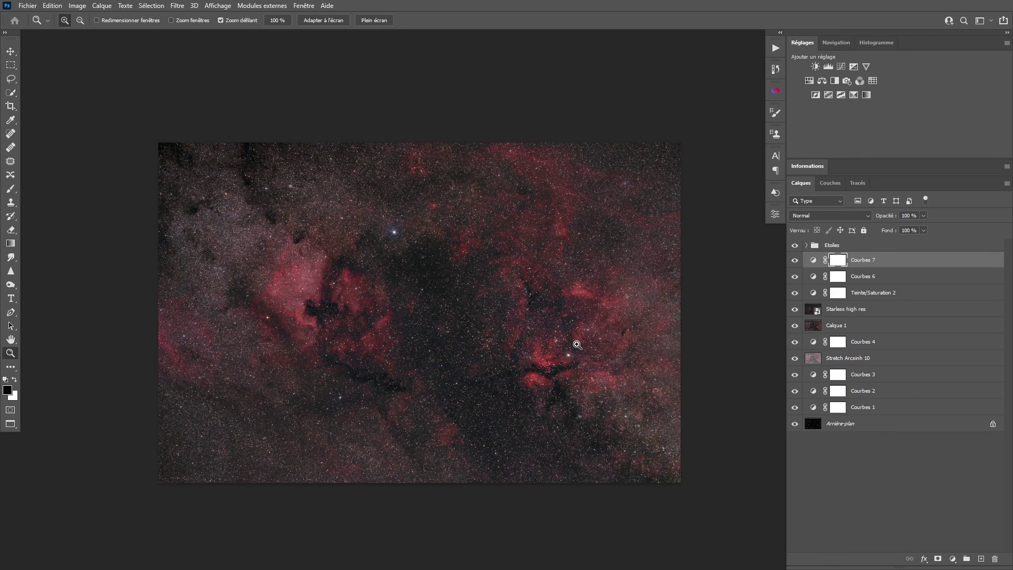
click(806, 245)
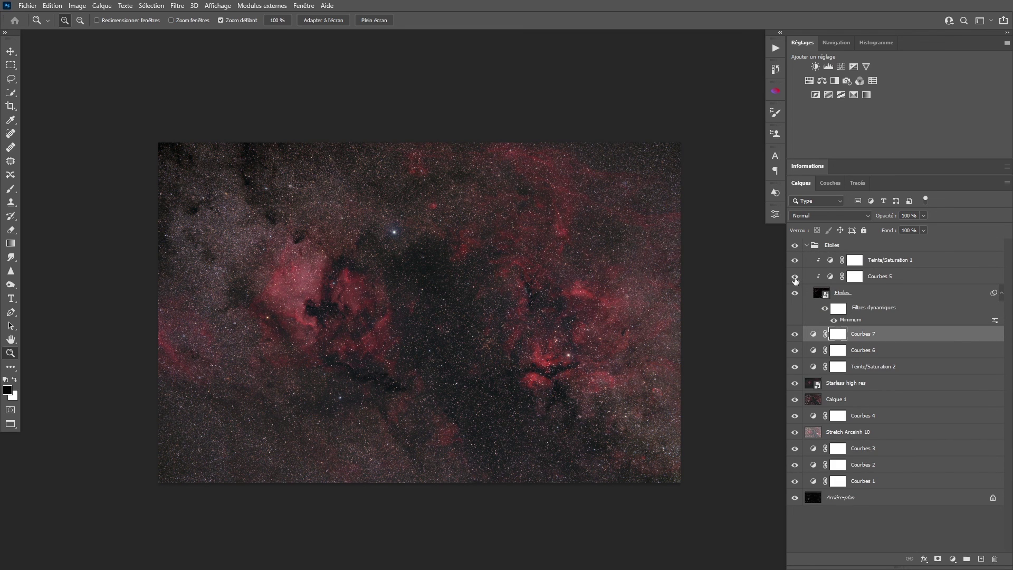
drag(488, 312, 555, 294)
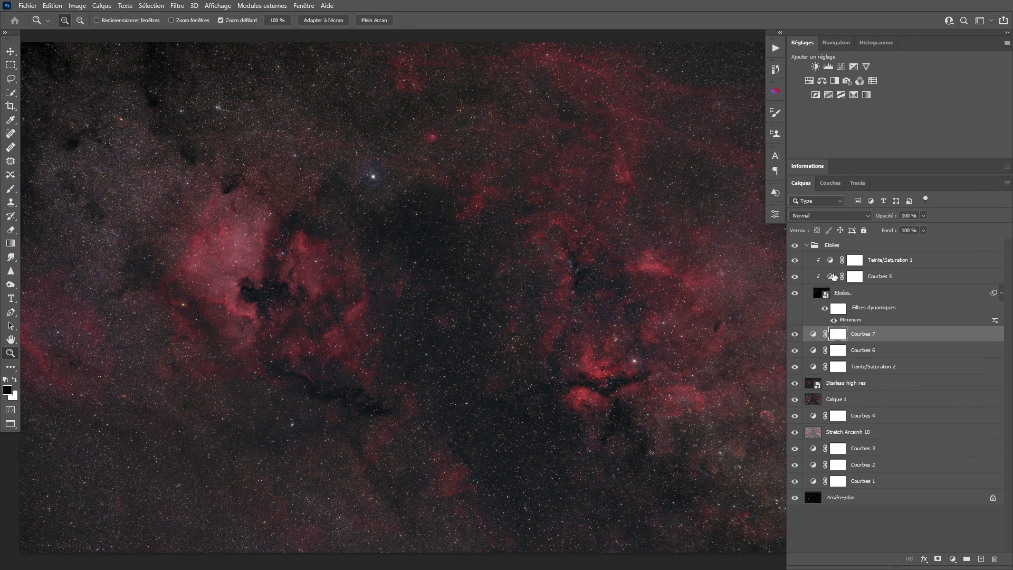
Try darkening the stars further in Courbes 5 with a point at input 50, output 12, and undo the curve change
double_click(831, 277)
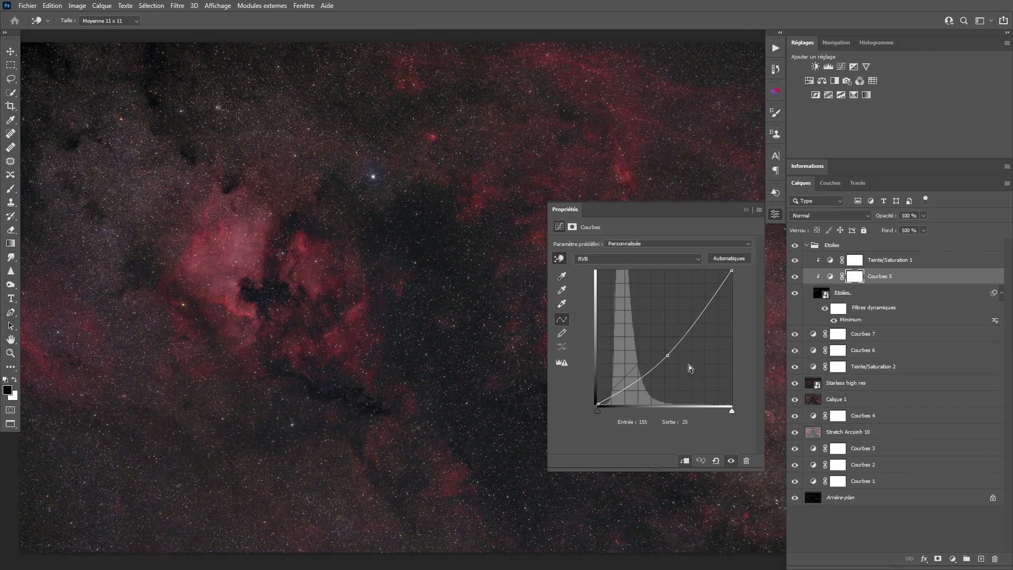
drag(668, 356, 681, 359)
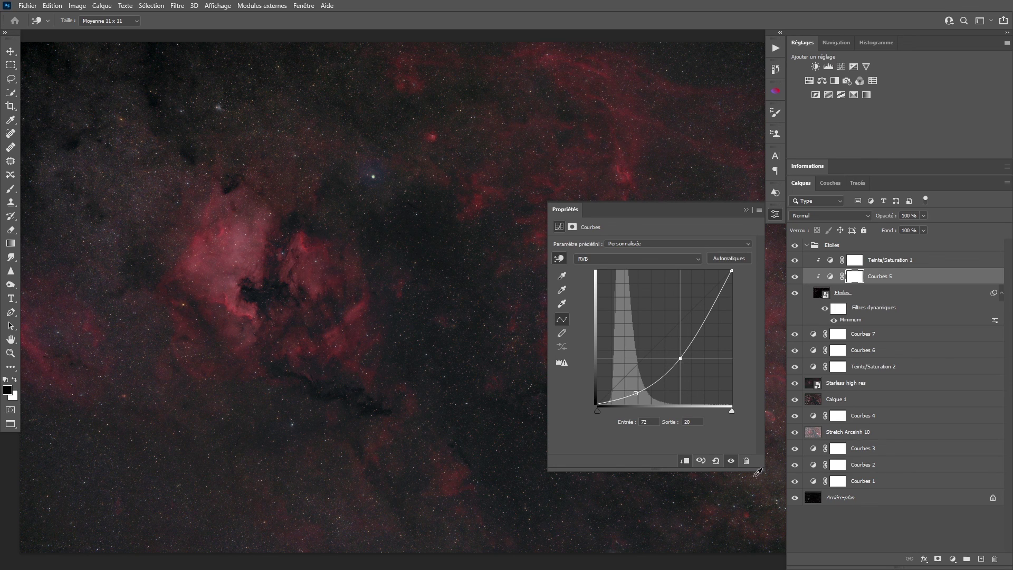
drag(442, 357, 401, 355)
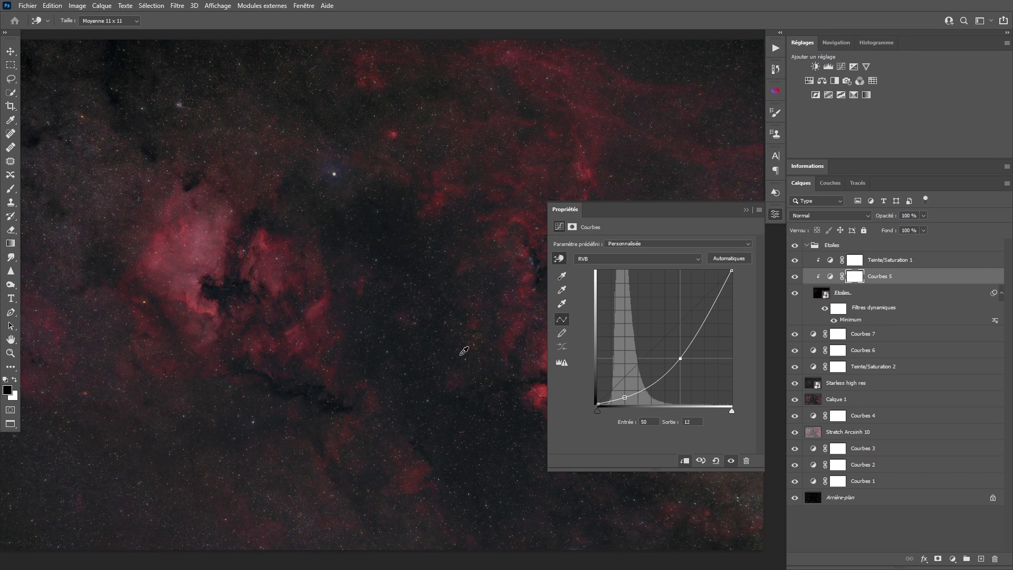
key(ctrl+z)
click(775, 214)
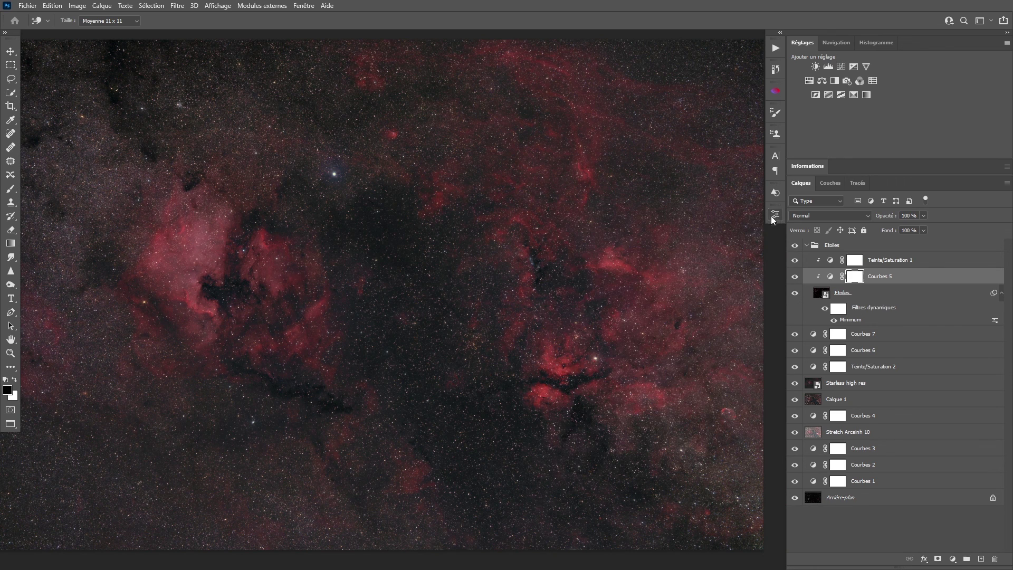
drag(427, 275, 443, 281)
key(z)
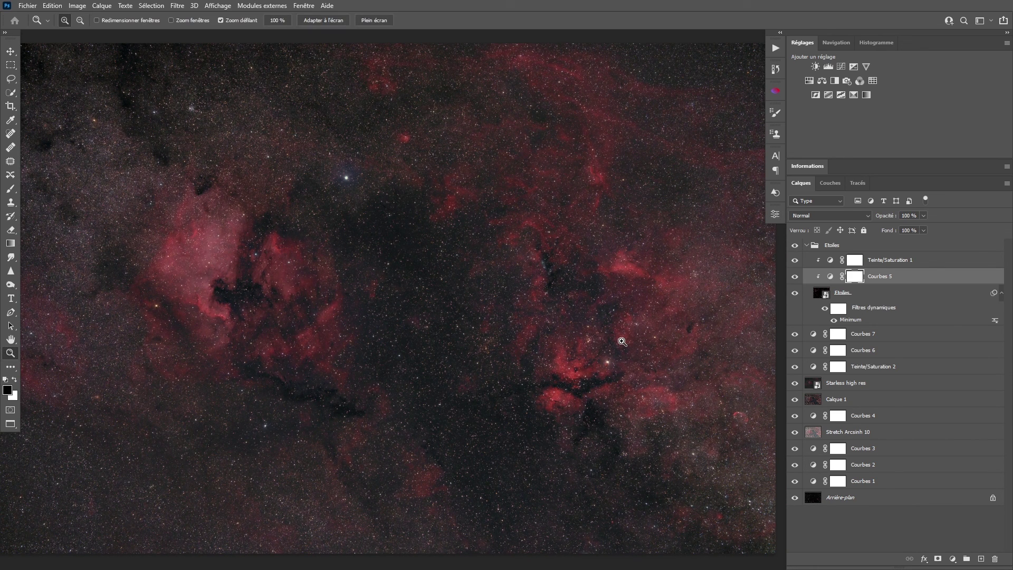